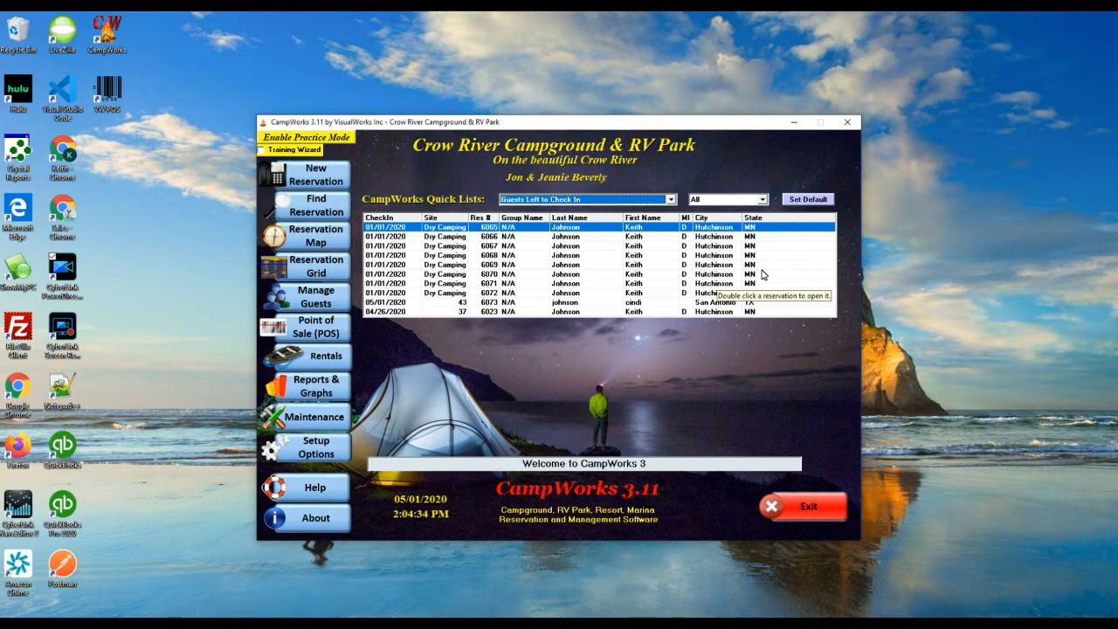
# Step: Sign in to Monthly Billing as admin and accept billing on day 1, due 5 days later, pro-rated by days
pyautogui.moveTo(316, 447)
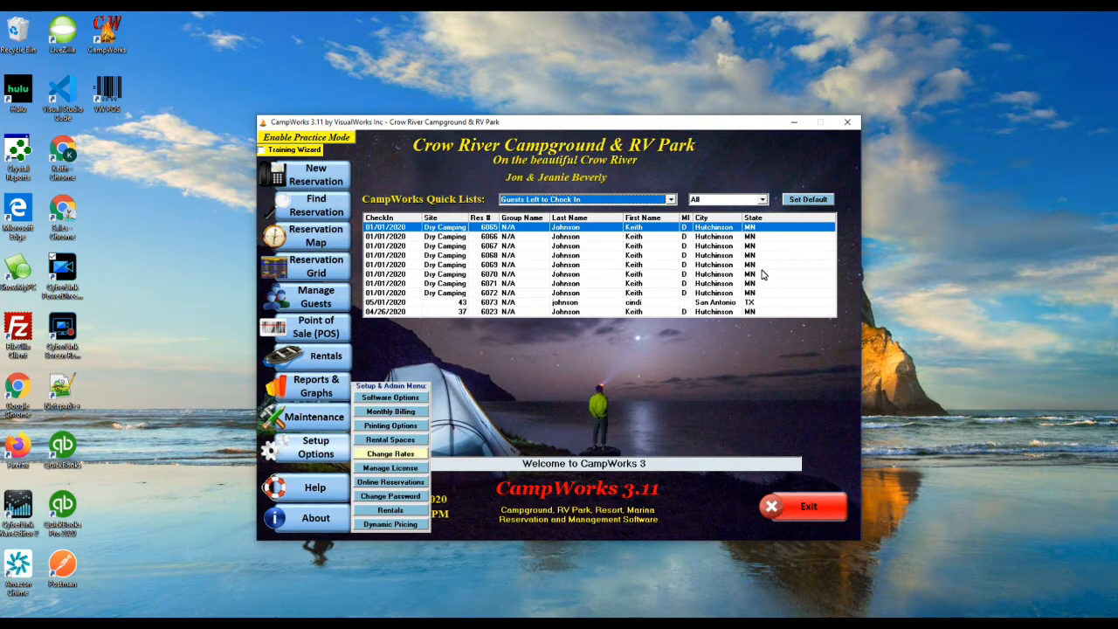
pyautogui.click(390, 411)
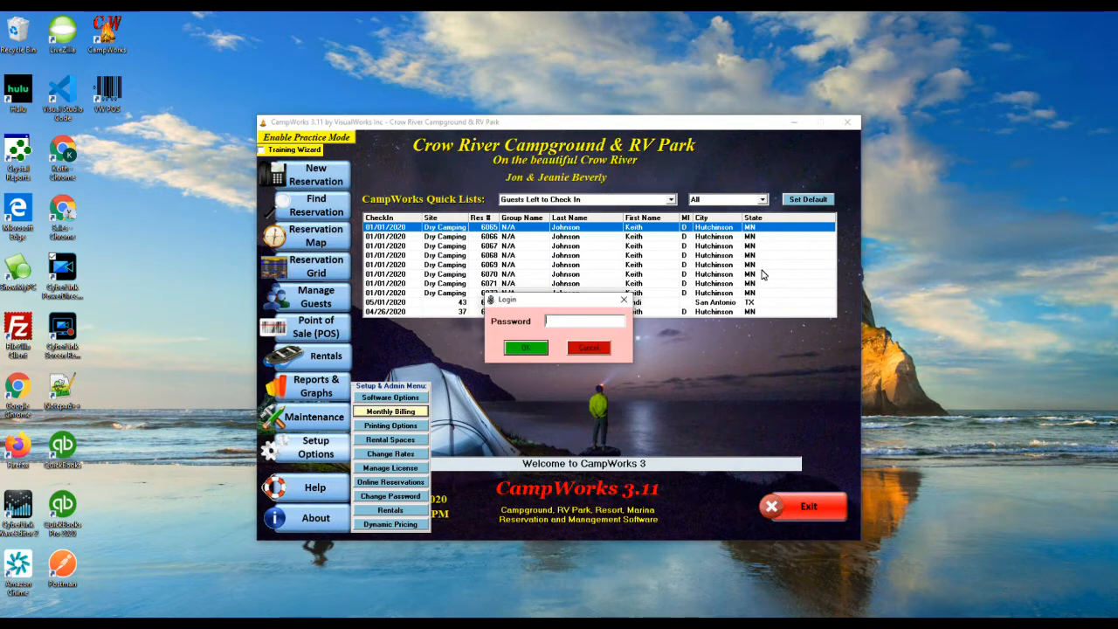
pyautogui.press('Return')
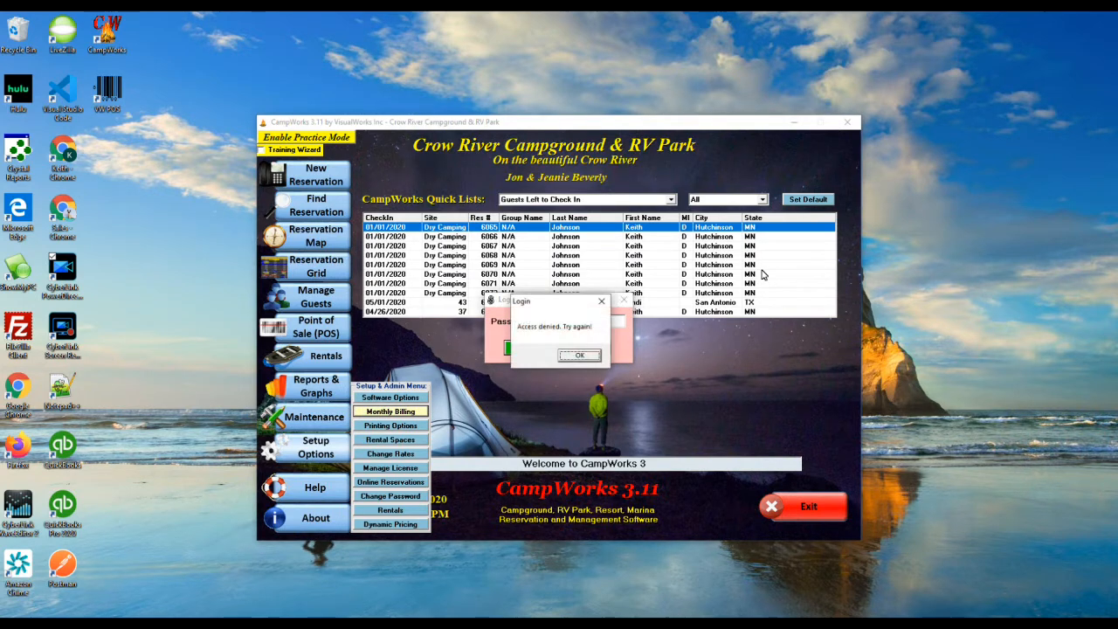
pyautogui.press('Return')
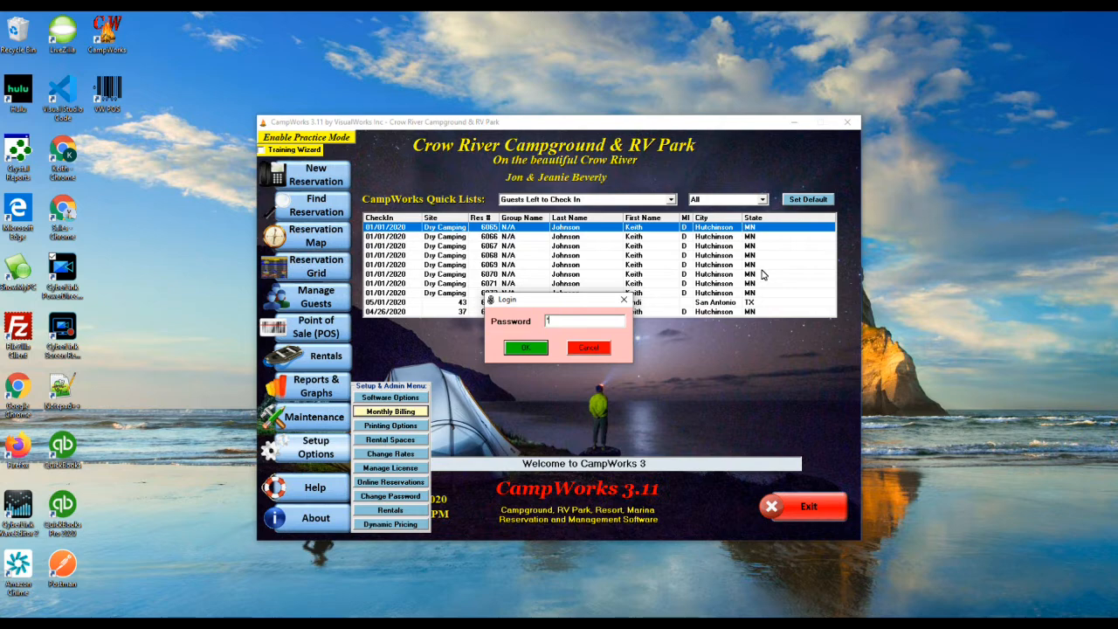
pyautogui.press('Return')
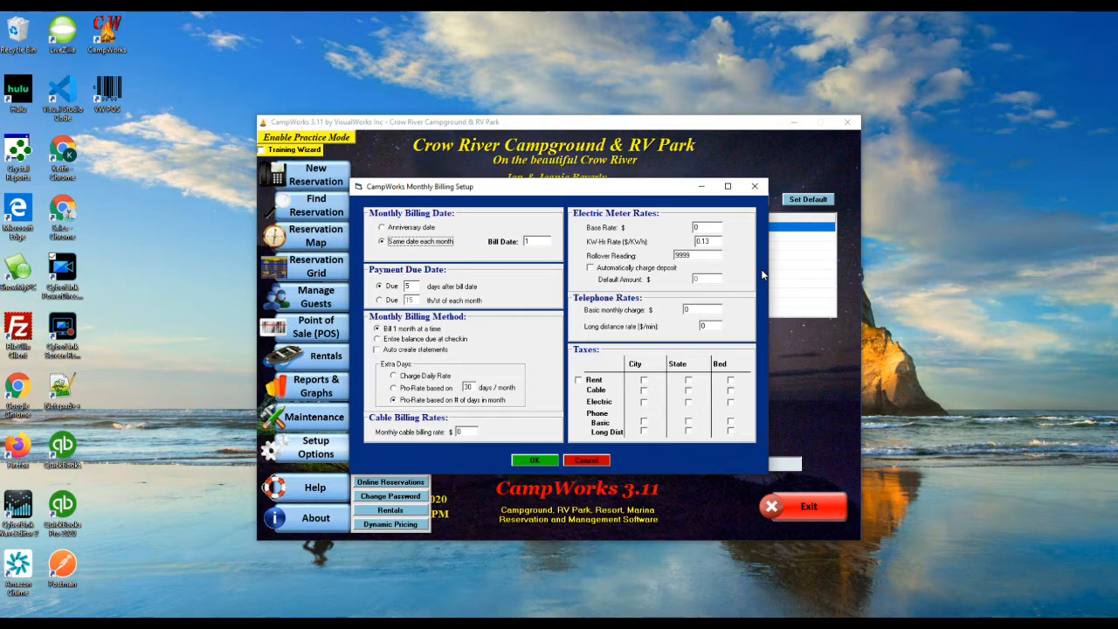
pyautogui.press('Return')
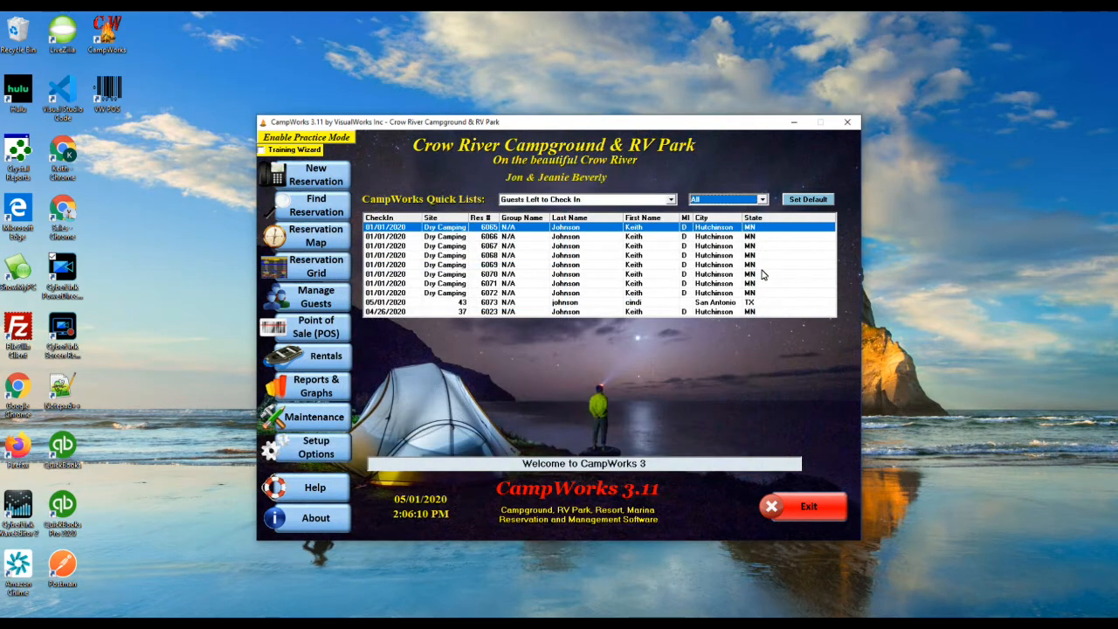
# Step: Start a new reservation for a returning guest found by last-name search, acknowledging the multiple camp units notice
pyautogui.moveTo(315, 174)
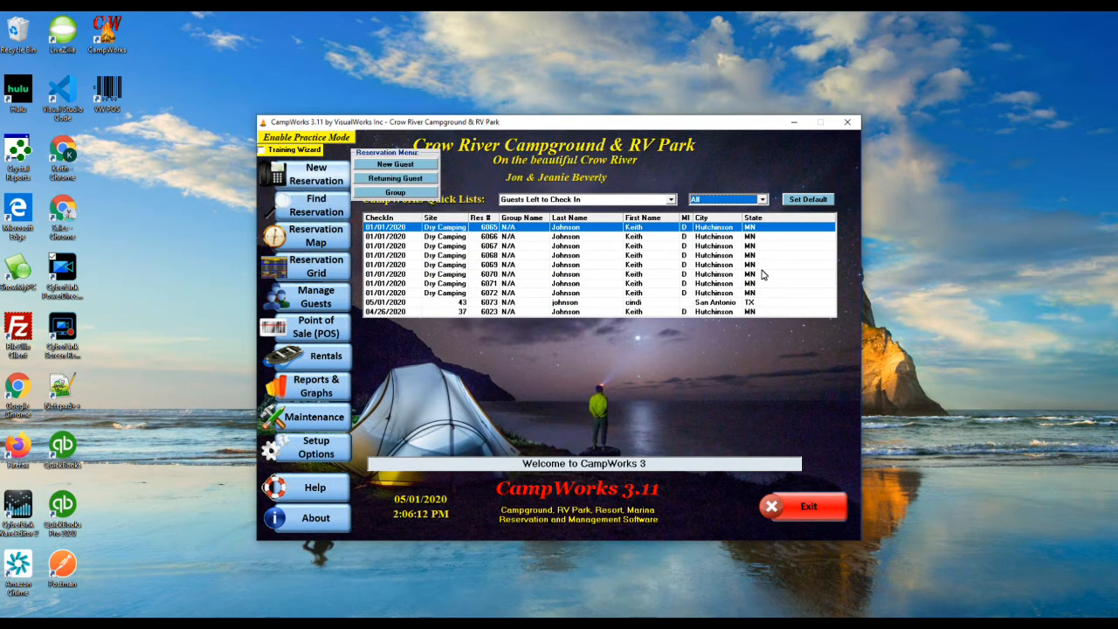
pyautogui.click(395, 178)
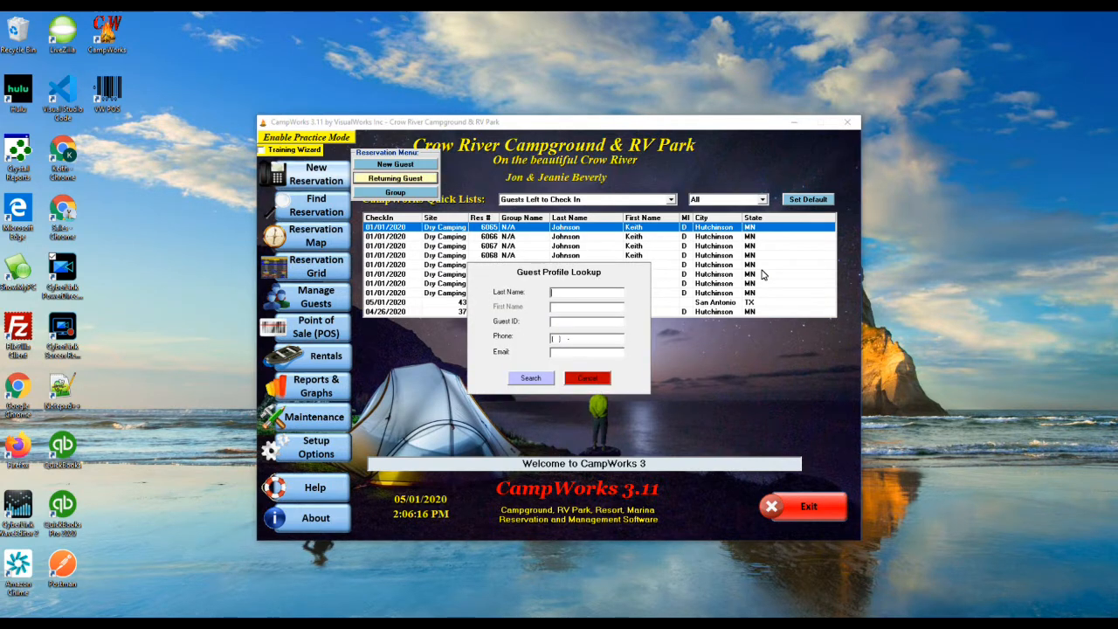
pyautogui.write('johnson')
pyautogui.press('Return')
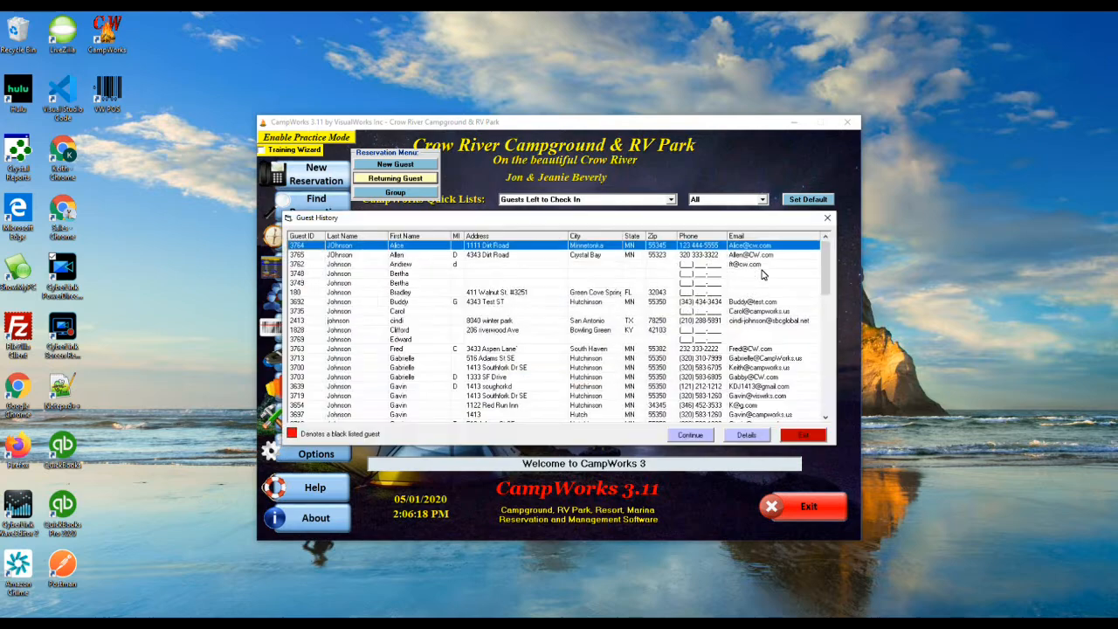
pyautogui.click(496, 367)
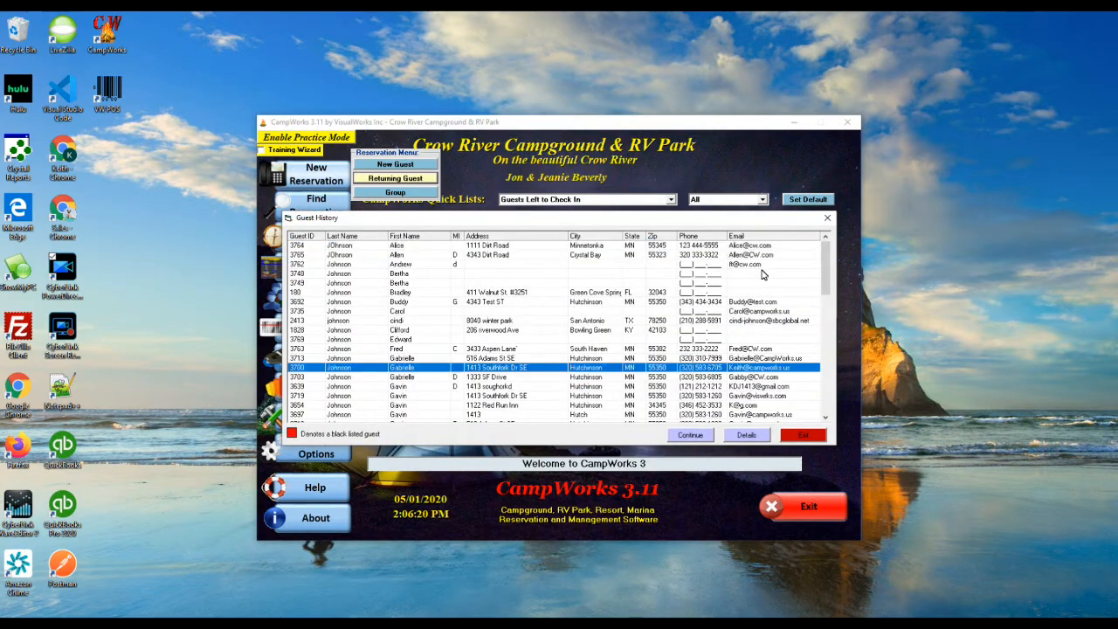
pyautogui.click(690, 435)
pyautogui.click(519, 367)
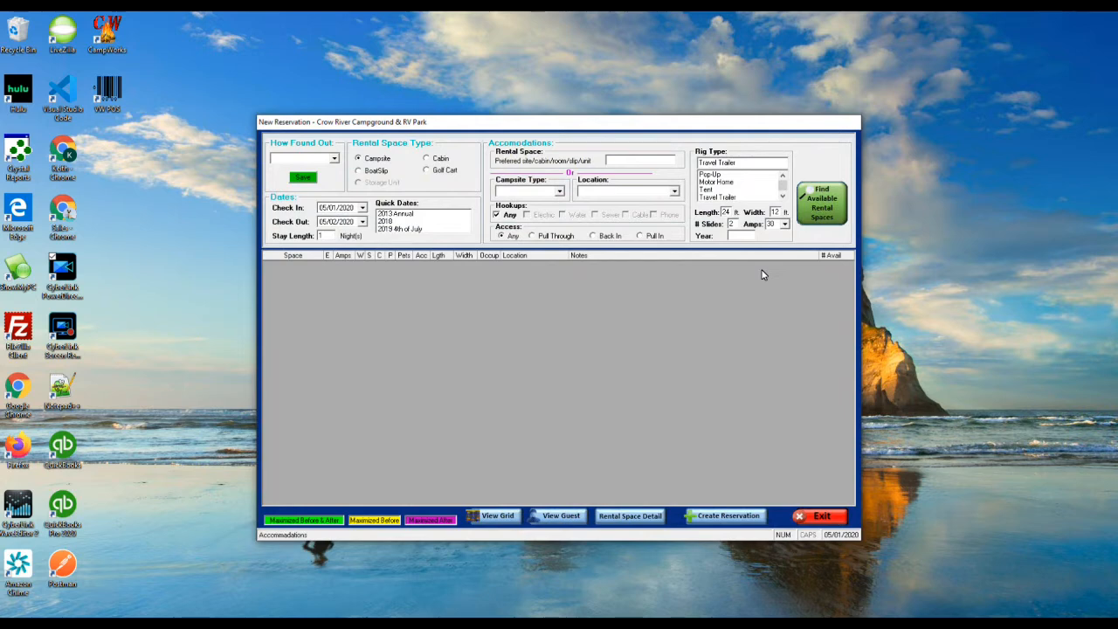
# Step: Set check-out to 06/03/2020 and book rental space 70 despite the unit type conflict
pyautogui.click(362, 221)
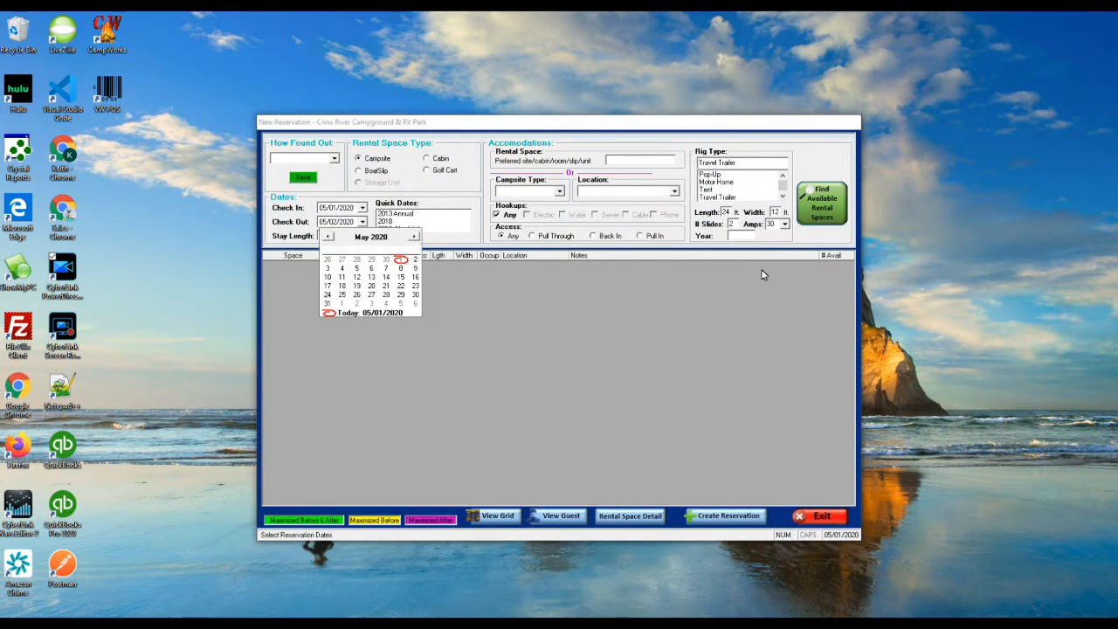
pyautogui.click(414, 237)
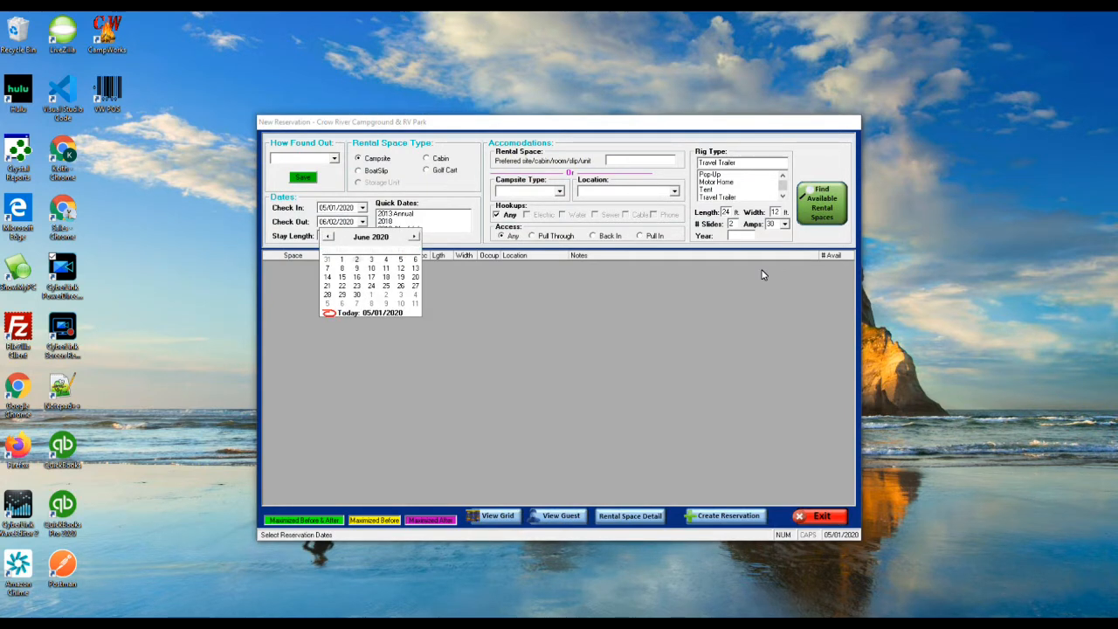
pyautogui.click(371, 259)
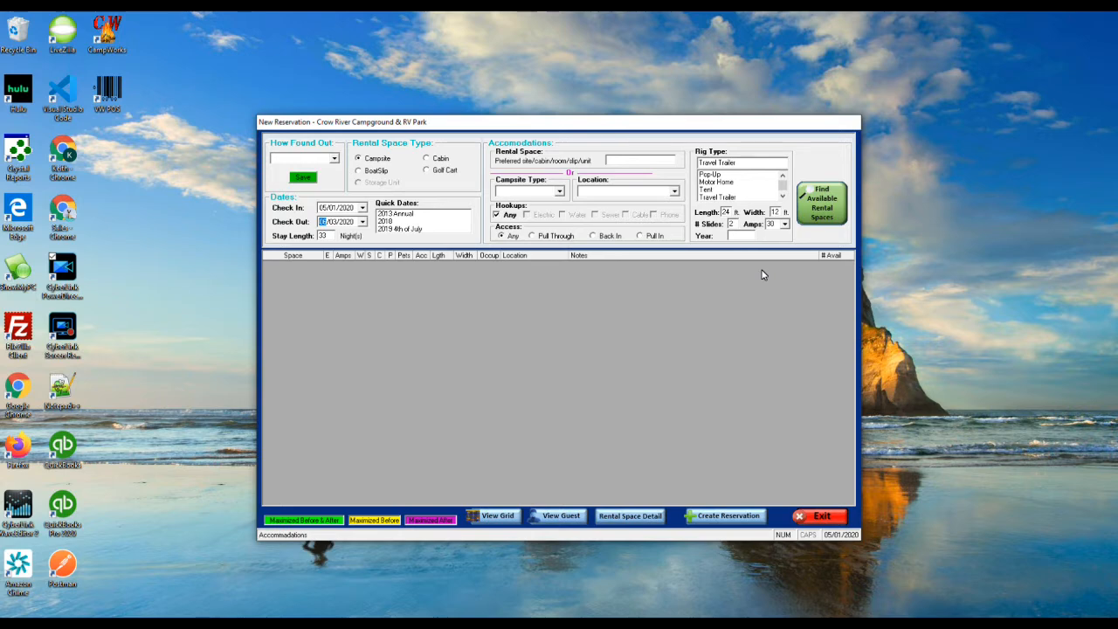
pyautogui.click(821, 204)
pyautogui.click(762, 283)
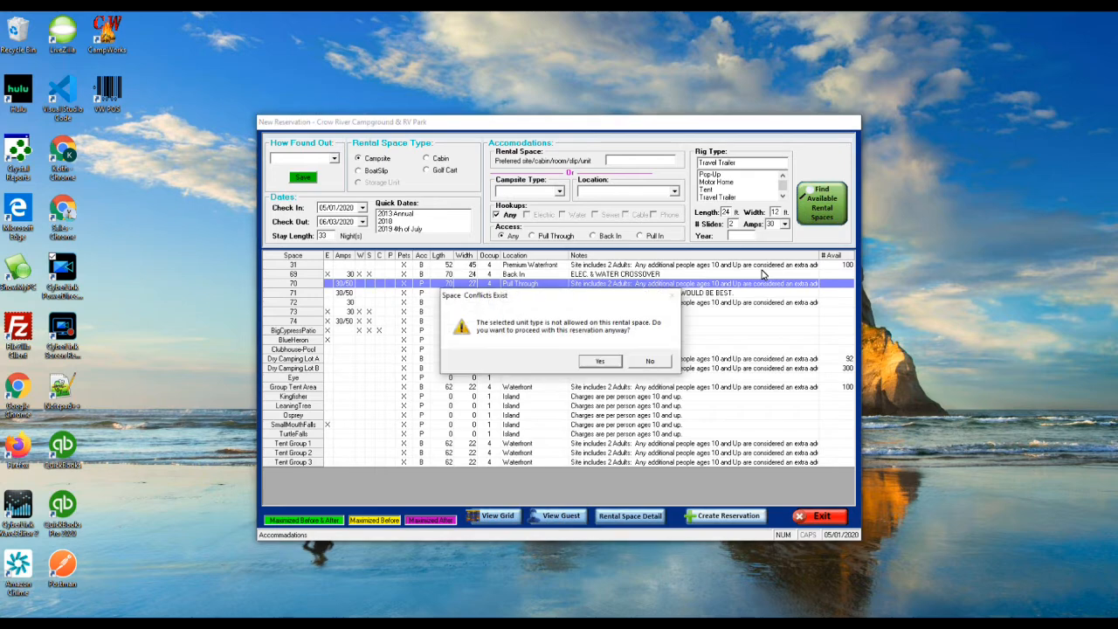
pyautogui.press('Return')
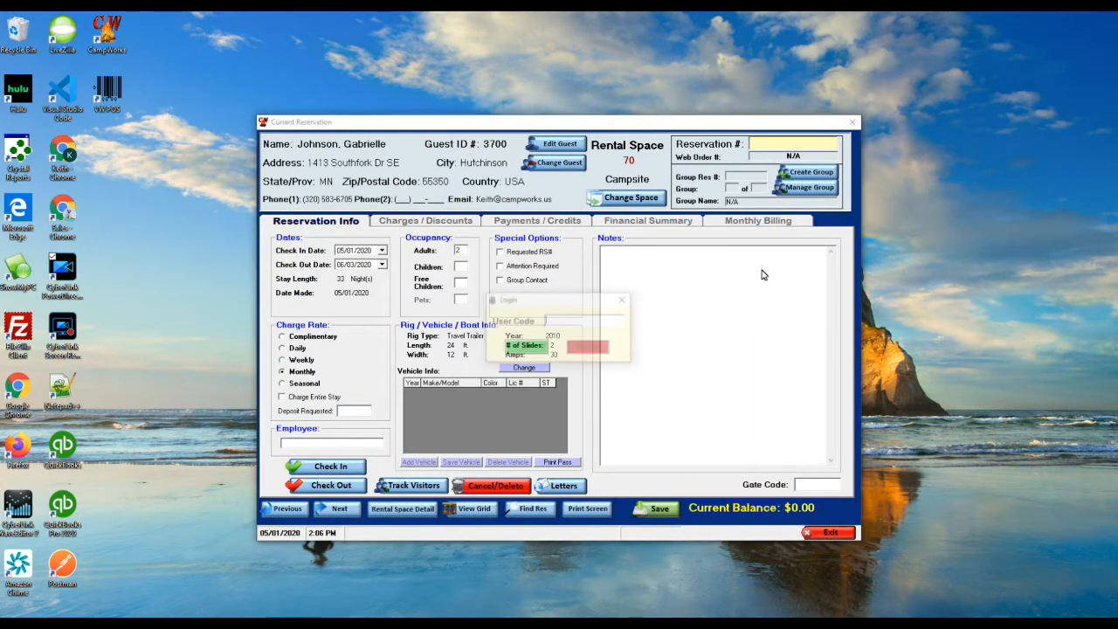
# Step: Log in with the user code to save reservation 6225 on space 70 with a $491.00 balance
pyautogui.press('Return')
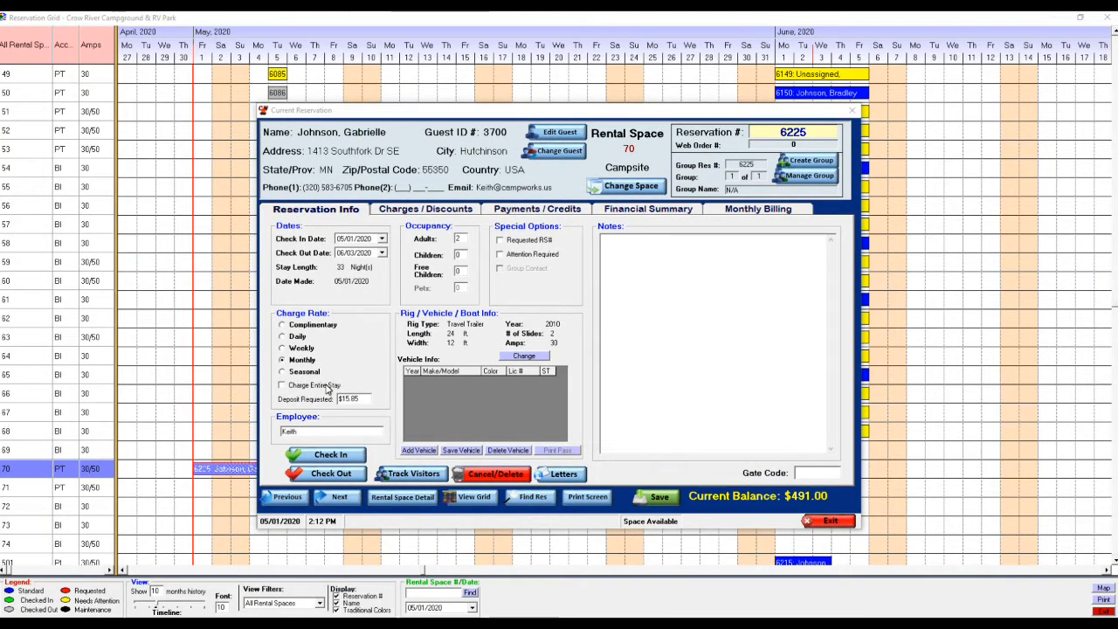
# Step: Tick Charge Entire Stay on reservation 6225 and agree to recalculate the rates
pyautogui.click(285, 390)
pyautogui.click(283, 386)
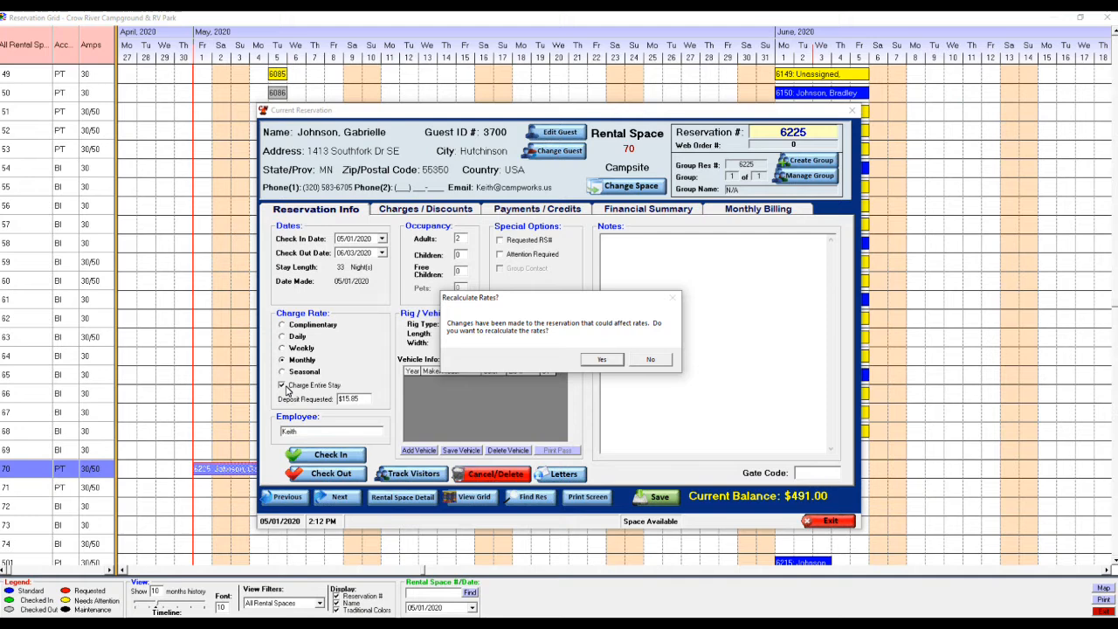
pyautogui.press('Return')
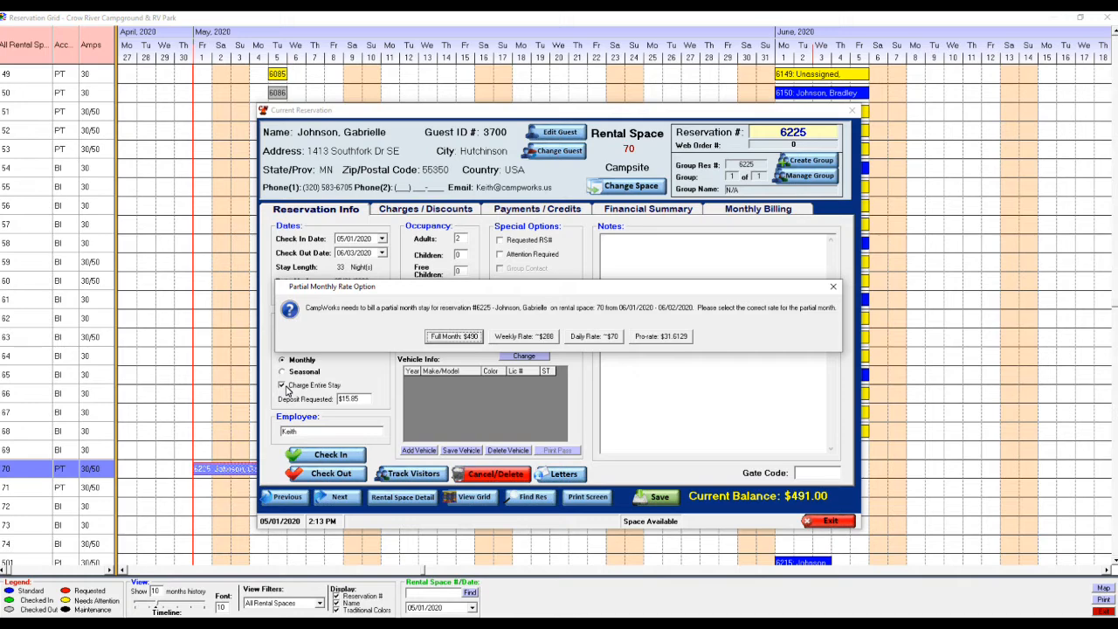
# Step: Bill the June 1–2 partial month at the daily rate and save, giving a $561.00 balance
pyautogui.press('Tab')
pyautogui.press('Tab')
pyautogui.press('Return')
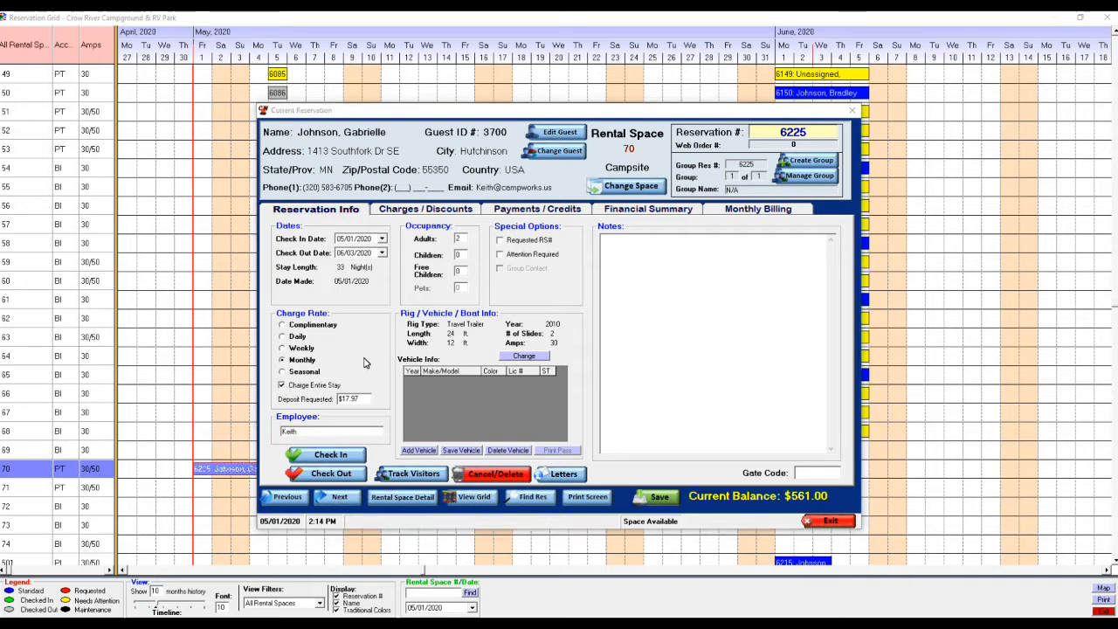
pyautogui.click(382, 252)
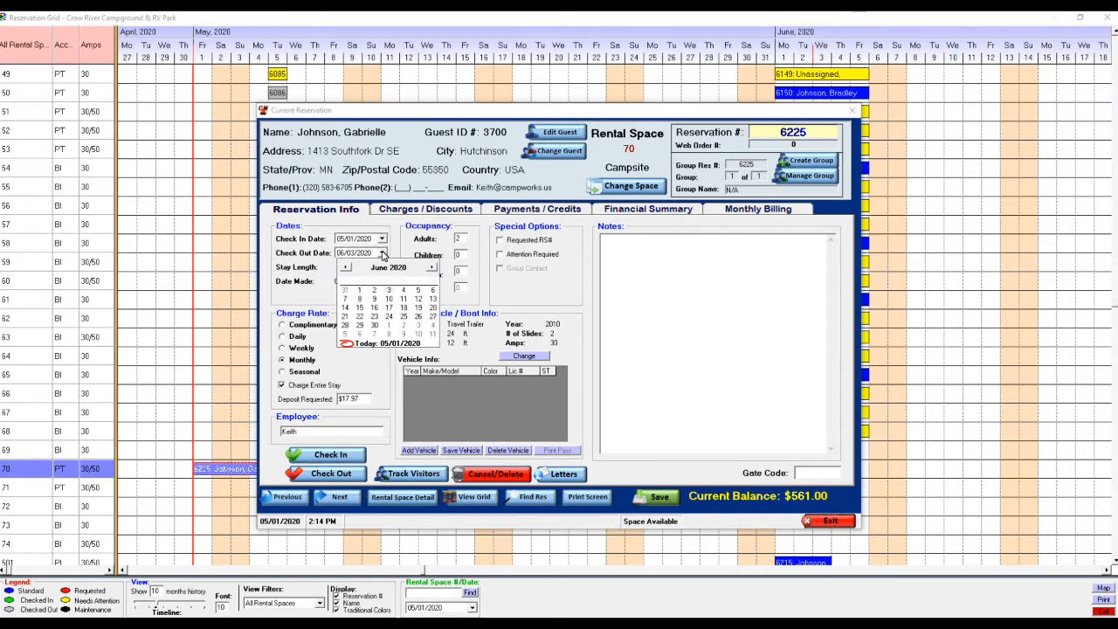
# Step: Move check-out to 07/01/2020 and save with recalculated rates, returning the balance to $491.00
pyautogui.click(432, 268)
pyautogui.write('1')
pyautogui.press('Return')
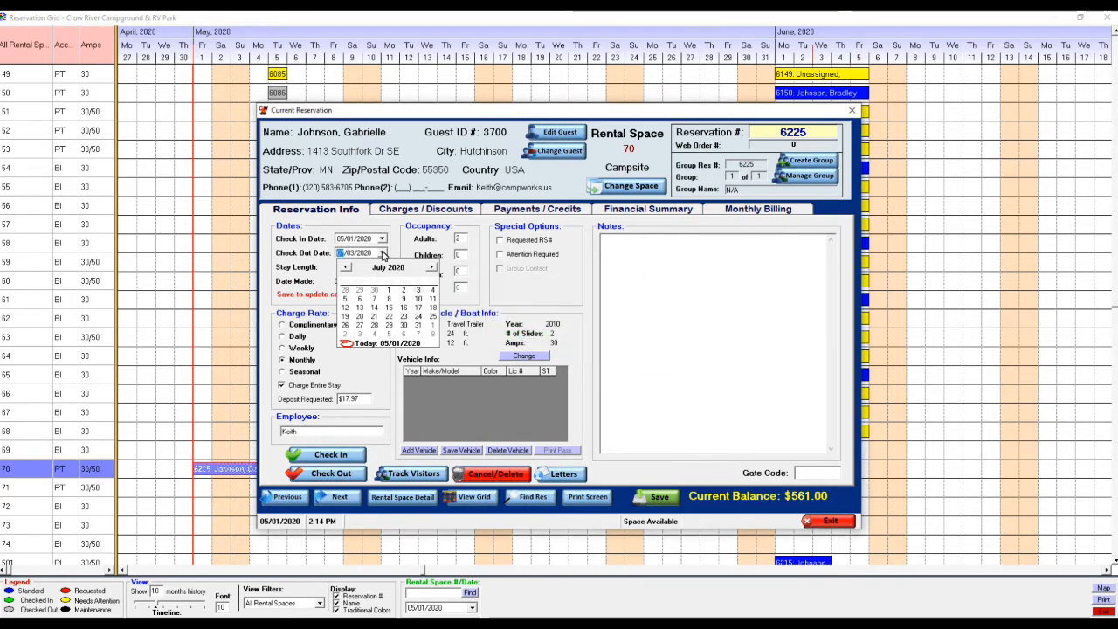
pyautogui.click(381, 255)
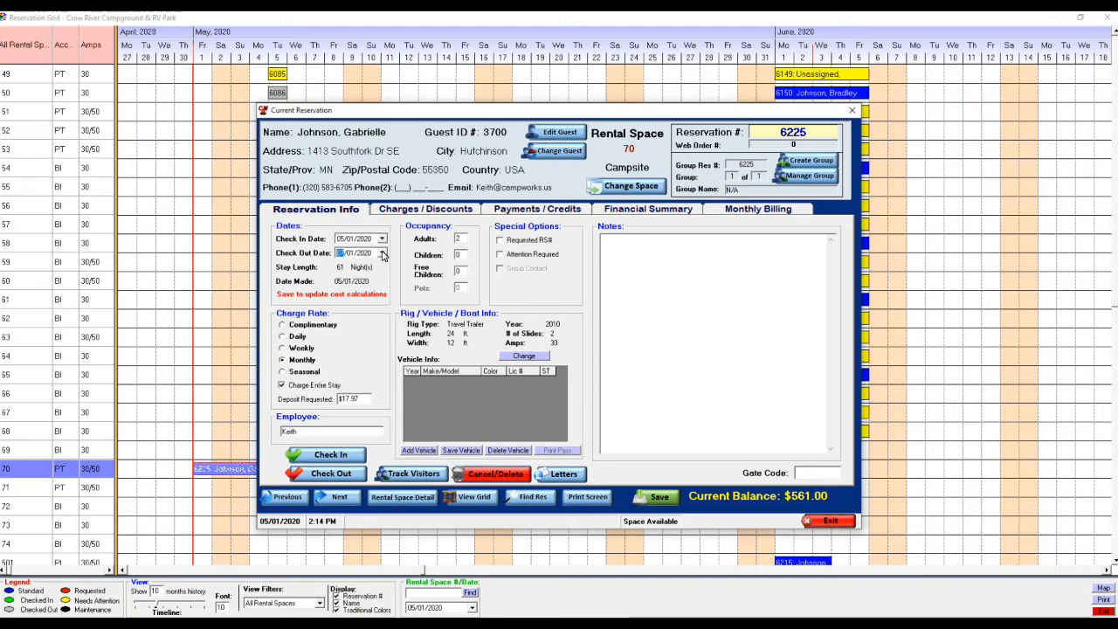
pyautogui.press('Tab')
pyautogui.click(658, 497)
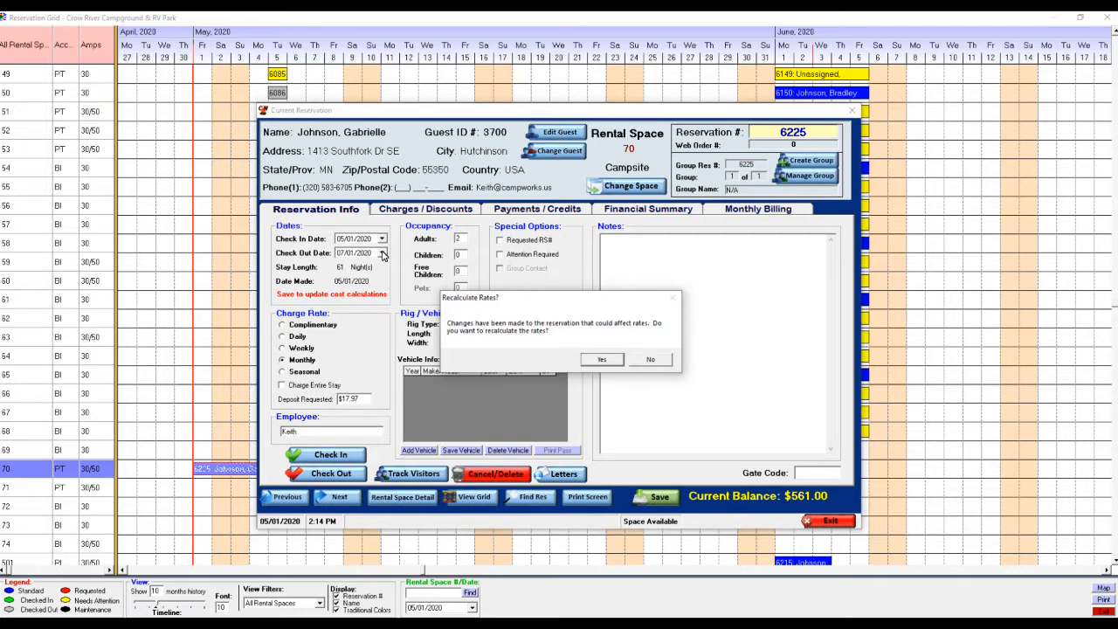
pyautogui.click(602, 359)
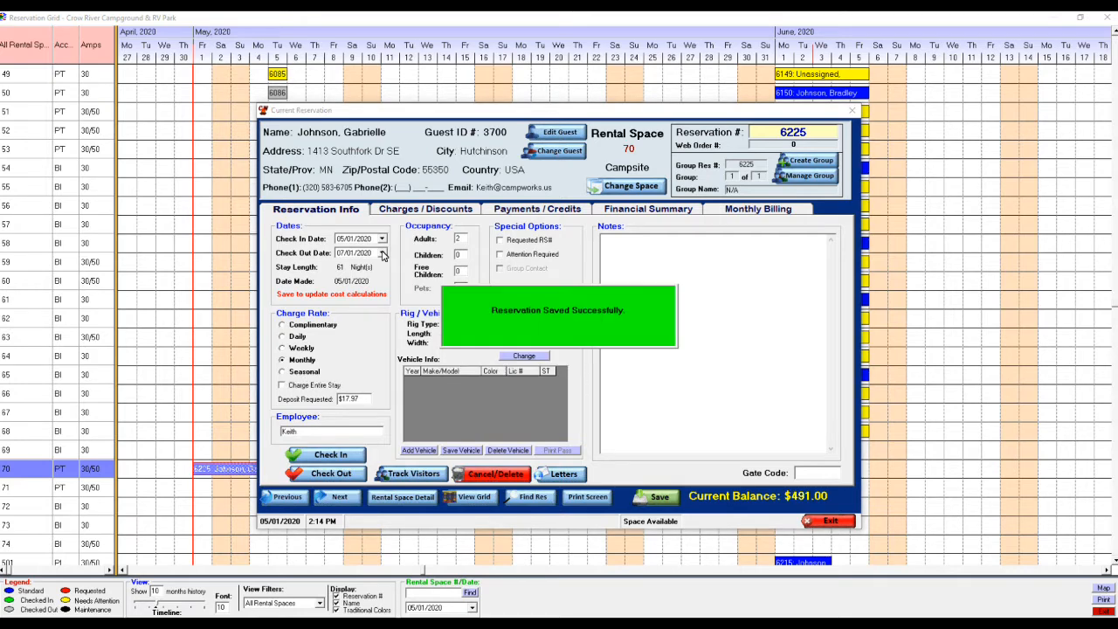
pyautogui.click(425, 209)
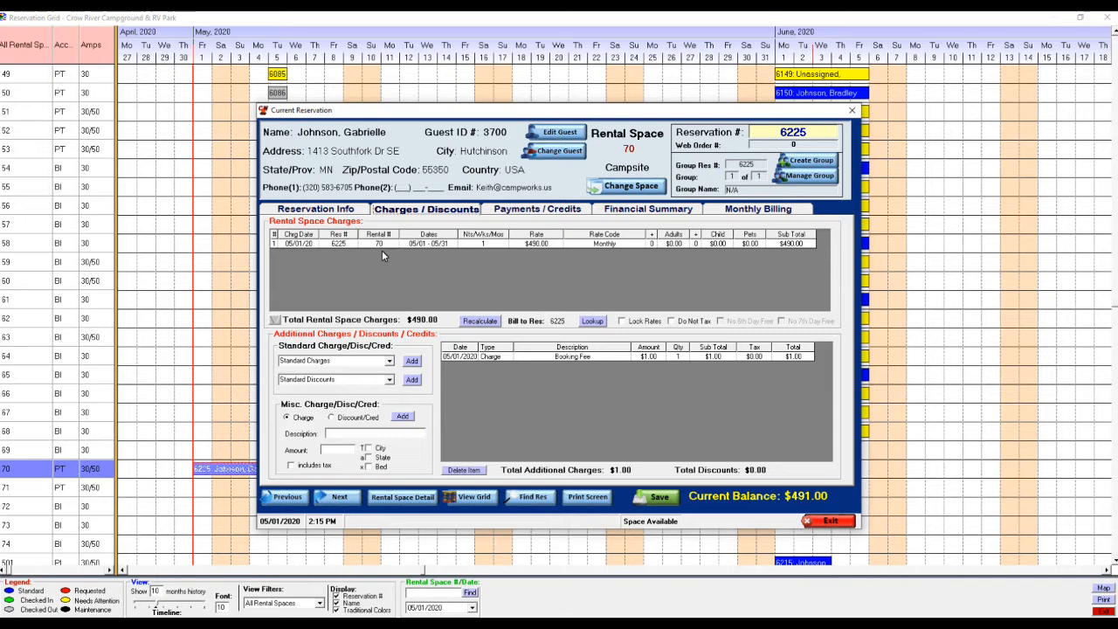
# Step: Record a $491.00 cash/check payment on reservation 6225, bringing its balance to $0.00
pyautogui.press('Right')
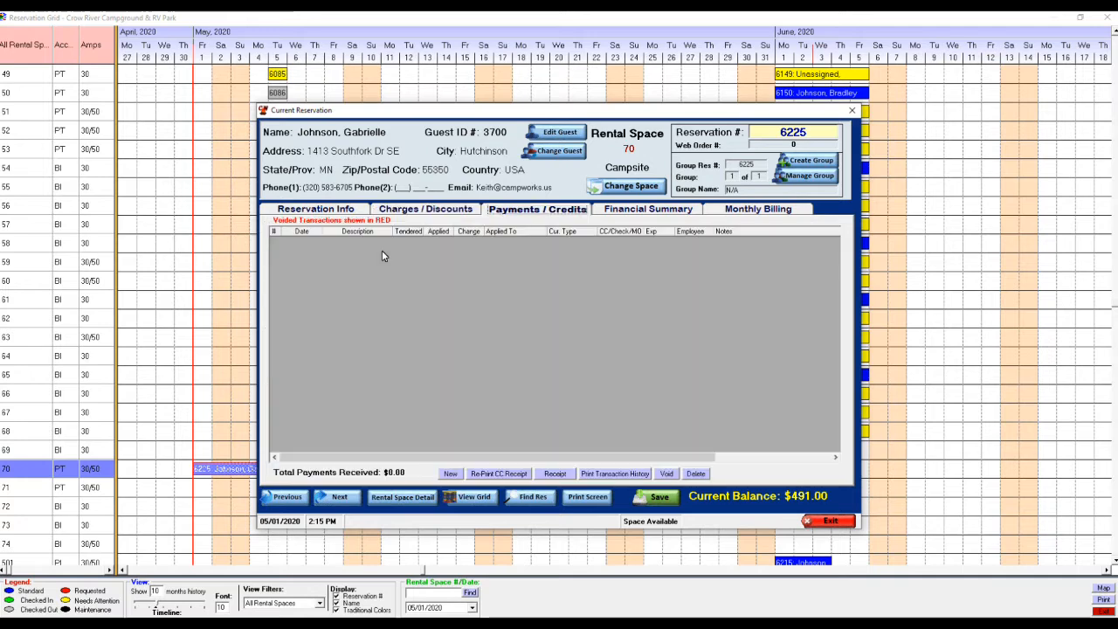
pyautogui.click(451, 473)
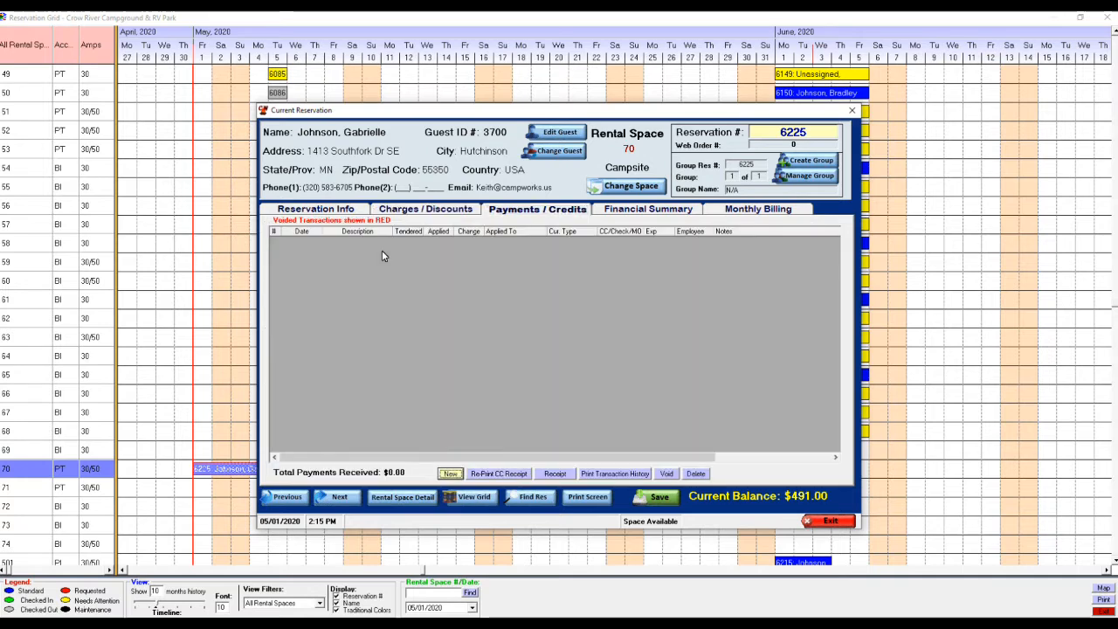
pyautogui.click(490, 239)
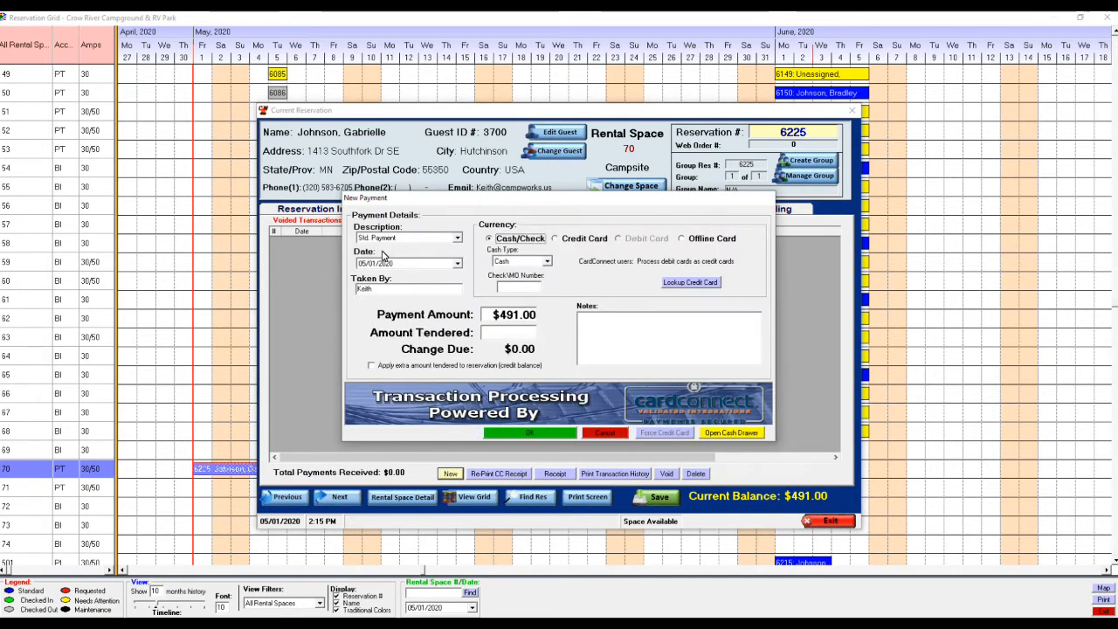
pyautogui.click(508, 333)
pyautogui.click(530, 434)
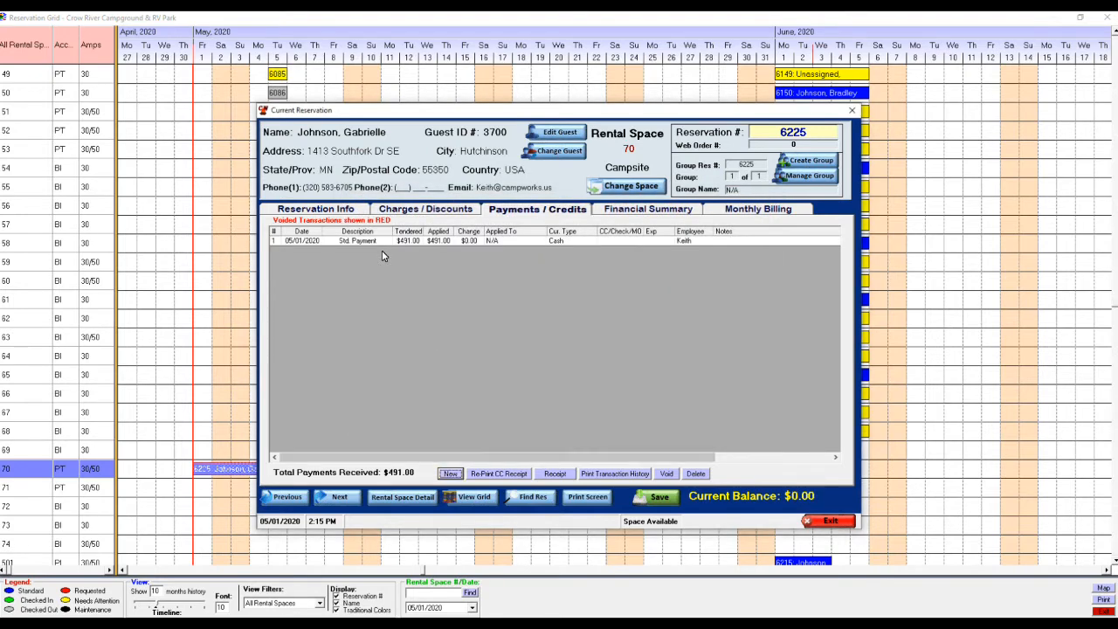
pyautogui.click(316, 208)
# Step: Check the guest in without a receipt and add an initial electric meter reading of 1111 dated 05/01/2020
pyautogui.click(331, 454)
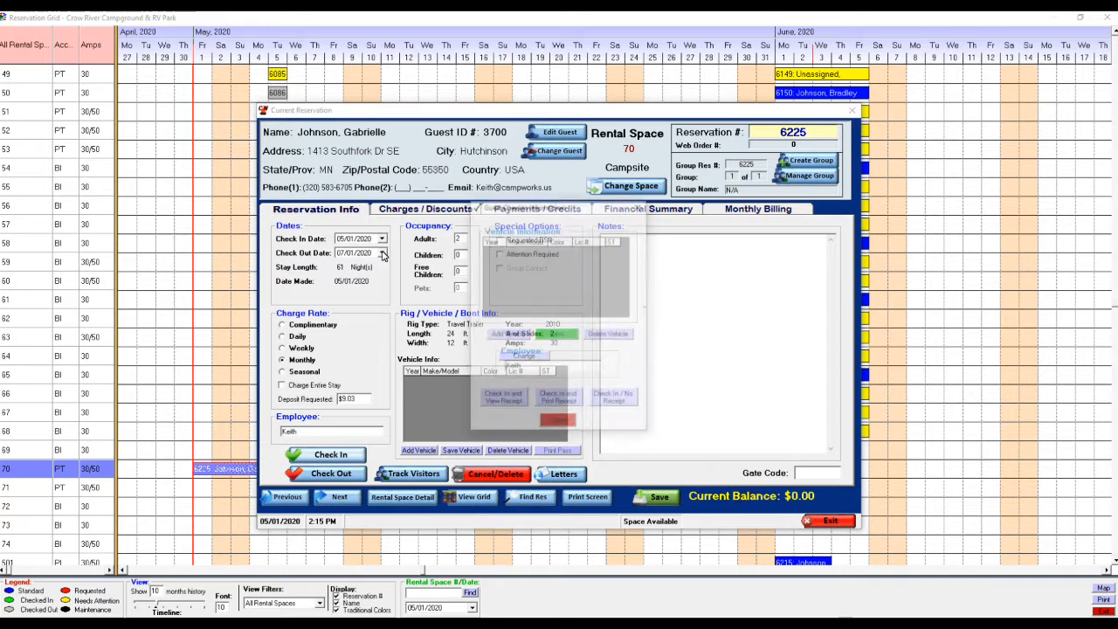
pyautogui.click(614, 399)
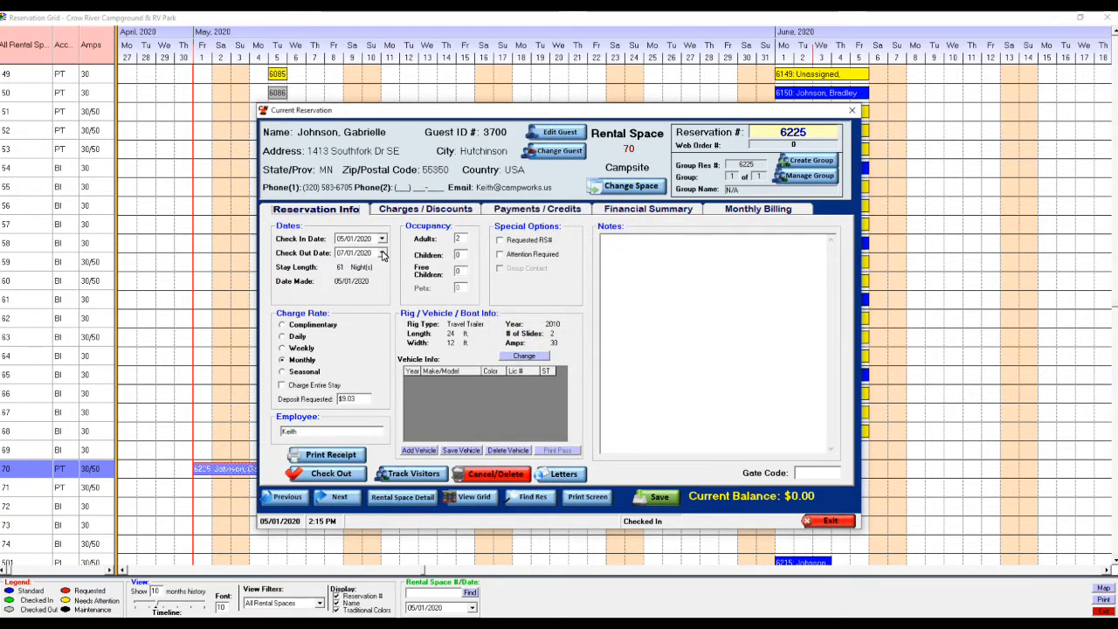
pyautogui.click(756, 211)
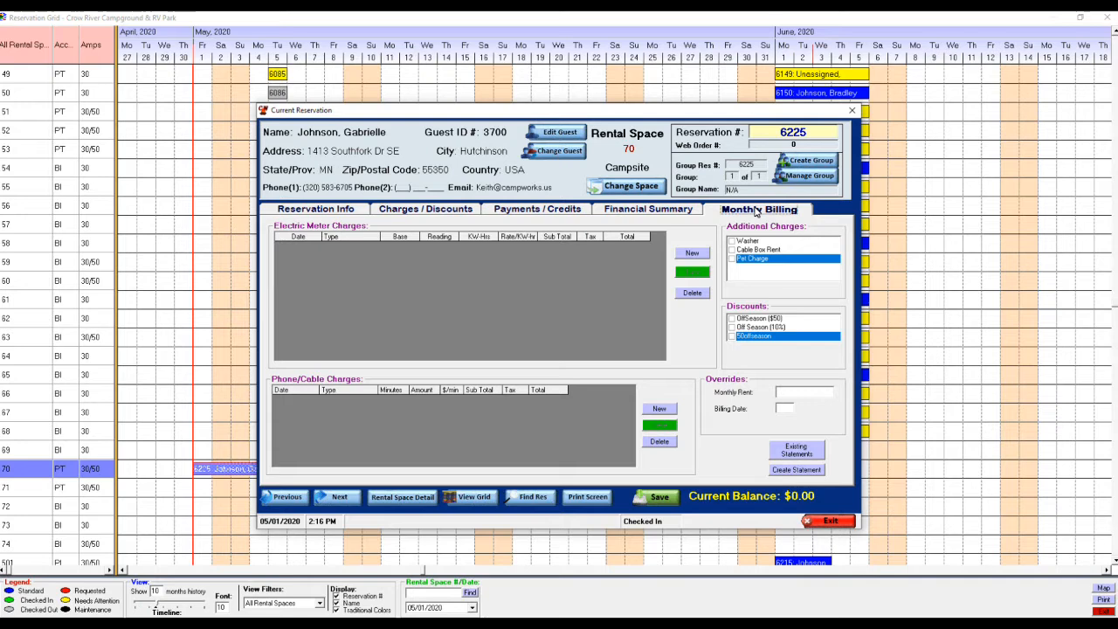
pyautogui.click(684, 255)
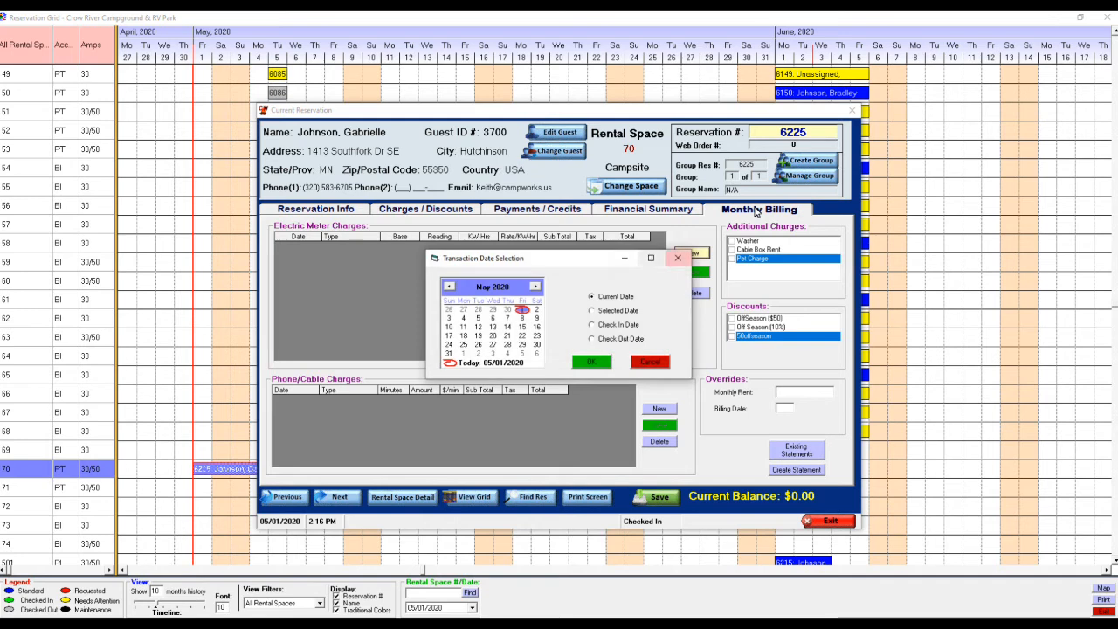
pyautogui.click(592, 362)
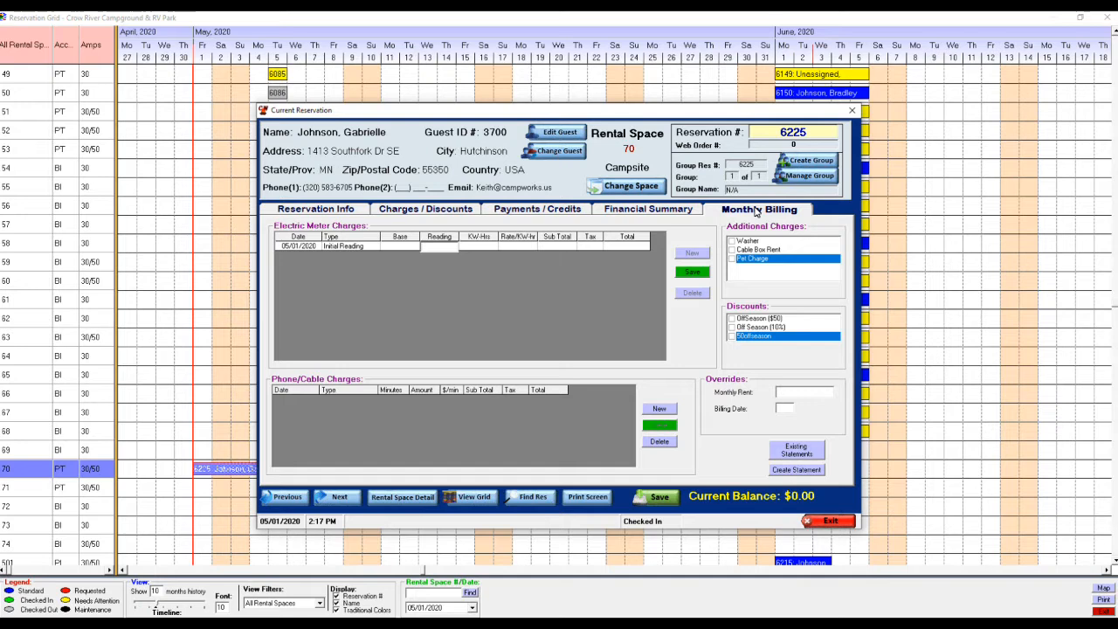
pyautogui.write('1111')
pyautogui.press('Return')
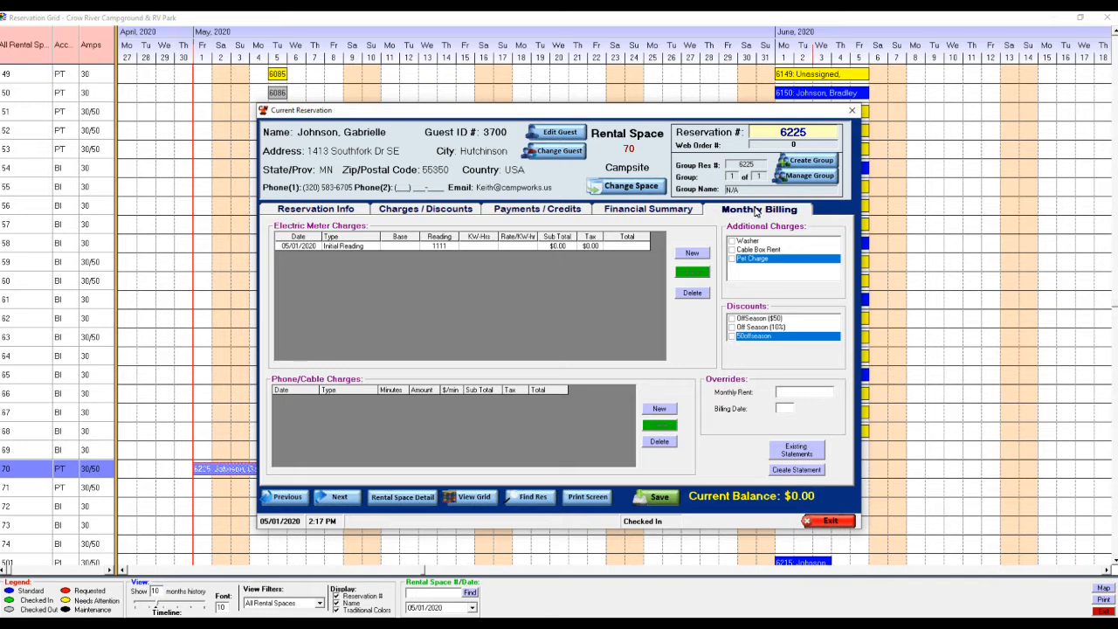
# Step: Make Pet Charge, rather than Washer, the monthly additional charge for reservation 6225
pyautogui.click(732, 241)
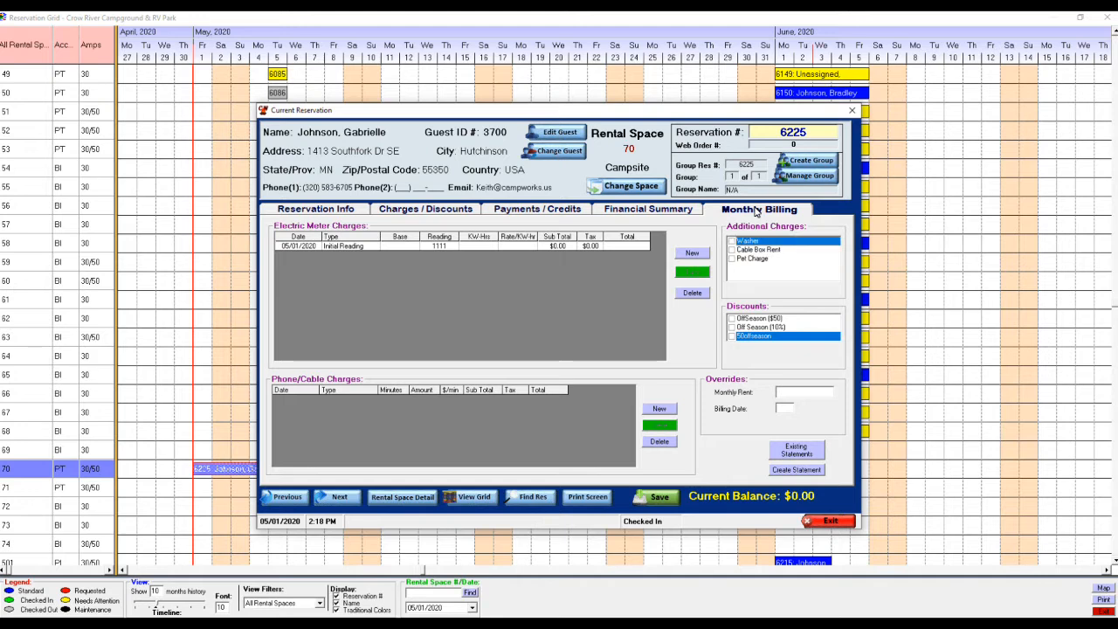
pyautogui.click(732, 258)
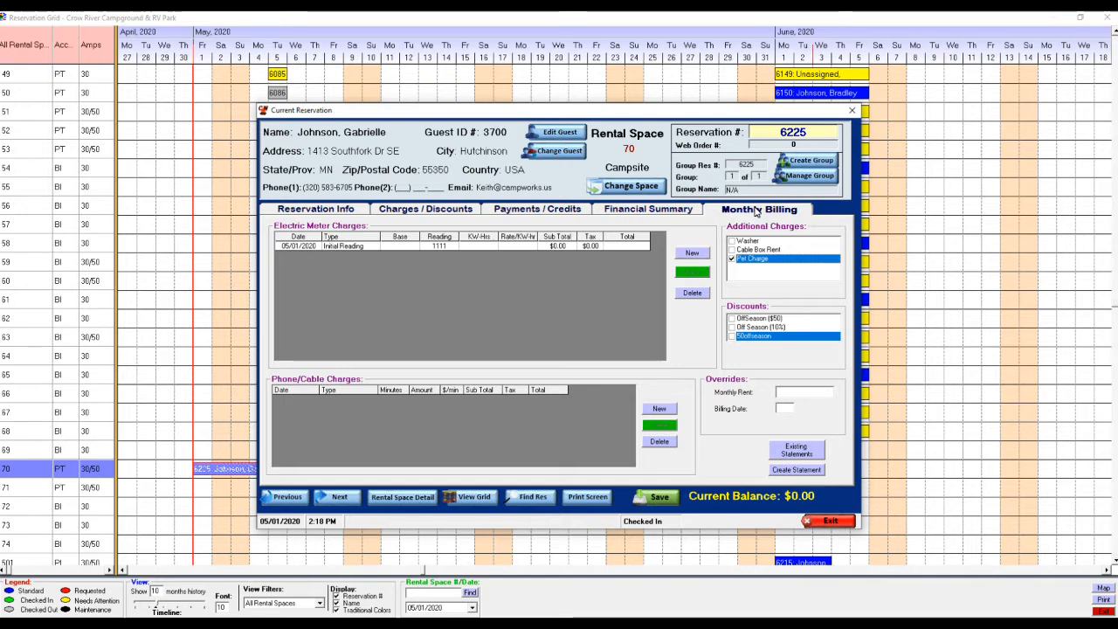
pyautogui.press('Left')
pyautogui.press('Left')
pyautogui.press('Left')
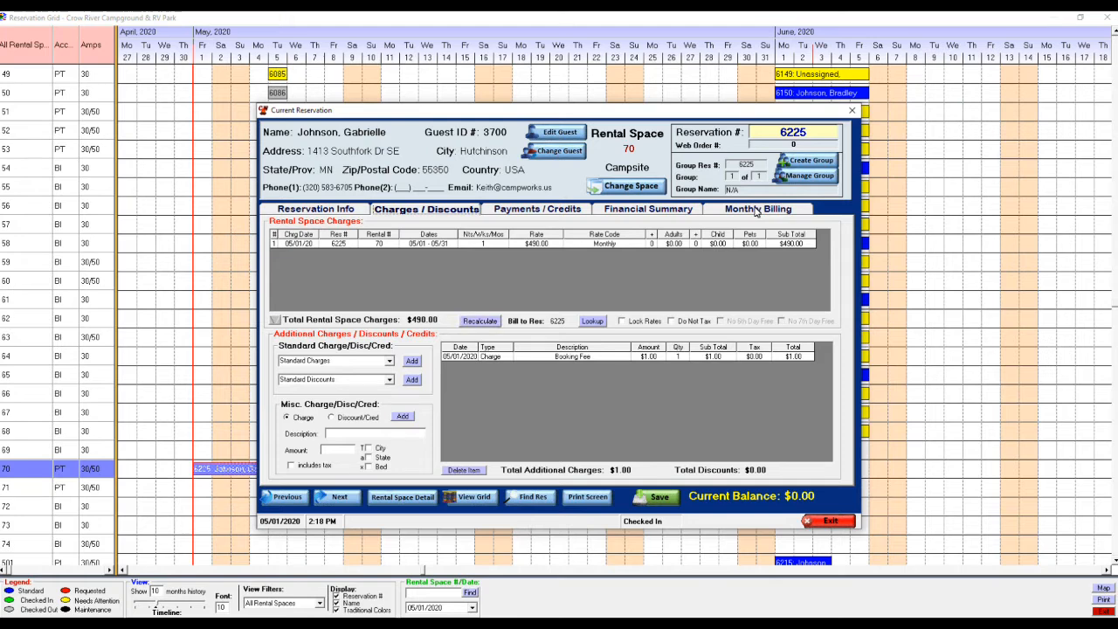
# Step: Add a Pet Charge dated today to the site 70 reservation, bringing its balance to $16.28
pyautogui.hotkey('alt', 'Down')
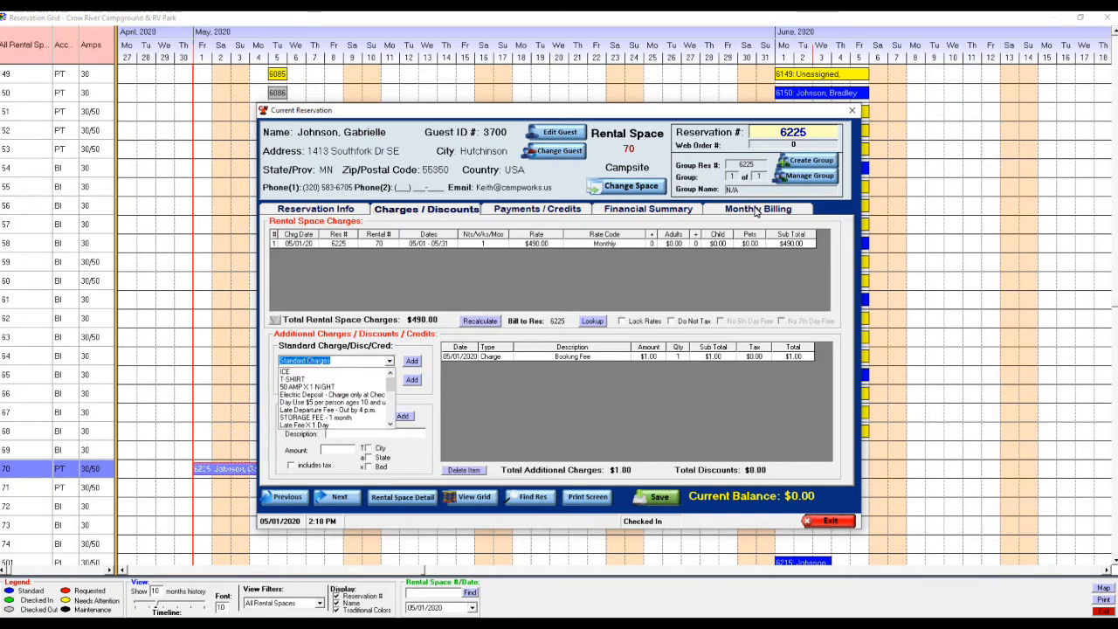
pyautogui.scroll(-5, 756, 211)
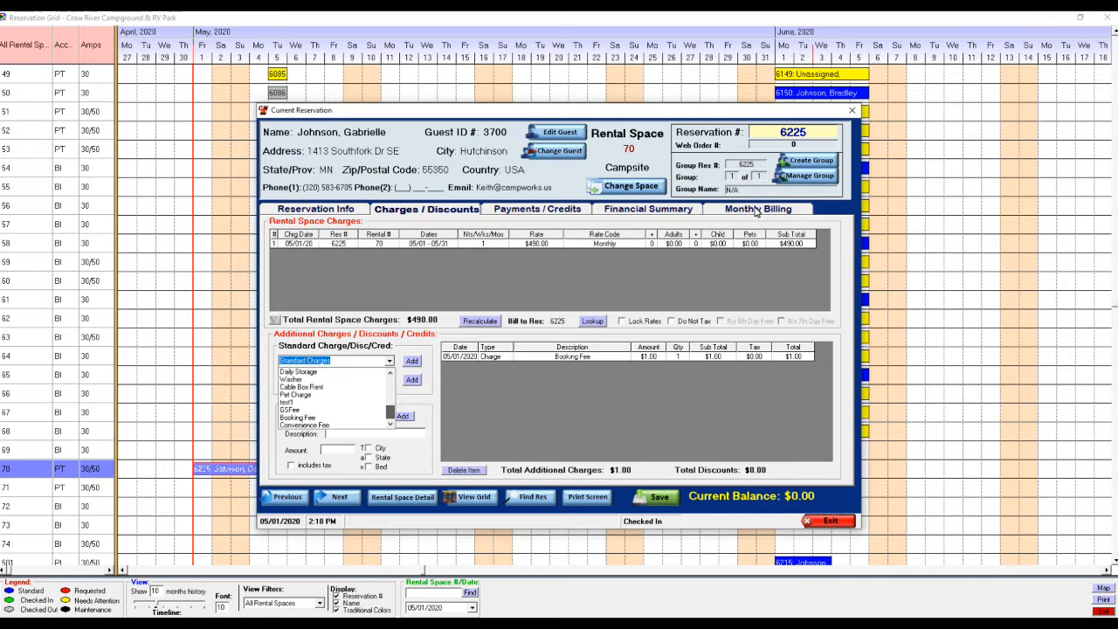
pyautogui.press('Up')
pyautogui.press('Up')
pyautogui.press('Up')
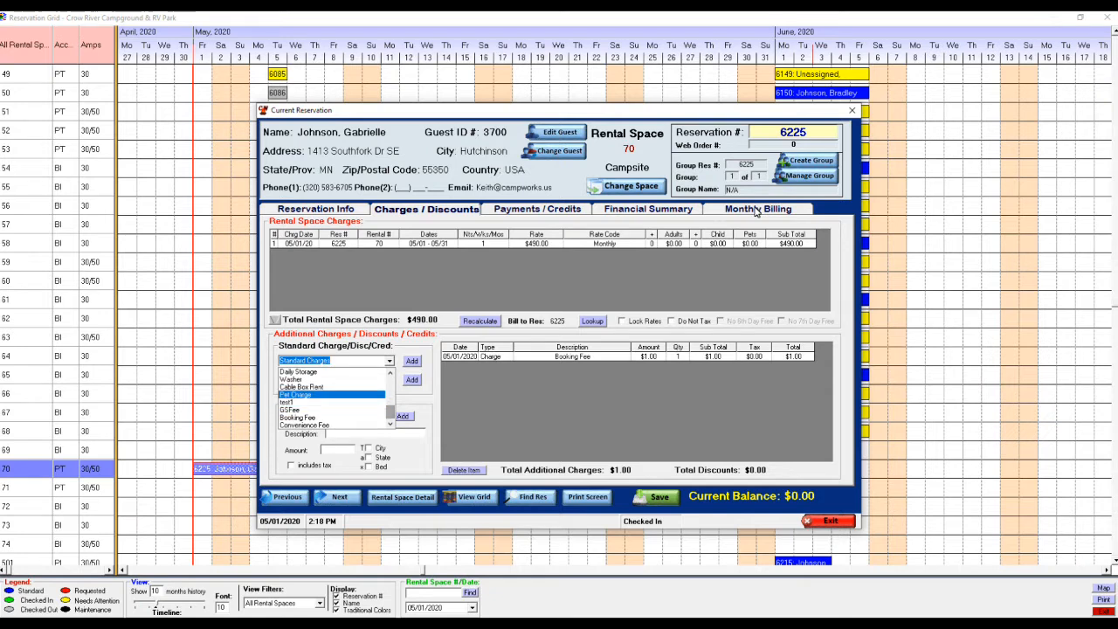
pyautogui.press('Return')
pyautogui.click(412, 361)
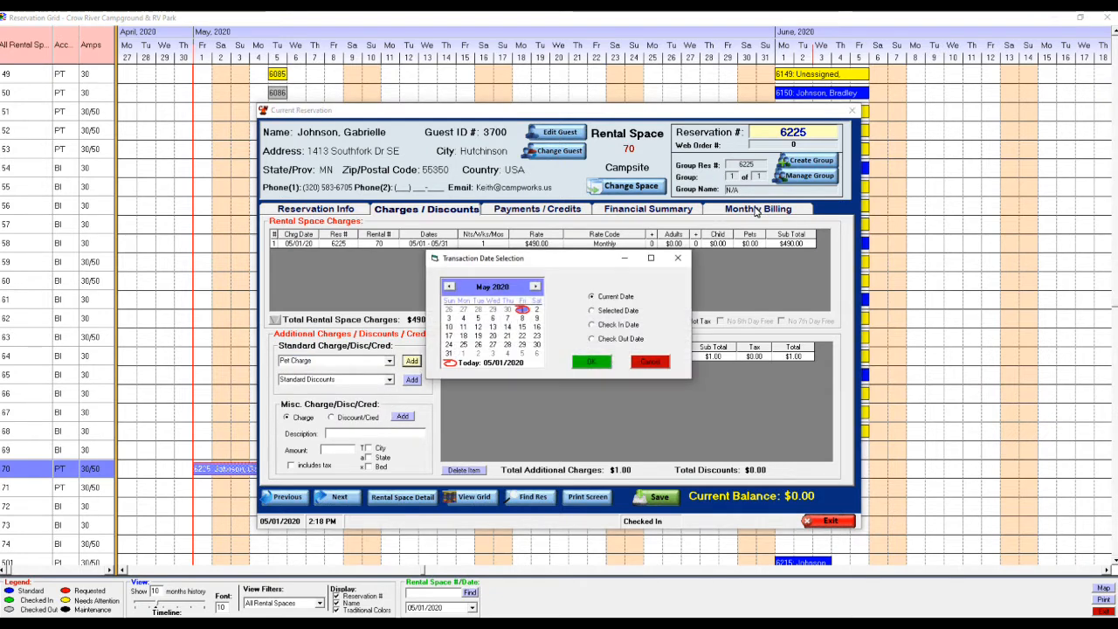
pyautogui.click(591, 362)
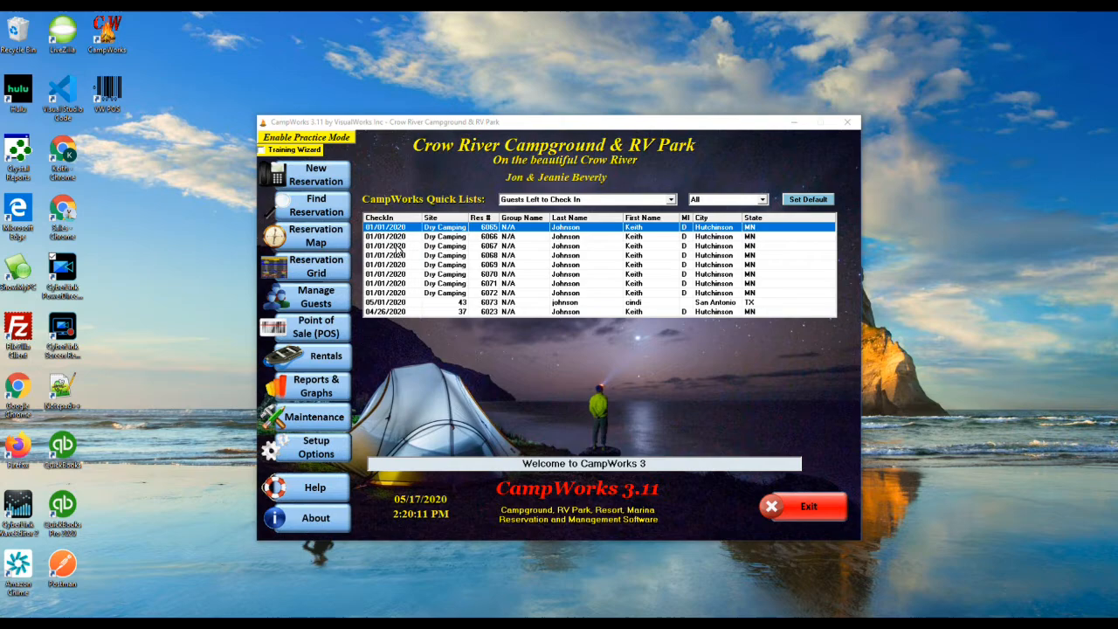
# Step: Open the site 70 reservation from the Reservation Grid
pyautogui.click(327, 277)
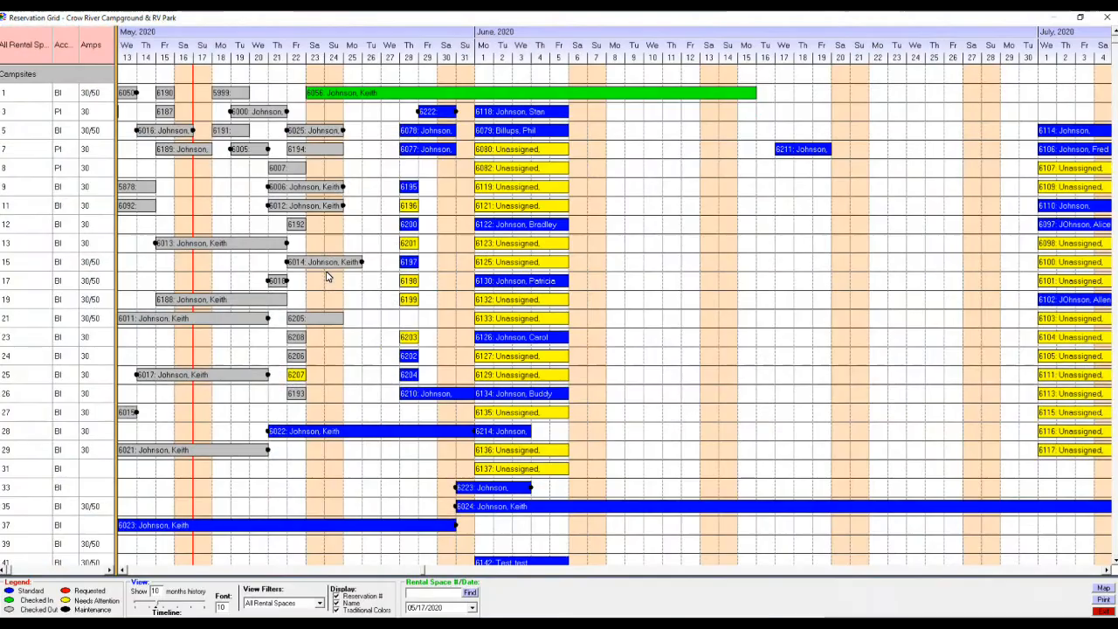
pyautogui.scroll(-5, 327, 277)
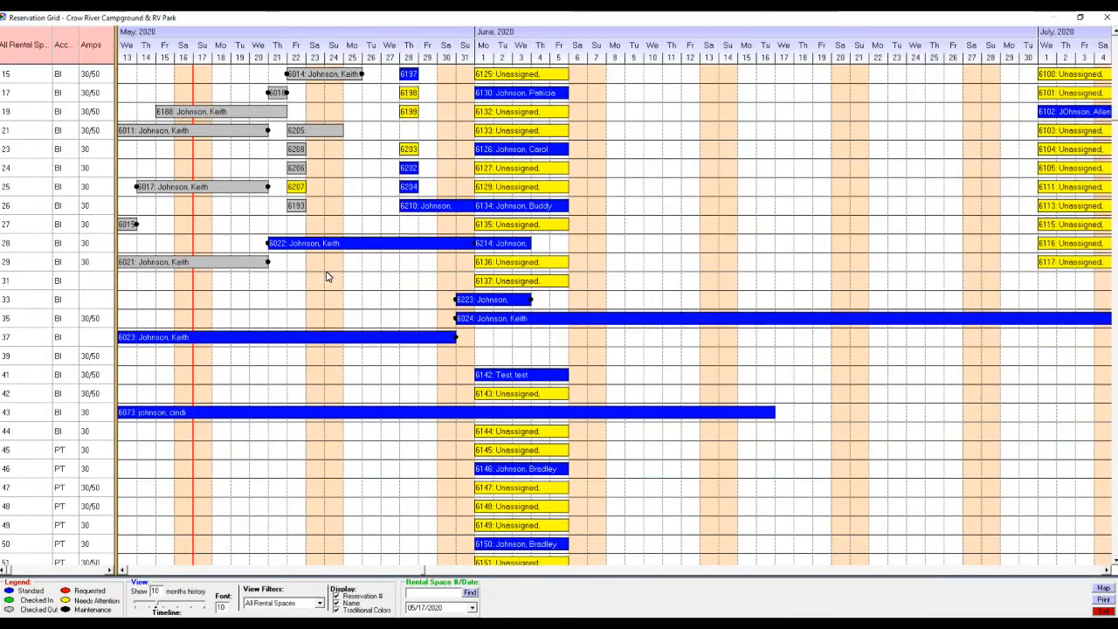
pyautogui.scroll(-8, 327, 277)
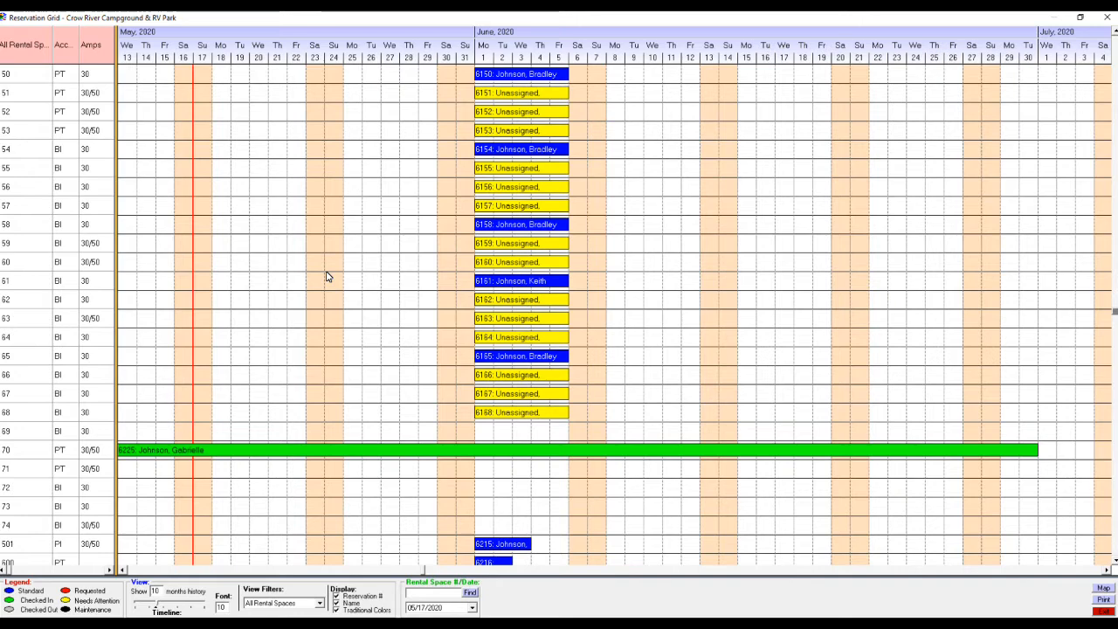
pyautogui.doubleClick(328, 449)
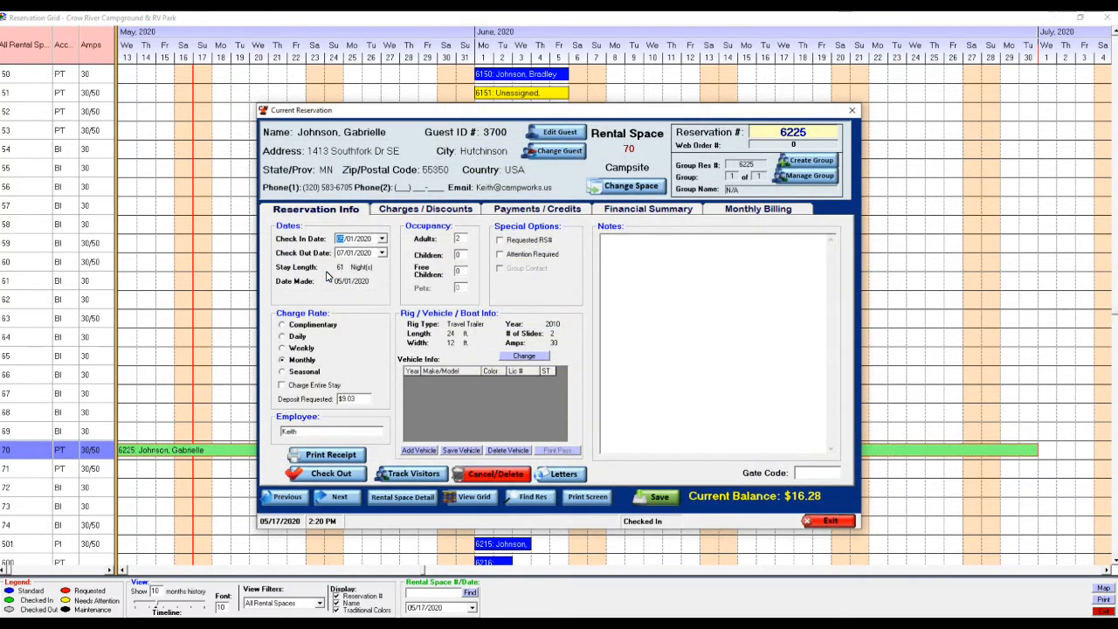
# Step: Add a $1.25 ICE charge dated 05/17/2020, raising the balance to $17.53, then close the reservation
pyautogui.click(425, 209)
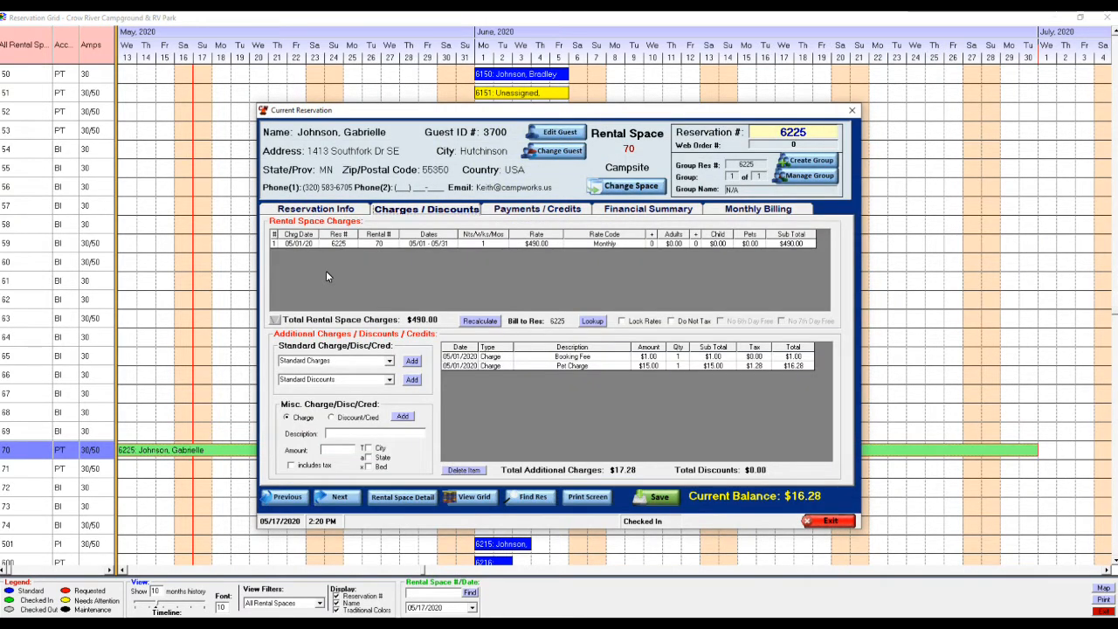
pyautogui.click(389, 361)
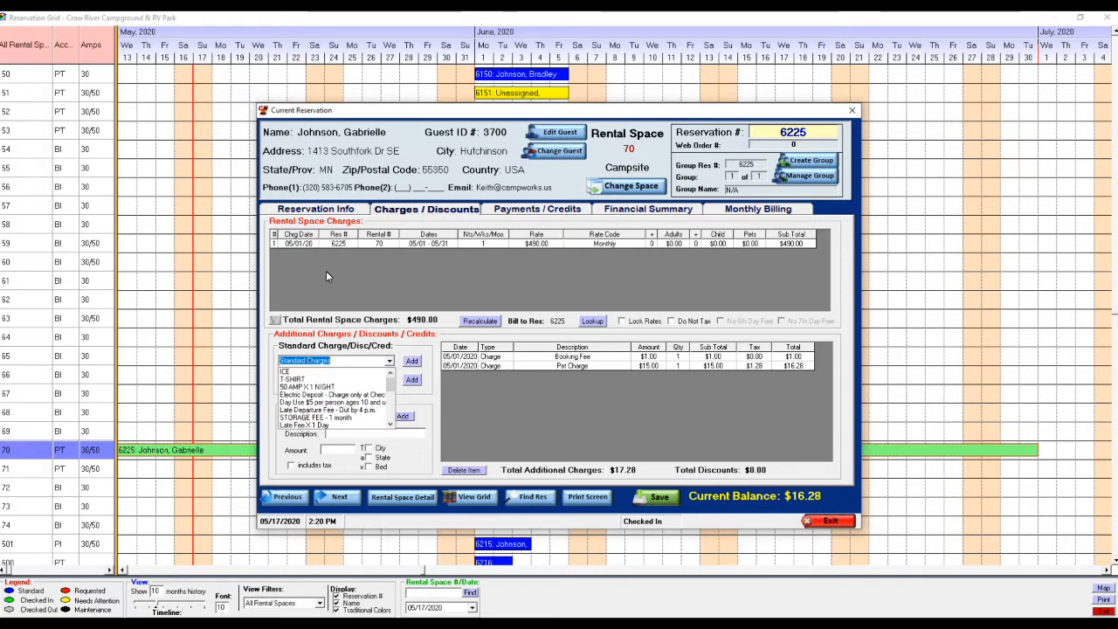
pyautogui.click(333, 371)
pyautogui.click(412, 361)
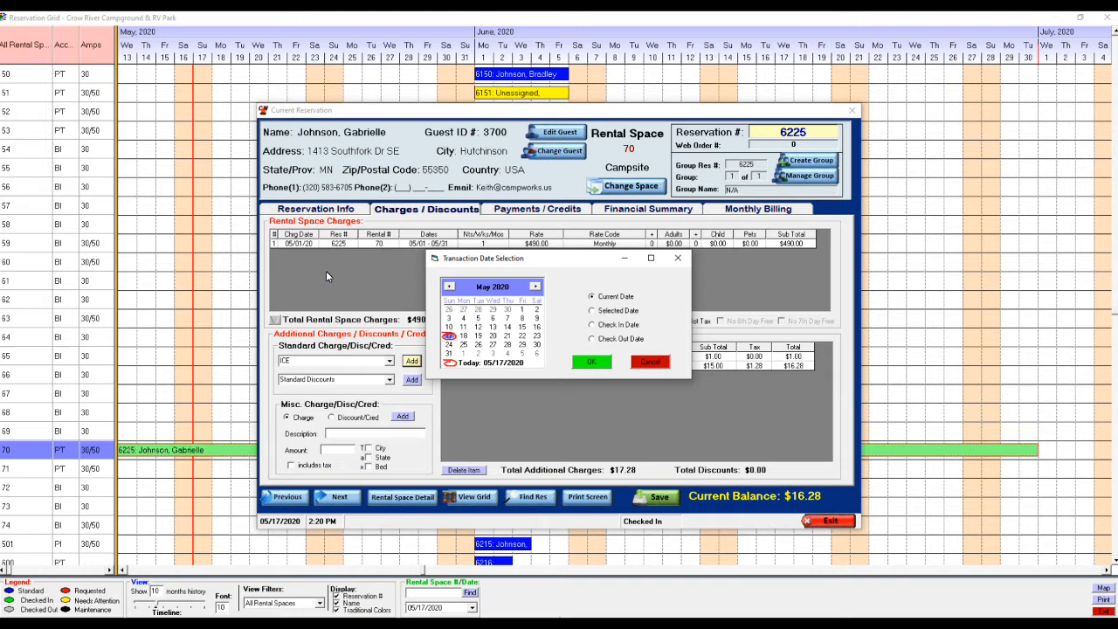
pyautogui.click(591, 361)
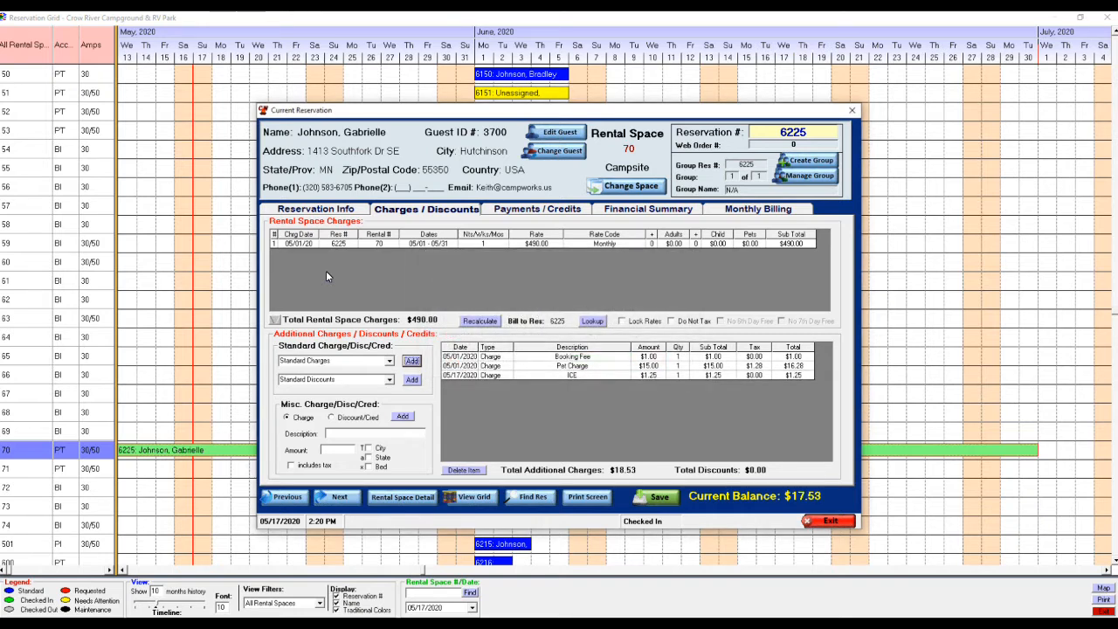
pyautogui.click(829, 521)
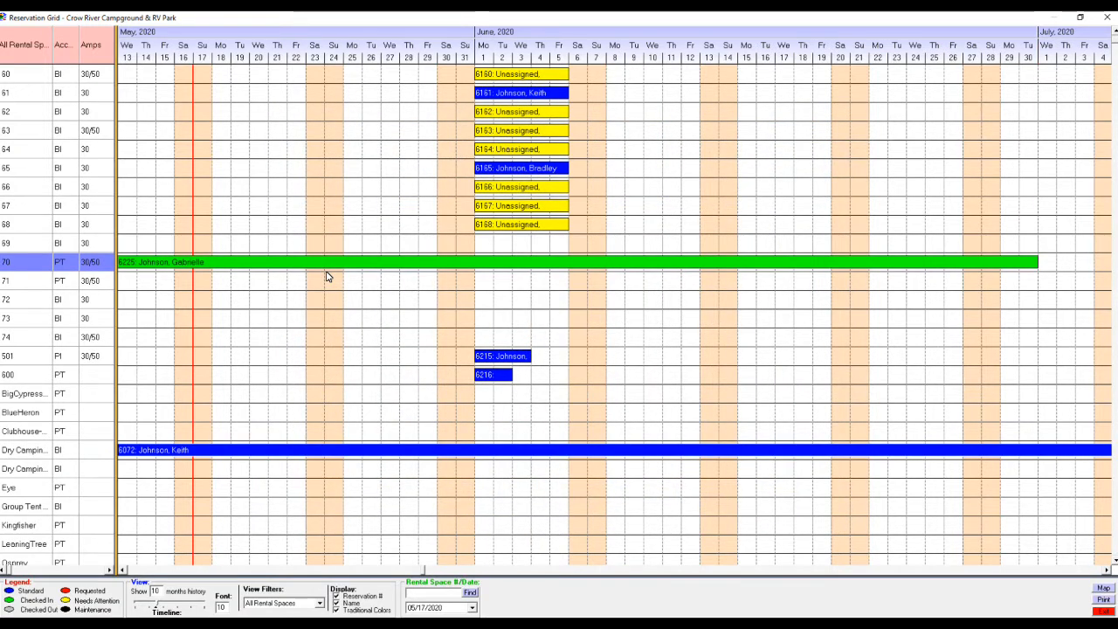
# Step: Look up the returning guest by last name in Guest History and start a new reservation for them
pyautogui.press('Escape')
pyautogui.press('n')
pyautogui.press('r')
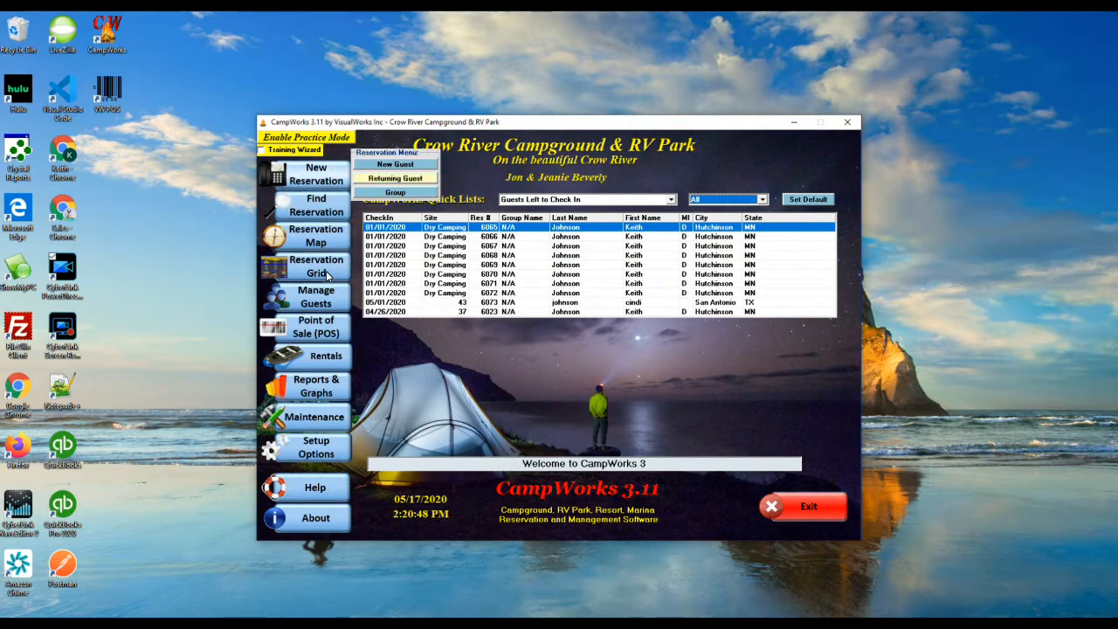
pyautogui.write('johnson')
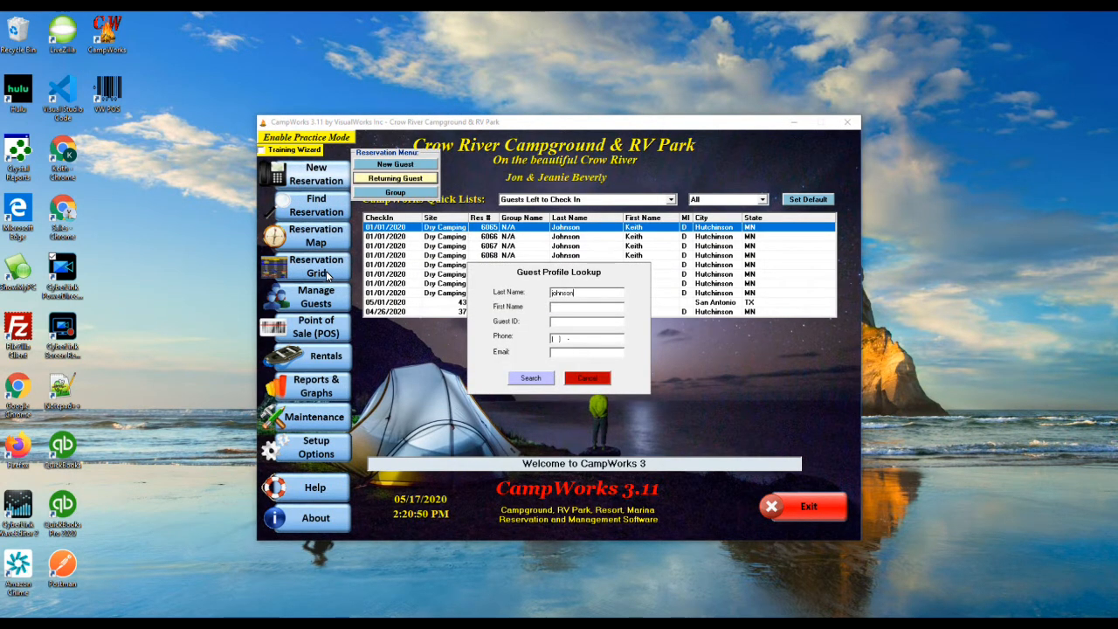
pyautogui.press('Return')
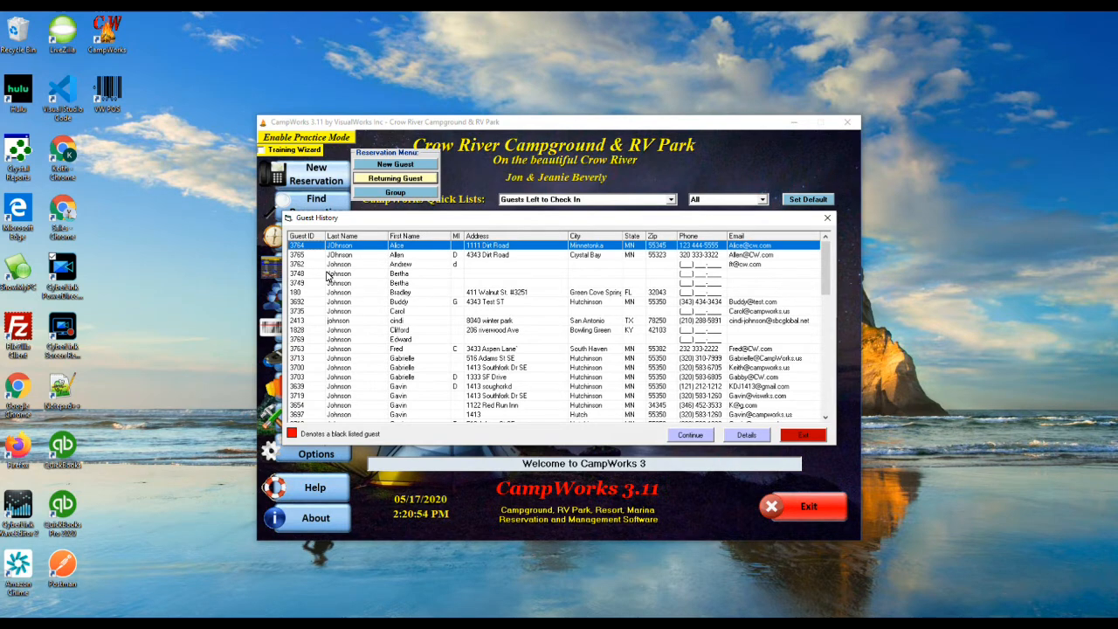
pyautogui.press('c')
pyautogui.press('Return')
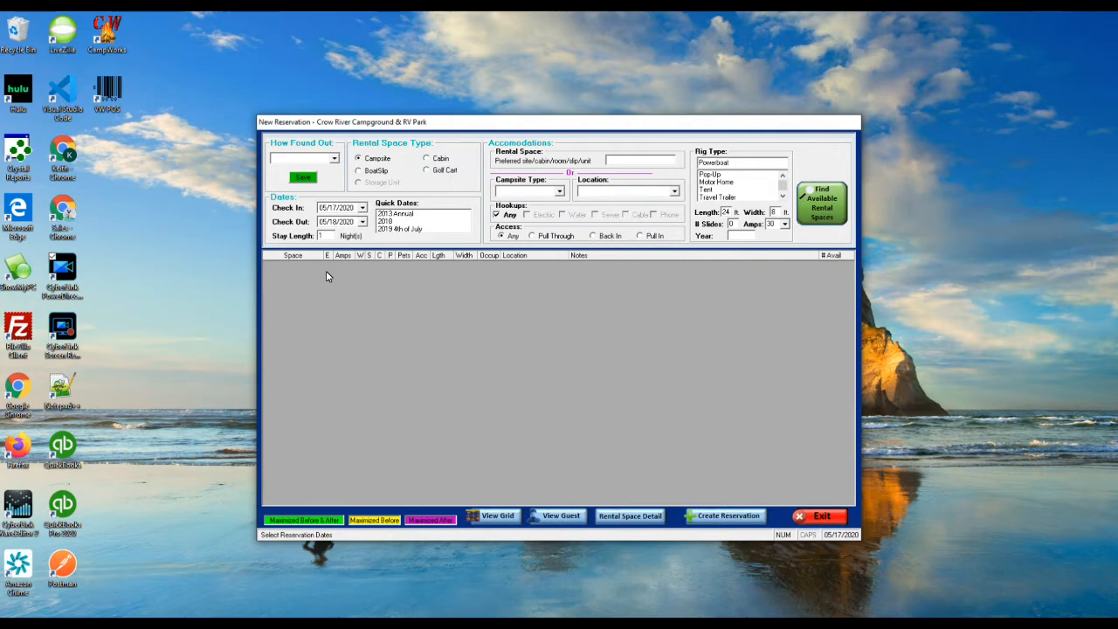
# Step: Book campsite 71 from 05/17/2020 to 07/01/2020, accepting the space conflict warning
pyautogui.press('F4')
pyautogui.press('pagedown')
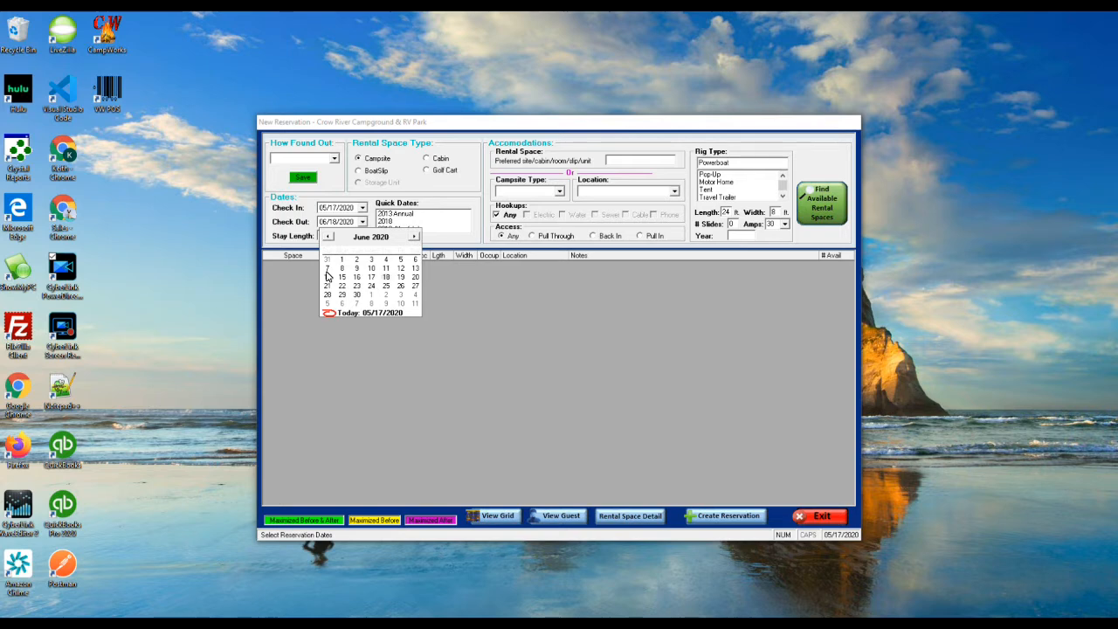
pyautogui.click(371, 295)
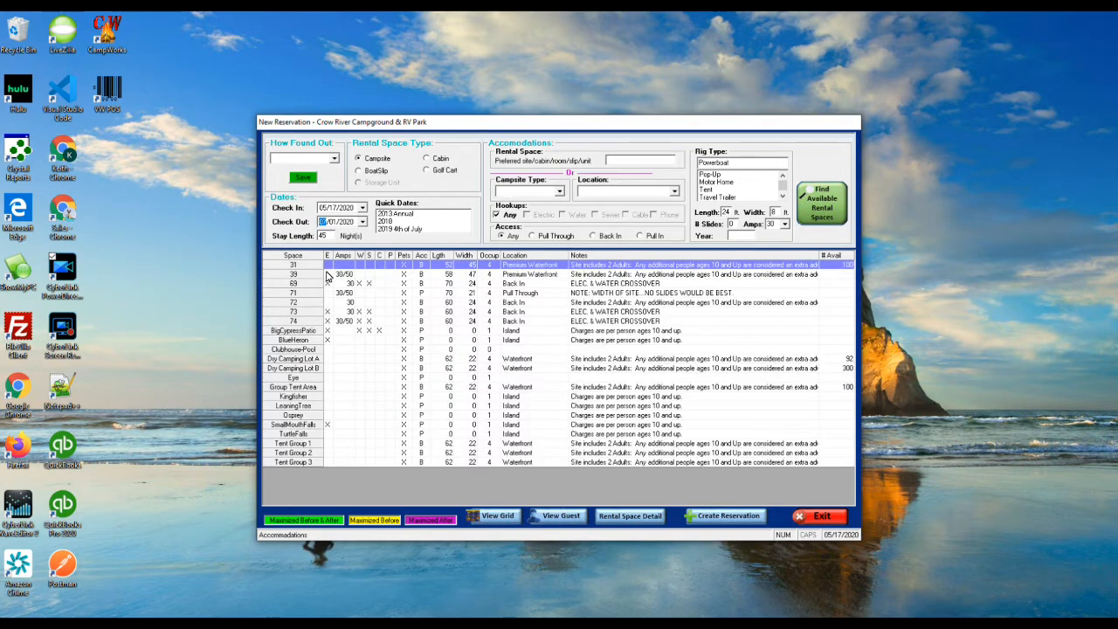
pyautogui.click(576, 293)
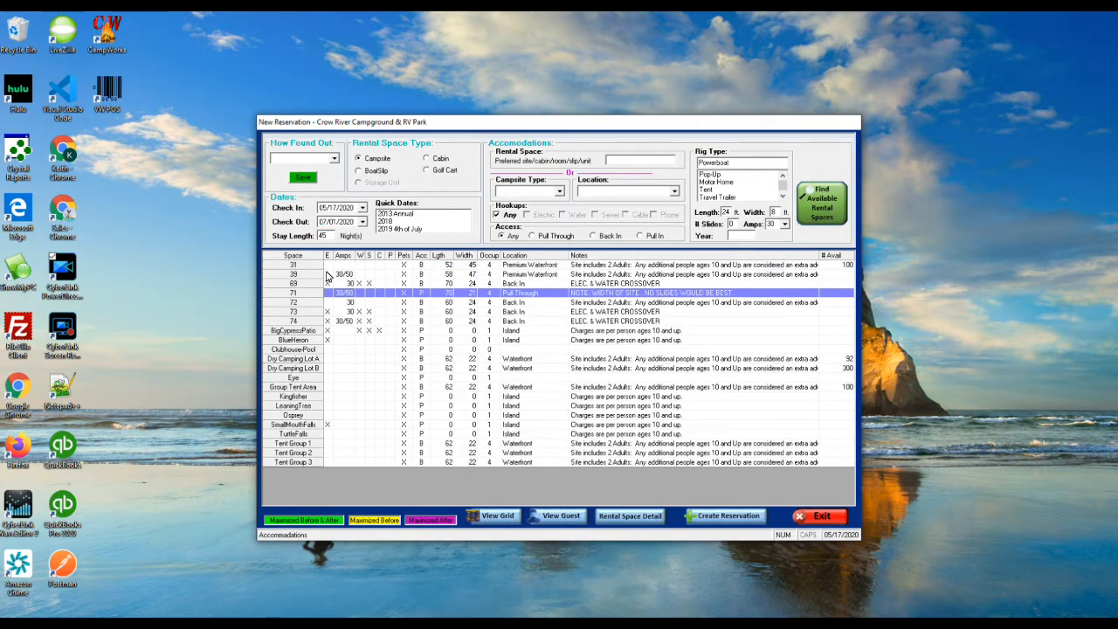
pyautogui.click(727, 516)
pyautogui.click(600, 361)
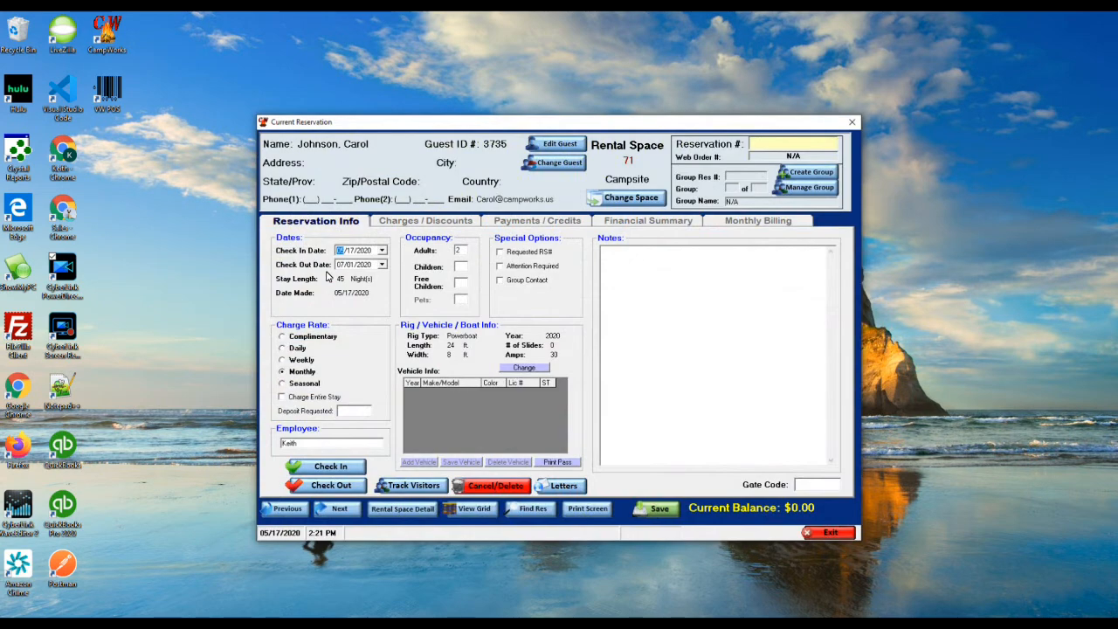
# Step: Save reservation 6226, billing the partial first month at the pro-rated rate for a $238.15 balance
pyautogui.click(656, 509)
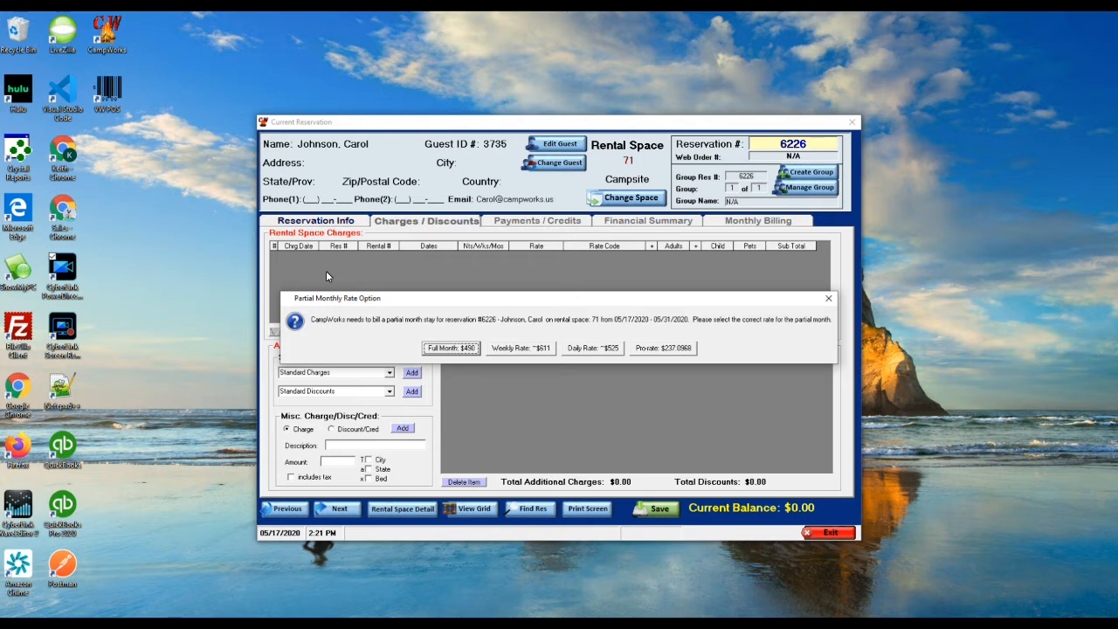
pyautogui.press('Tab')
pyautogui.press('Tab')
pyautogui.press('Tab')
pyautogui.press('Return')
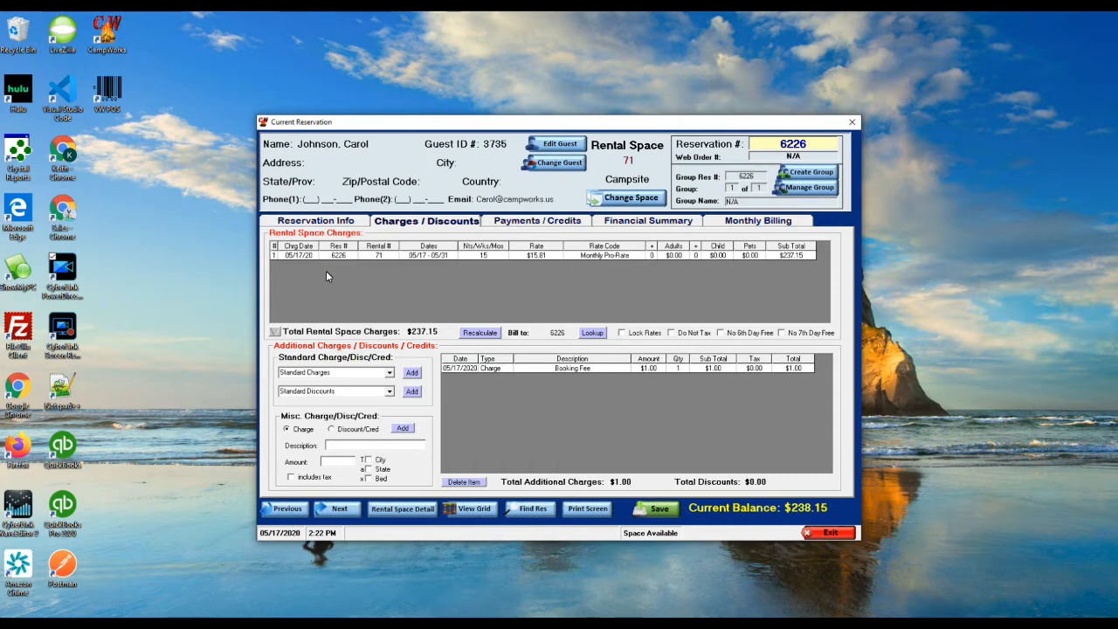
pyautogui.press('Right')
# Step: Record a $238.15 cash payment for the full balance on reservation 6226
pyautogui.click(451, 485)
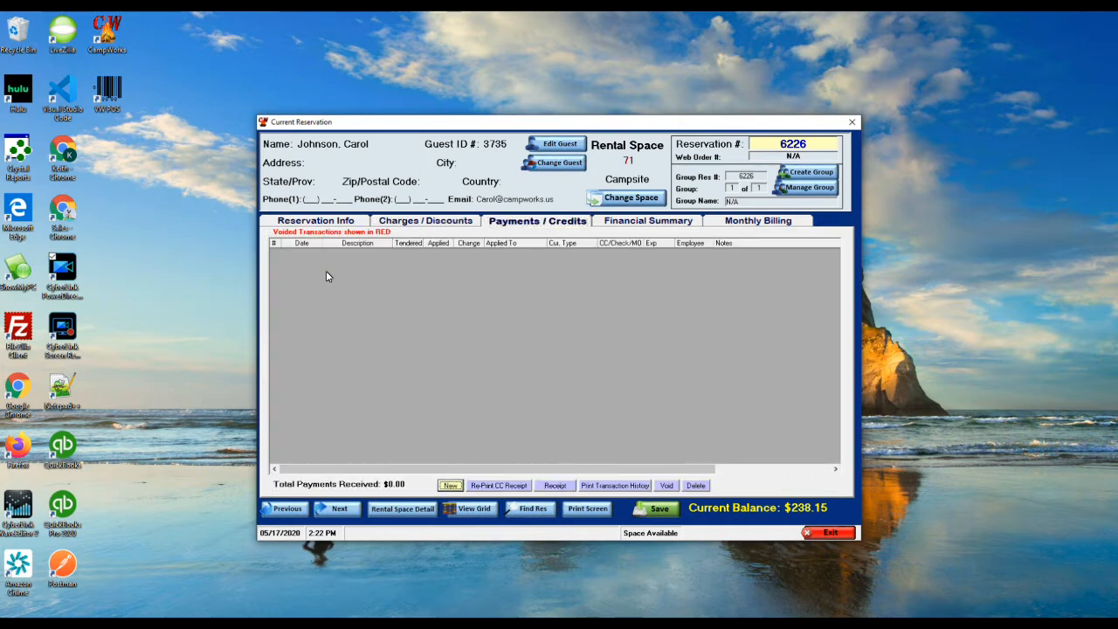
pyautogui.doubleClick(508, 344)
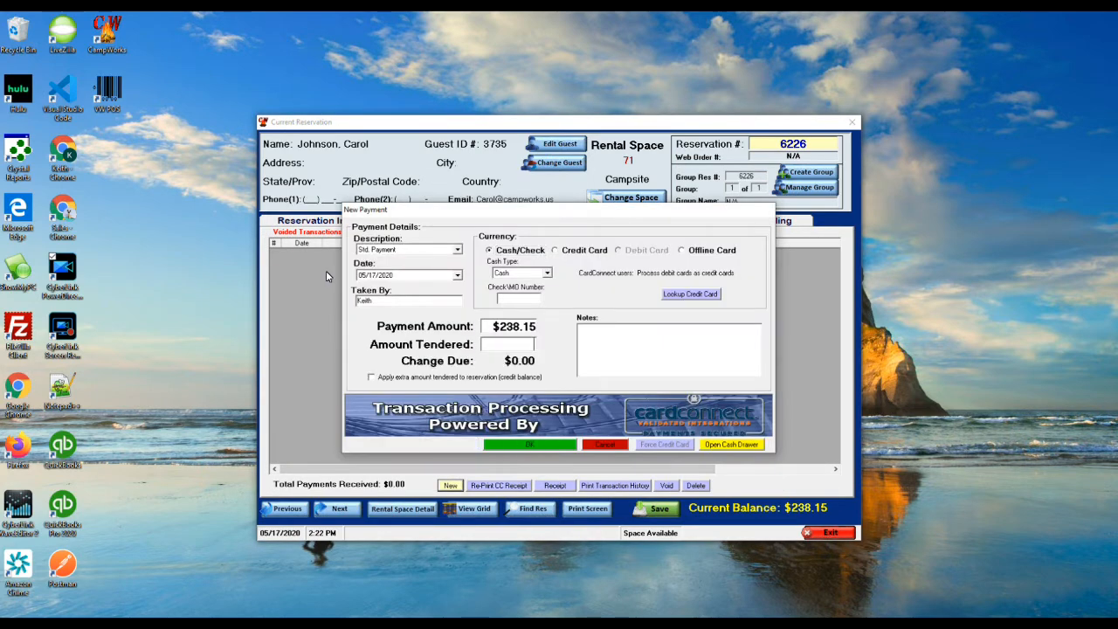
pyautogui.click(530, 445)
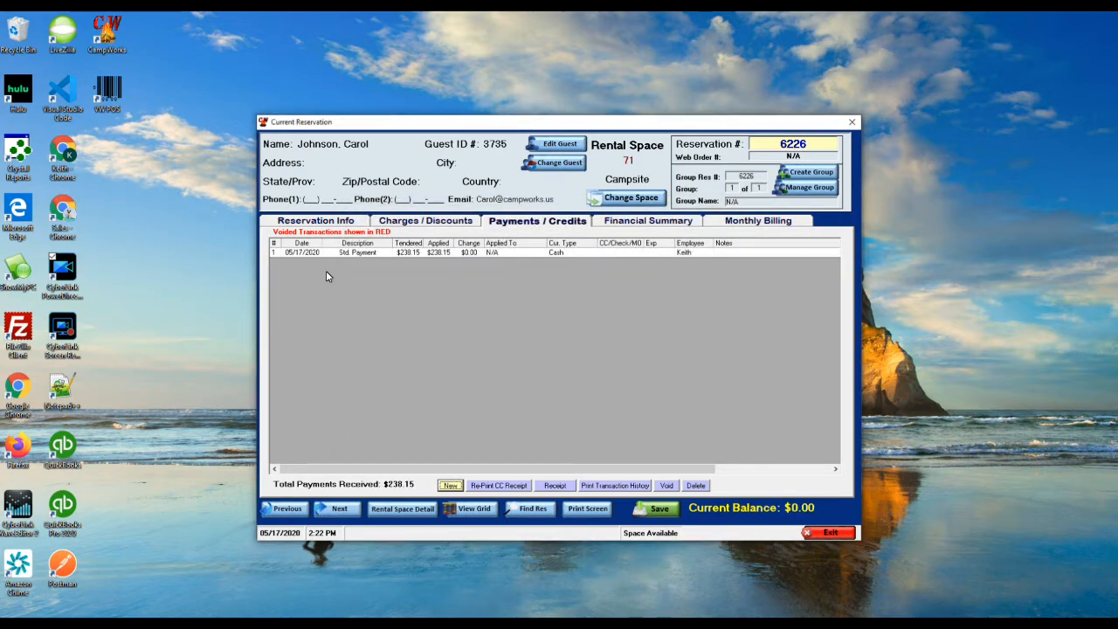
# Step: Check the guest in without a receipt and show the reservation's Monthly Billing details
pyautogui.click(315, 221)
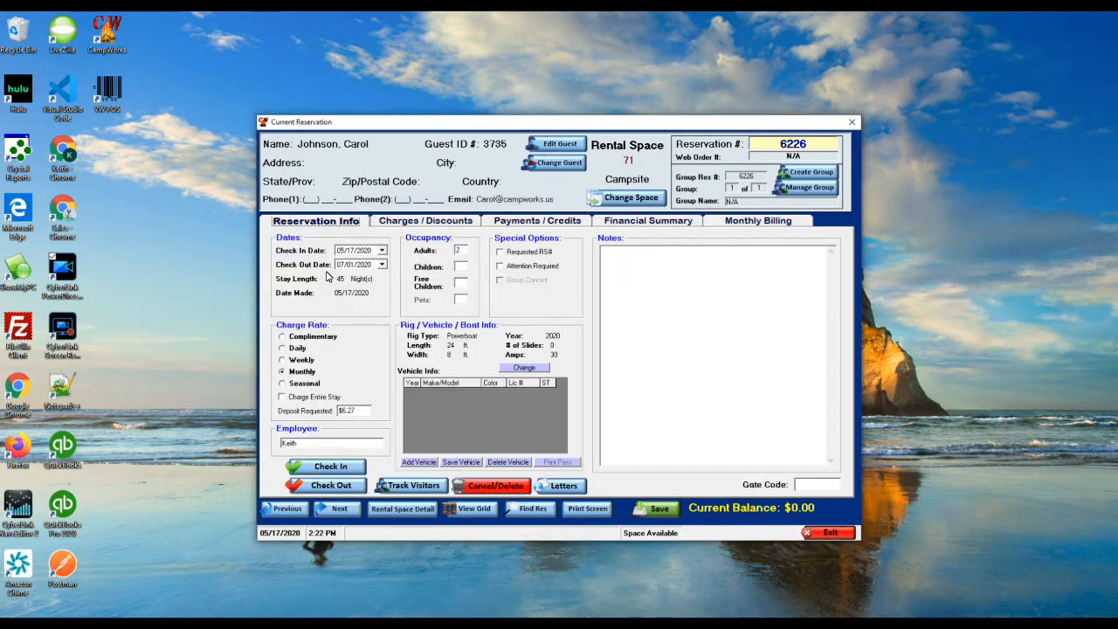
pyautogui.click(330, 465)
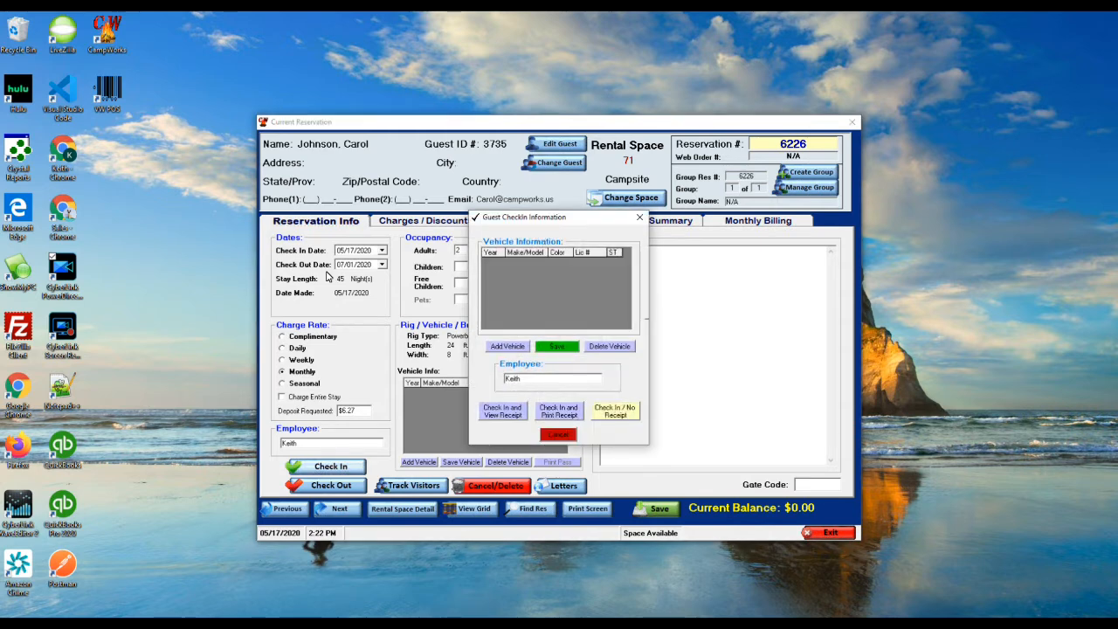
pyautogui.click(615, 411)
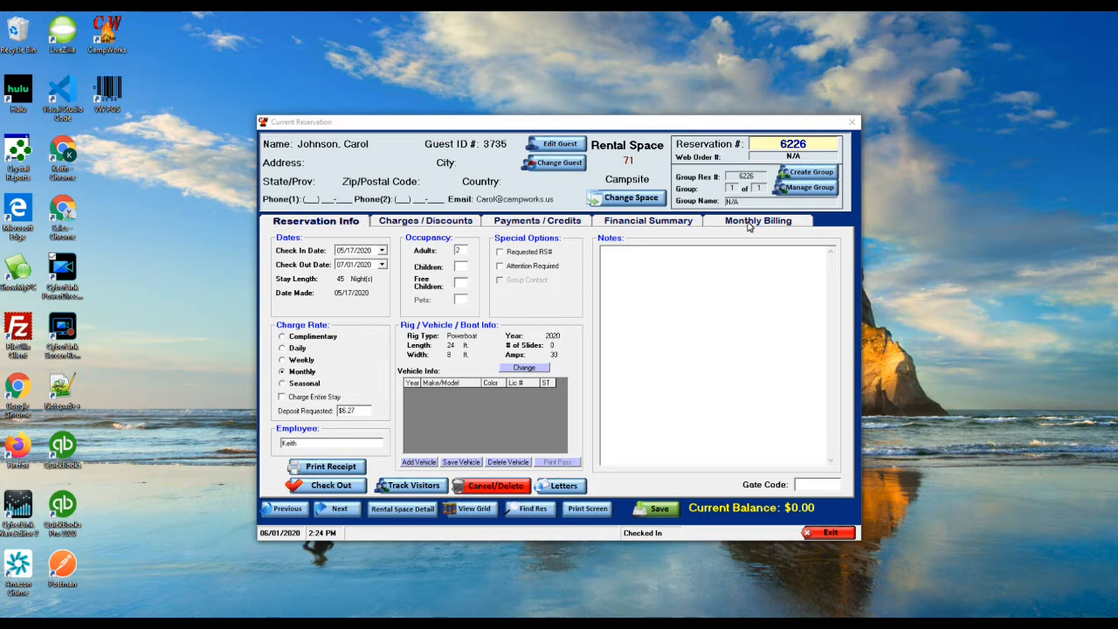
pyautogui.click(748, 224)
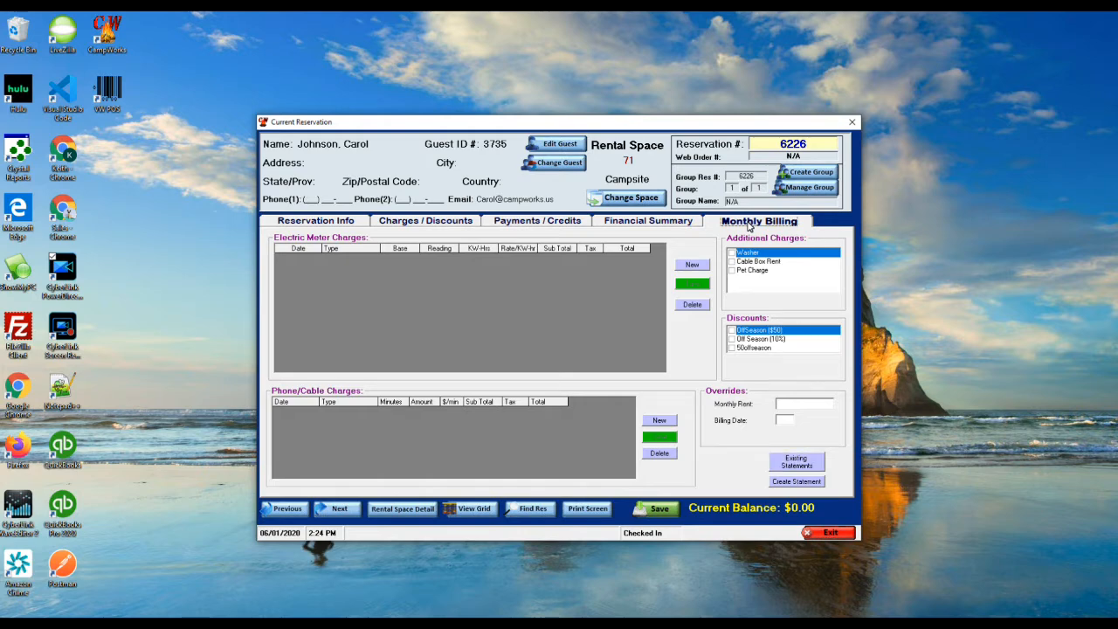
# Step: Create the June 1 statement for site 71, showing $490.00 June rent due, and close the preview
pyautogui.press('Return')
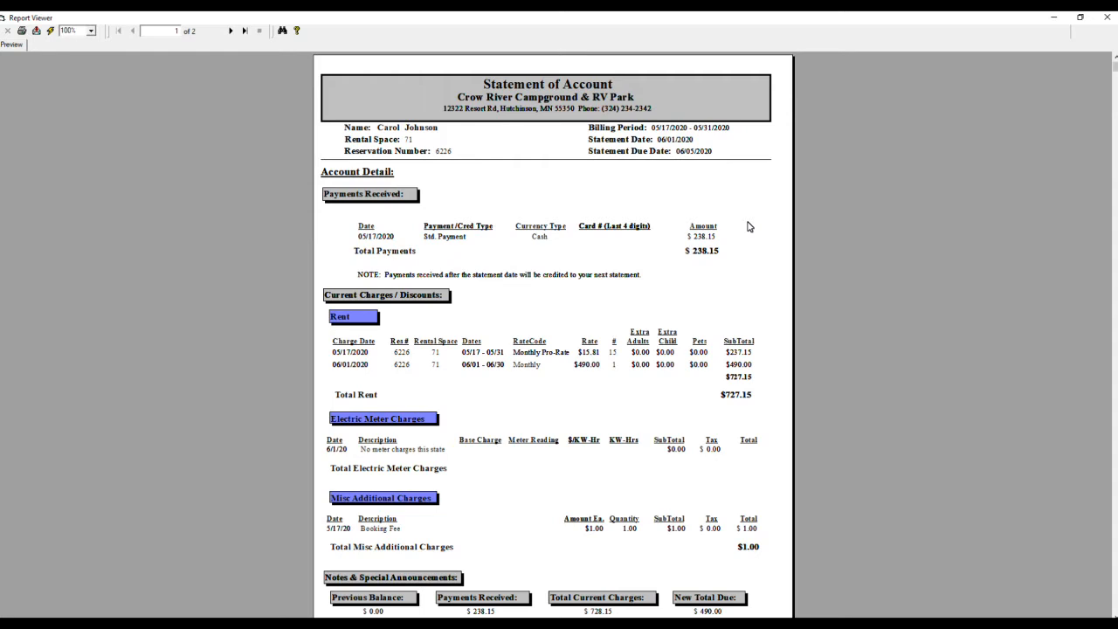
pyautogui.scroll(-2, 748, 227)
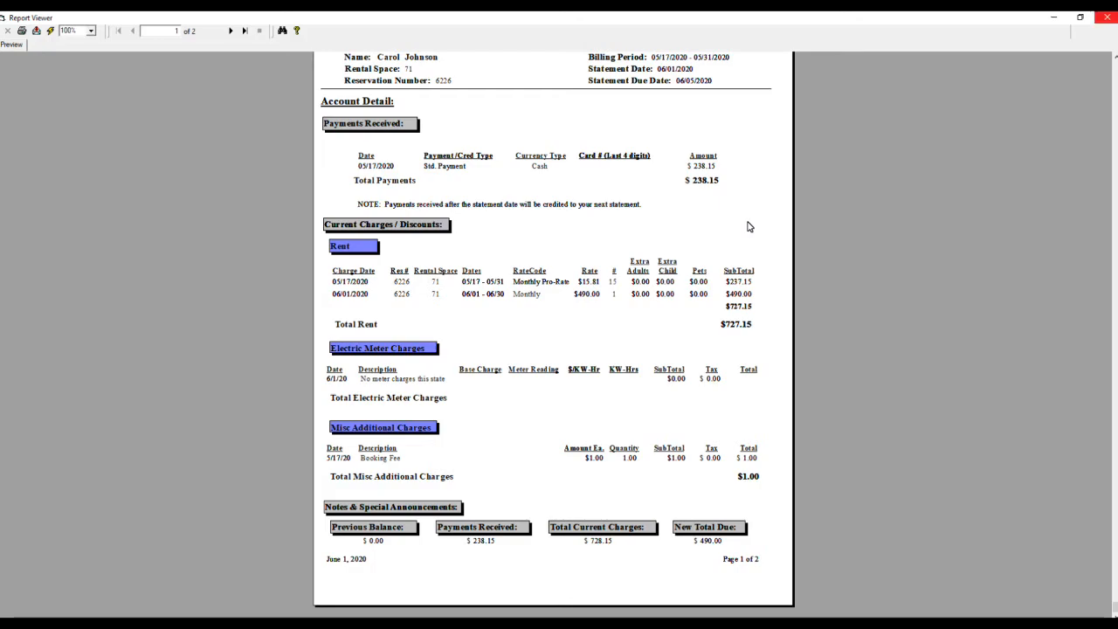
pyautogui.click(1108, 18)
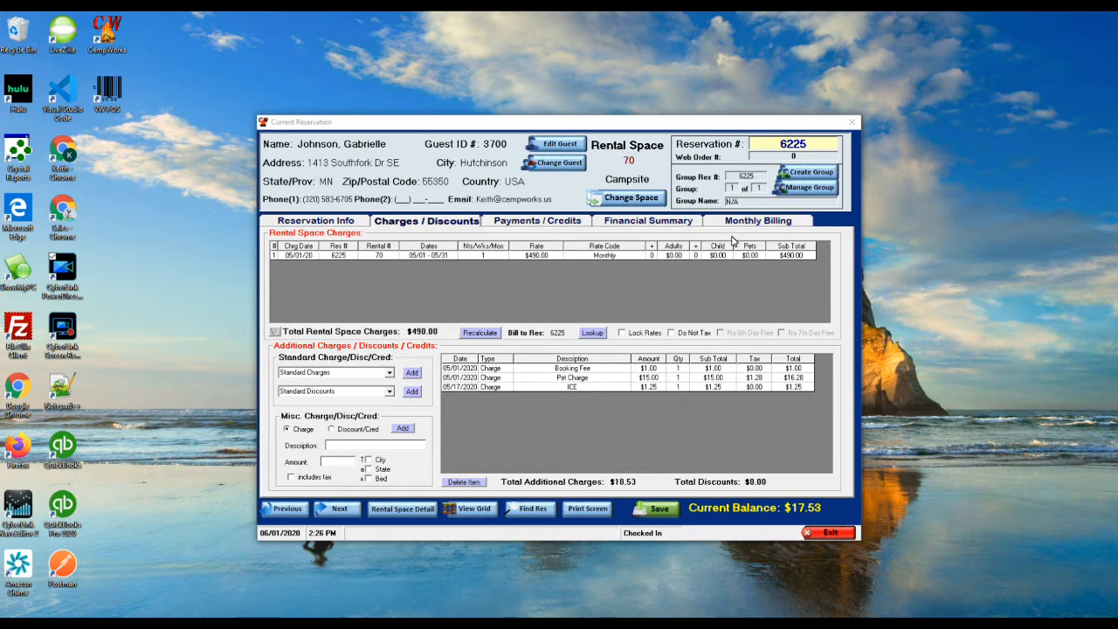
# Step: Show reservation 6225's Monthly Billing tab, with Pet Charge as its monthly additional charge
pyautogui.click(747, 226)
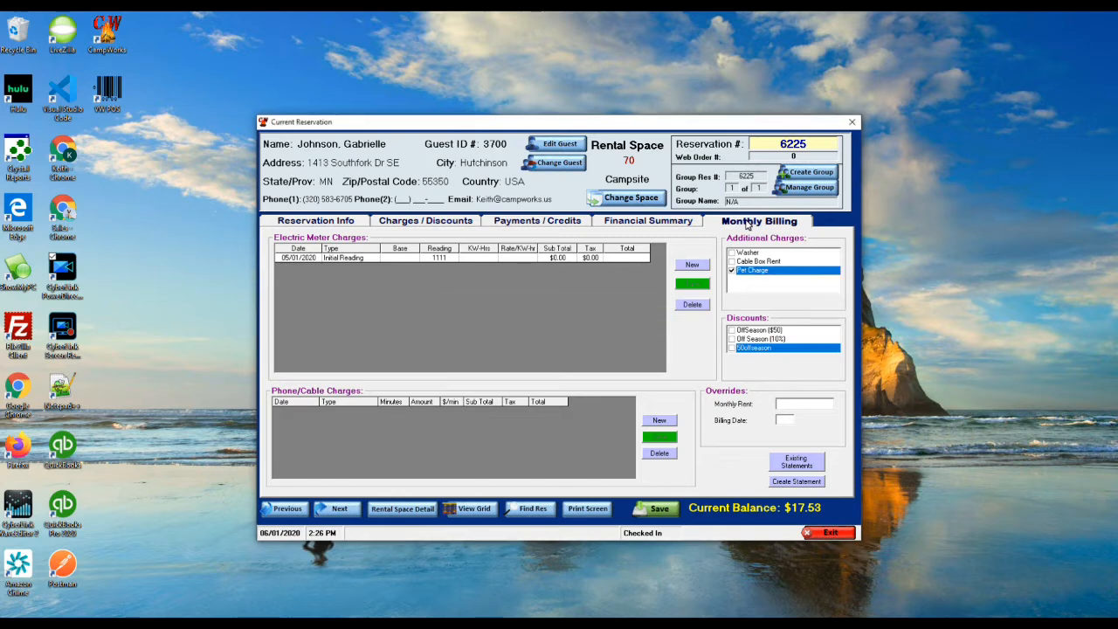
# Step: Enter a 1234 electric meter reading for site 70 and create its statement with $15.99 electric charges
pyautogui.click(692, 265)
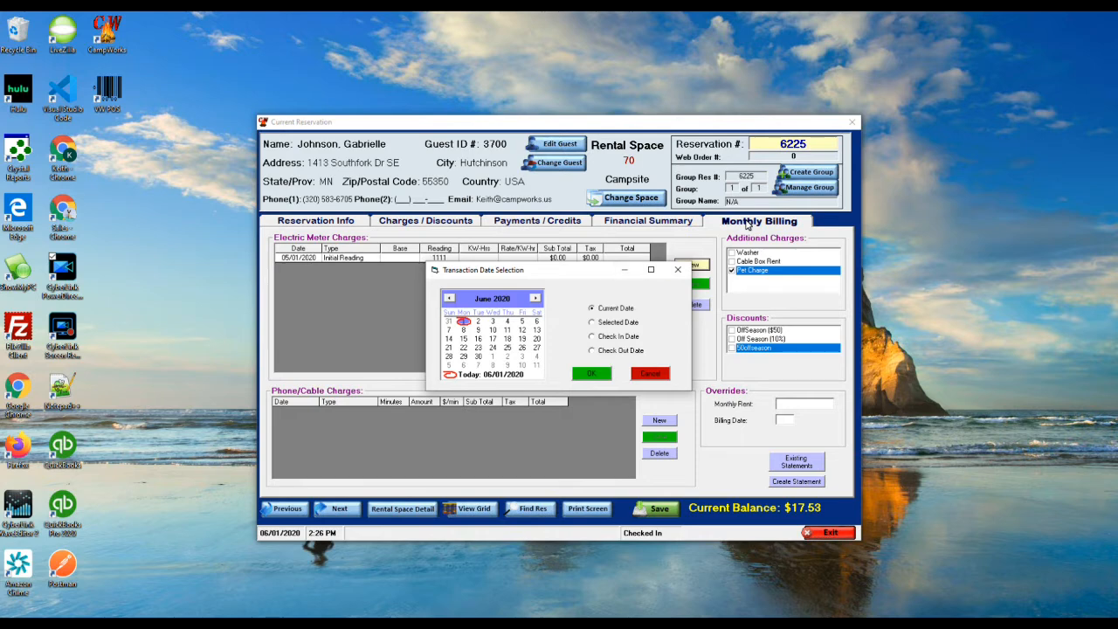
pyautogui.click(591, 373)
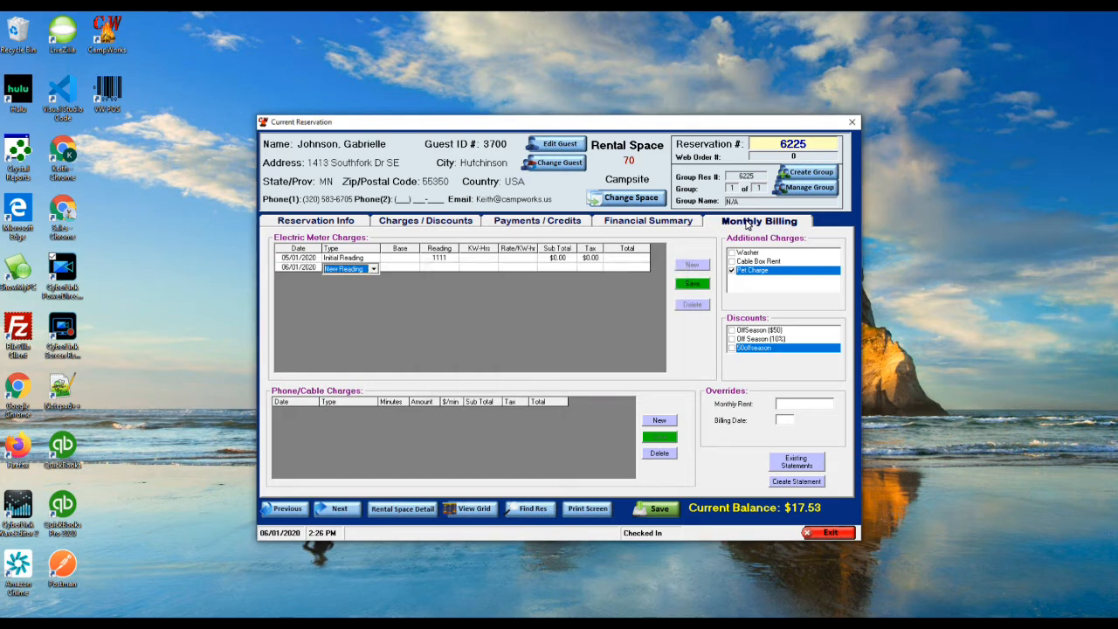
pyautogui.click(439, 267)
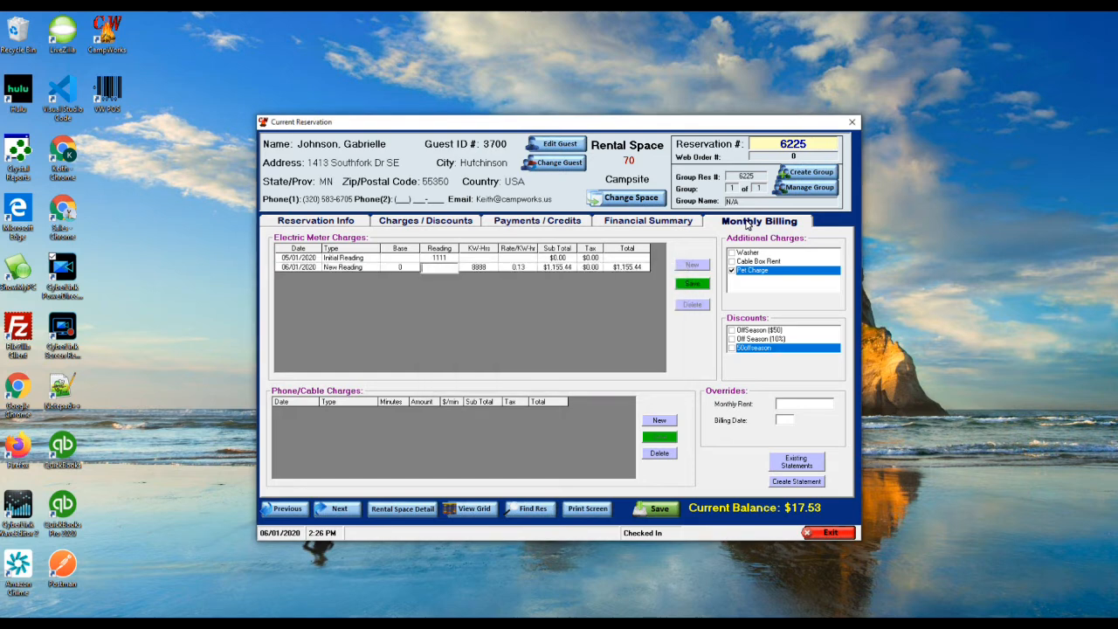
pyautogui.write('1234')
pyautogui.press('Tab')
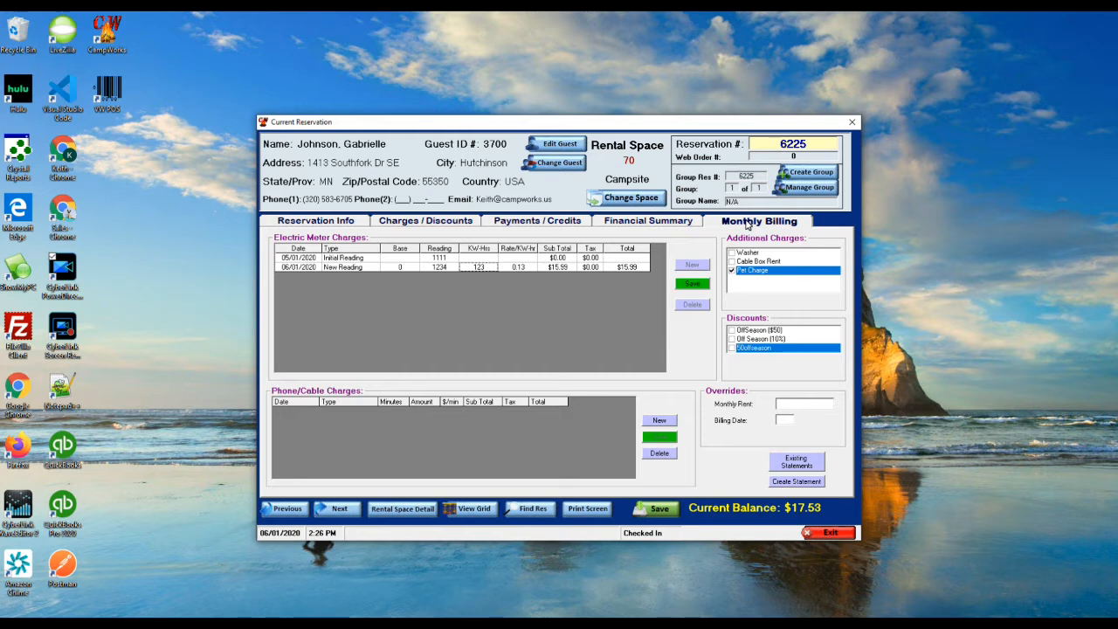
pyautogui.press('Return')
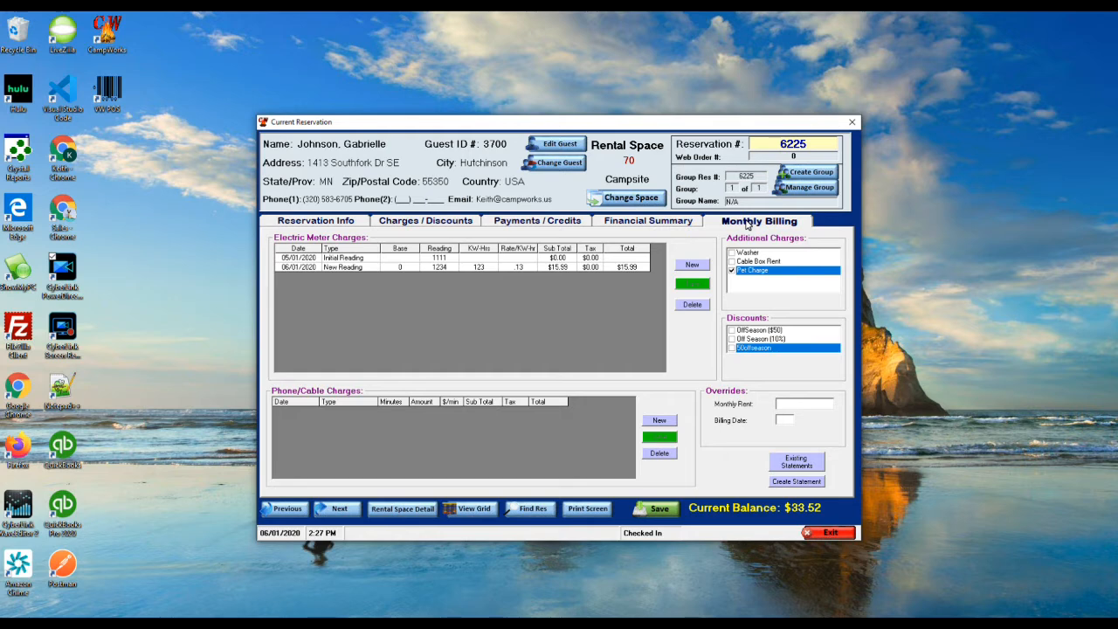
pyautogui.click(797, 481)
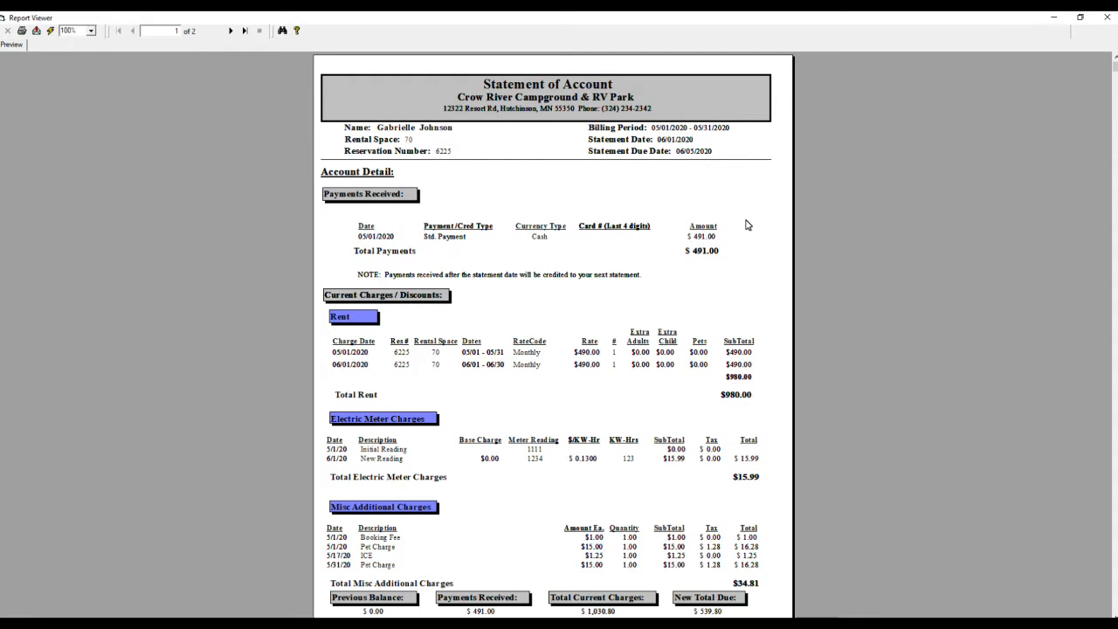
# Step: Review the site 70 statement showing $539.80 due, then close the preview
pyautogui.scroll(-1, 746, 226)
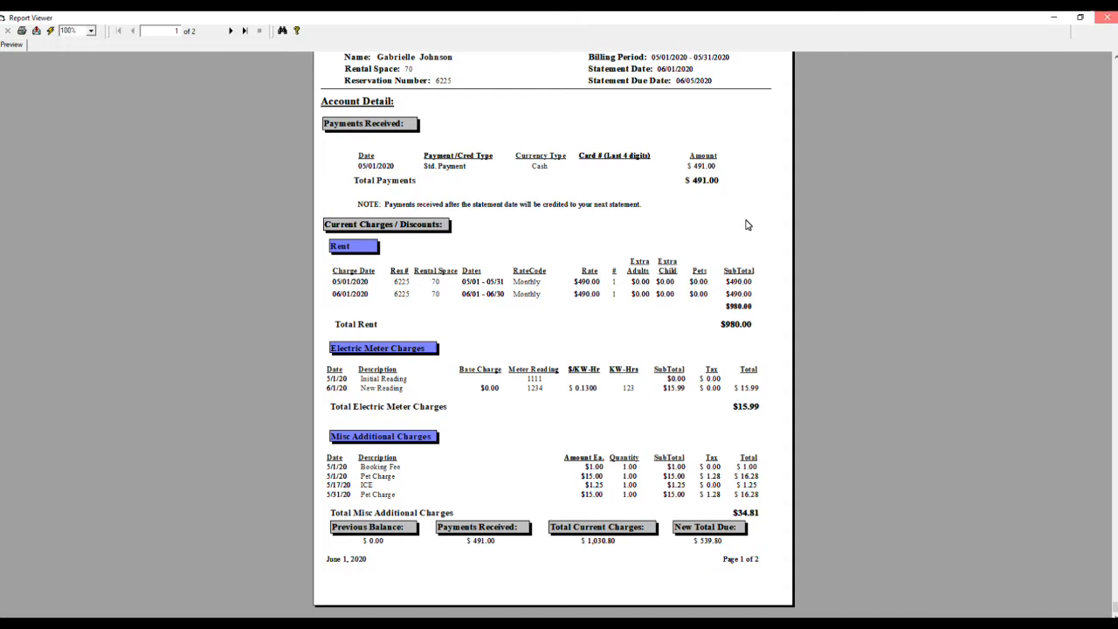
pyautogui.click(1107, 18)
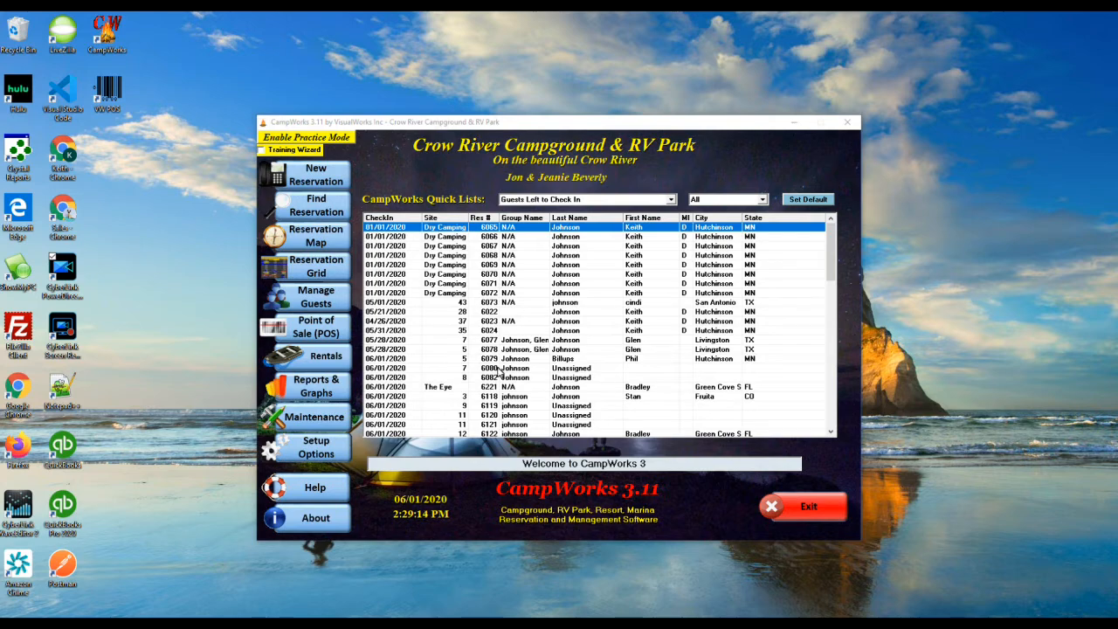
# Step: Open the monthly statements list and switch its list type to Meter Entry to list sites 70 and 71
pyautogui.moveTo(316, 421)
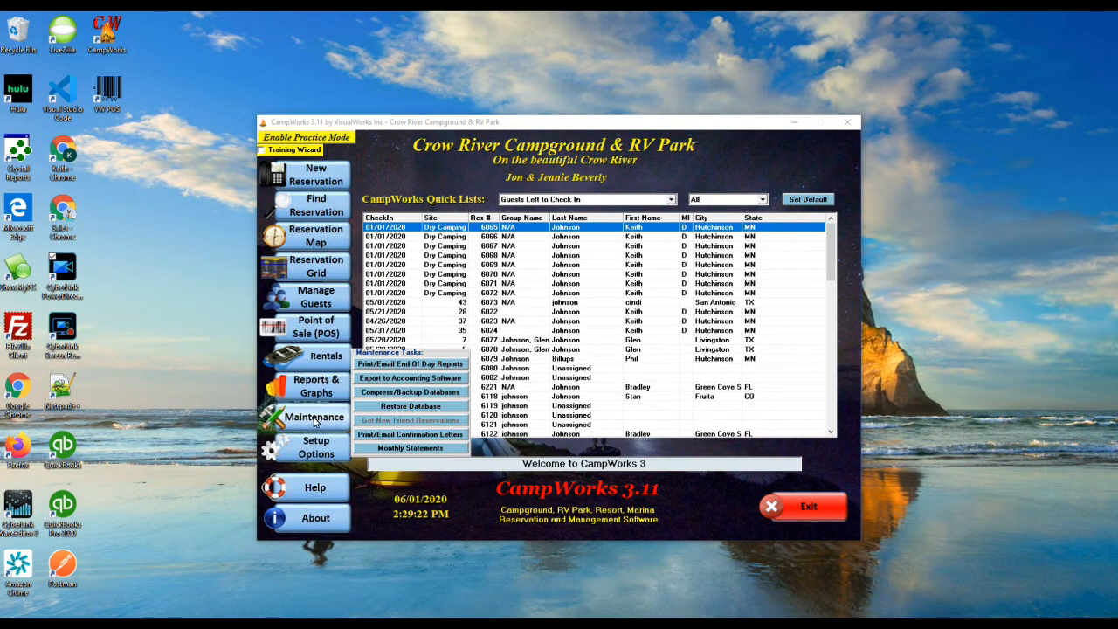
pyautogui.click(409, 448)
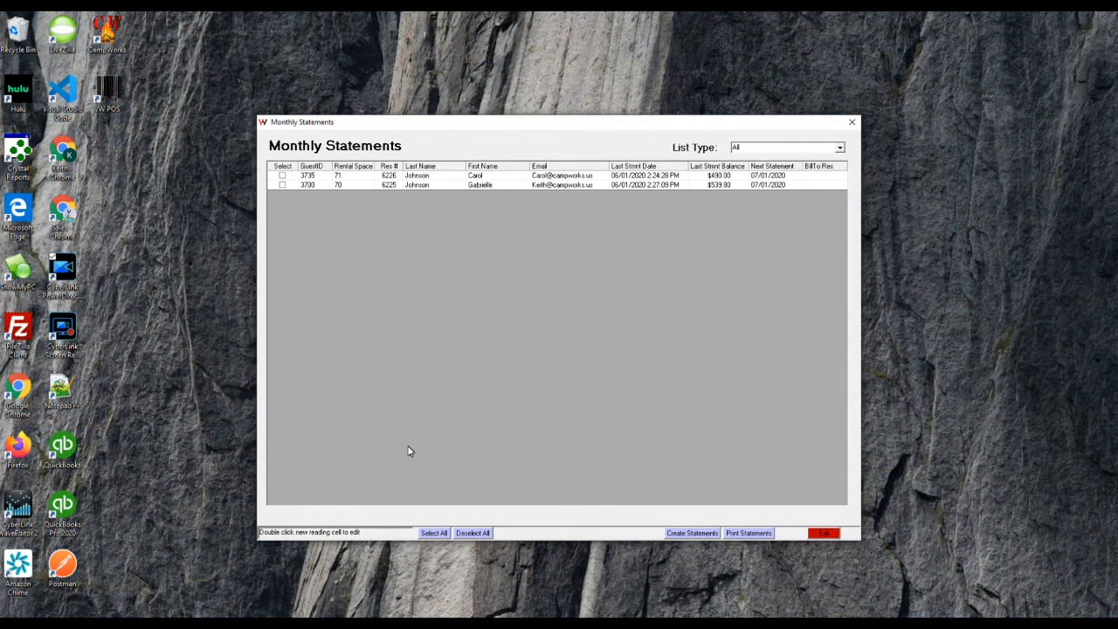
pyautogui.hotkey('alt', 'Down')
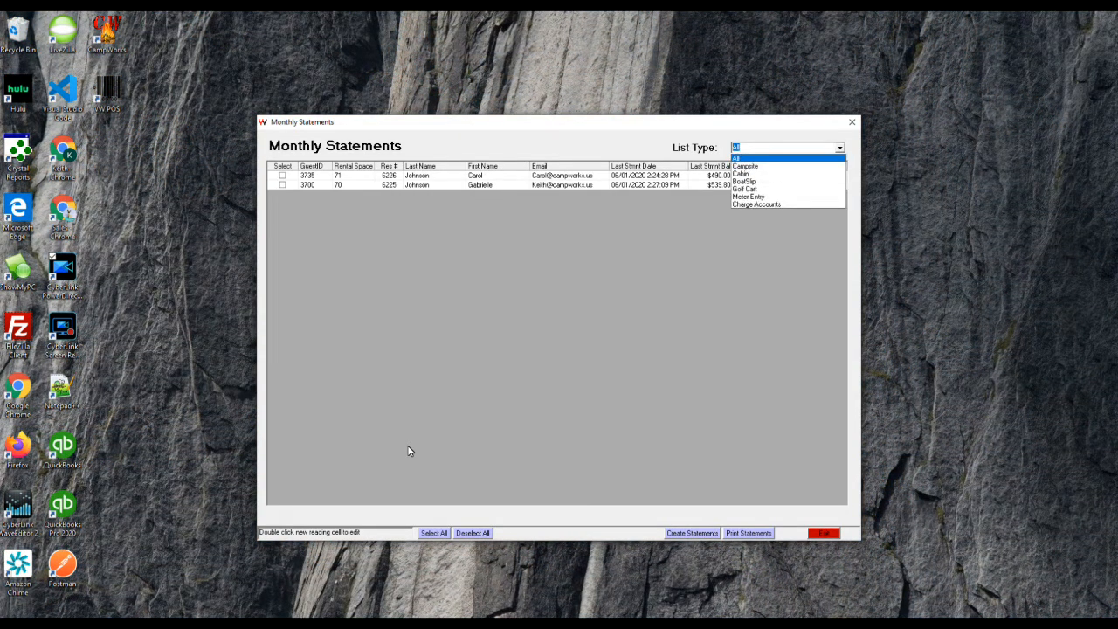
pyautogui.press('Down')
pyautogui.press('Down')
pyautogui.press('Down')
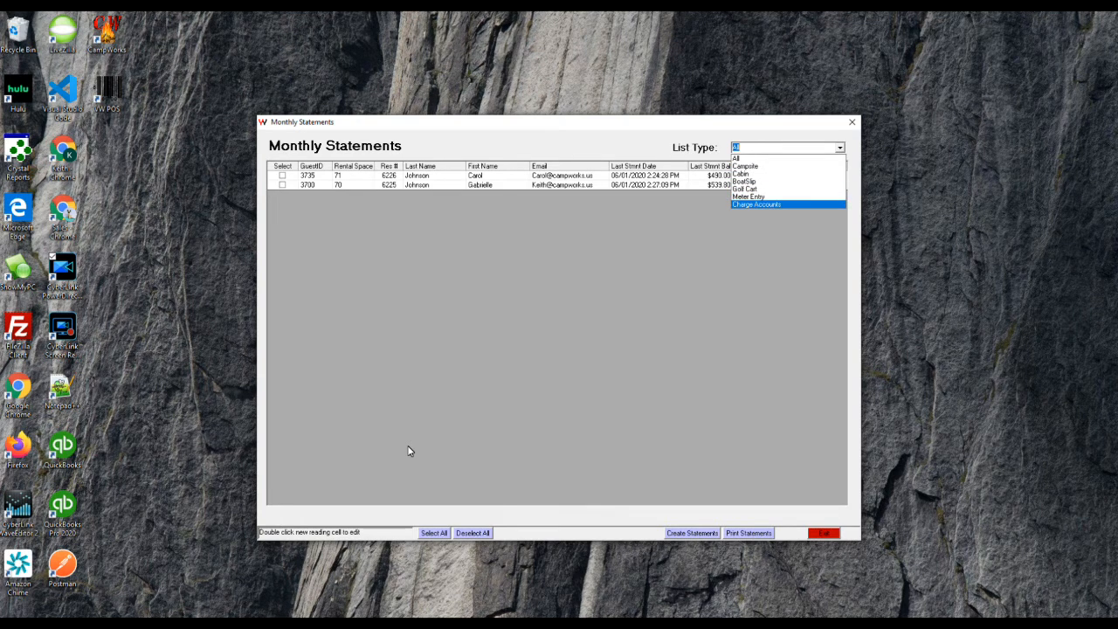
pyautogui.press('Up')
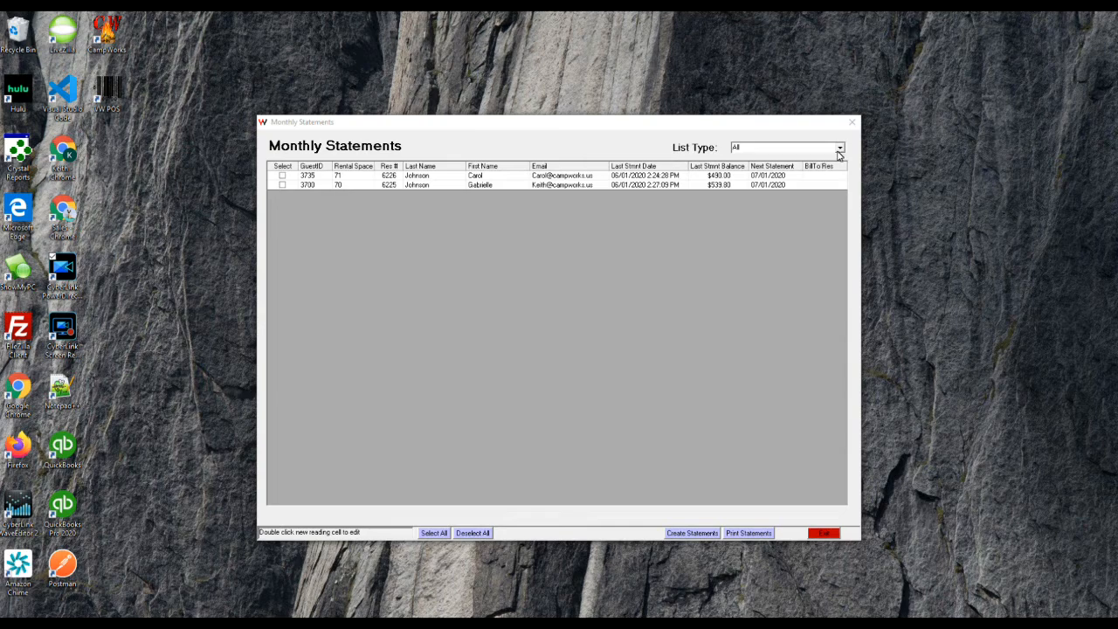
pyautogui.click(838, 151)
pyautogui.press('Down')
pyautogui.press('Down')
pyautogui.press('Down')
pyautogui.press('Down')
pyautogui.press('Down')
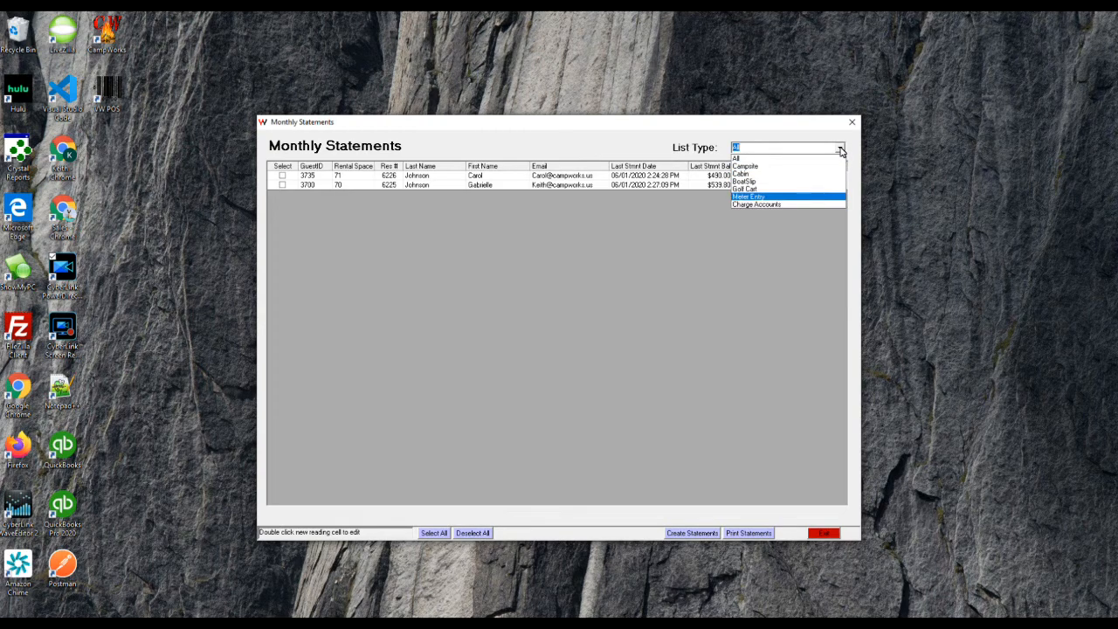
pyautogui.press('Return')
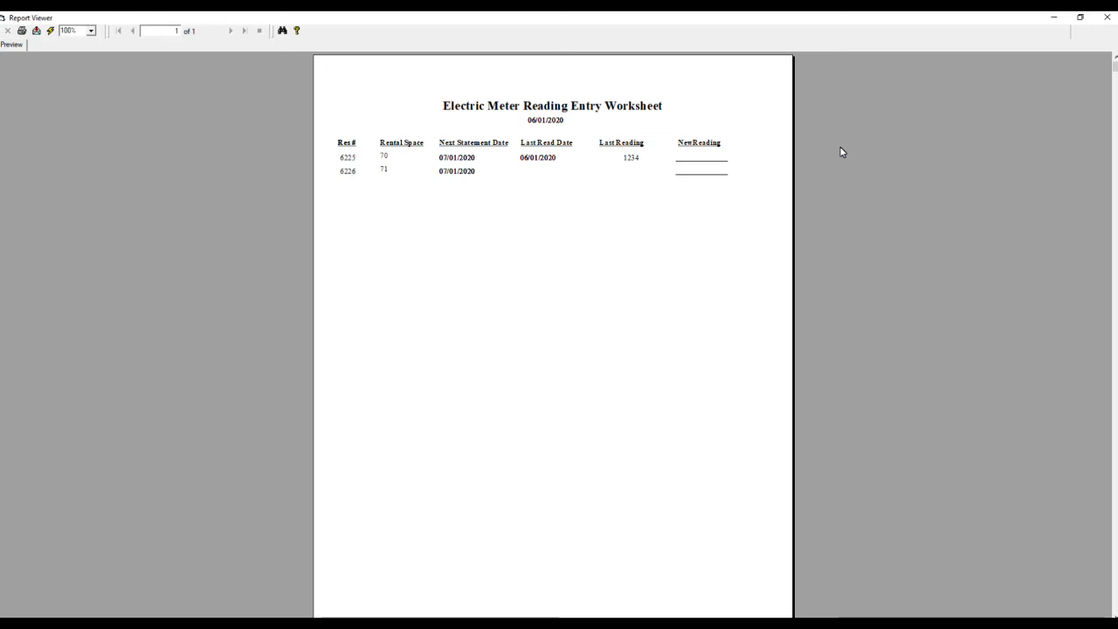
# Step: Close the worksheet preview and enter a trial meter reading of 2323 for space 70
pyautogui.click(1106, 18)
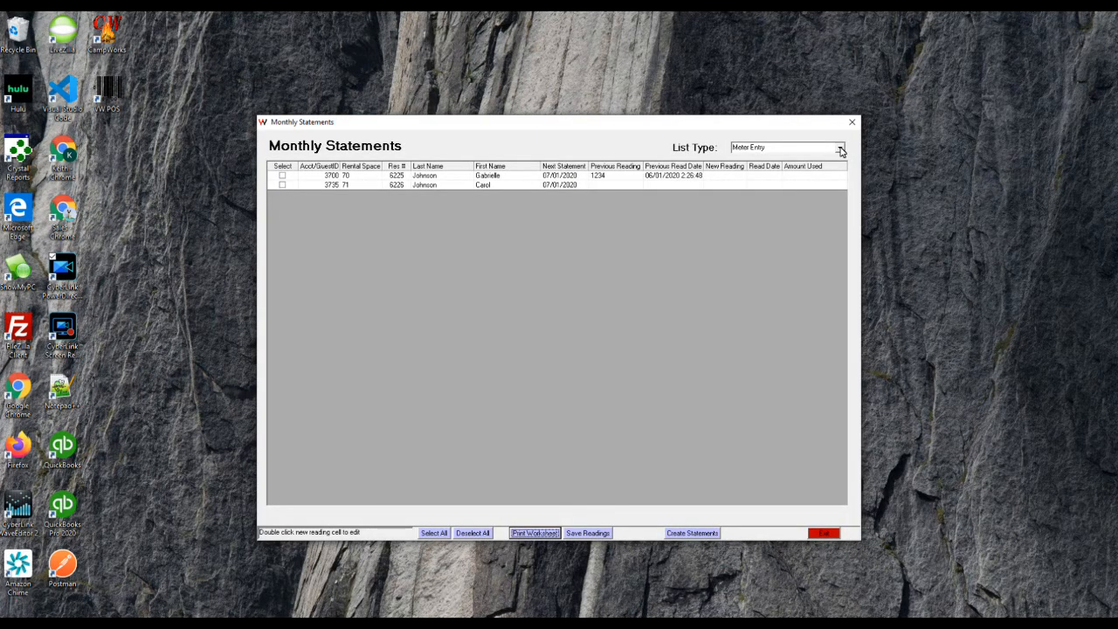
pyautogui.doubleClick(725, 176)
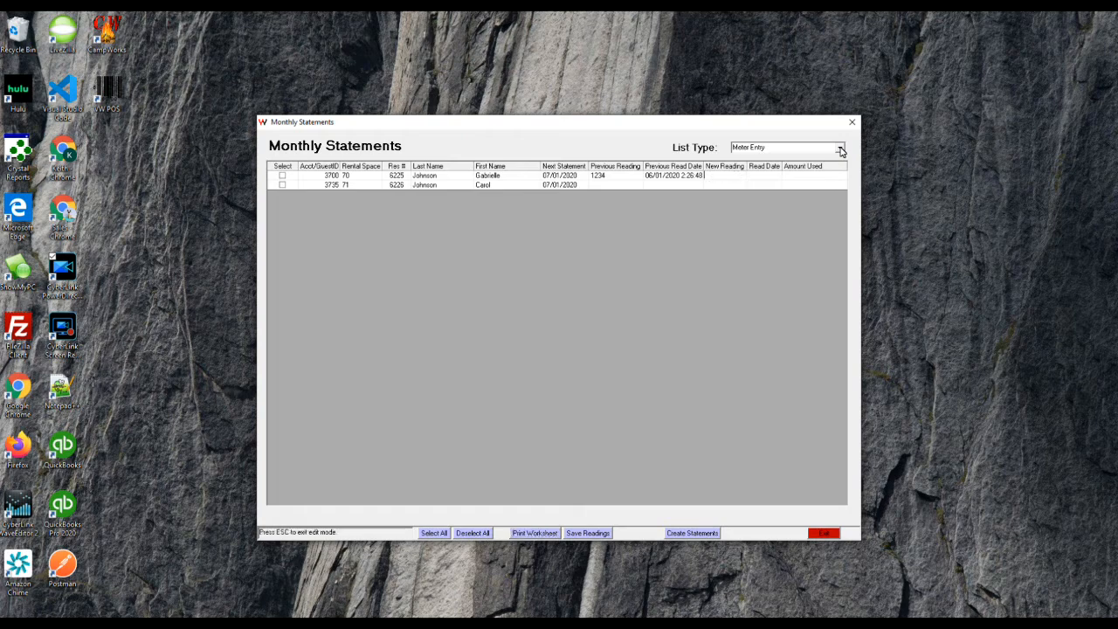
pyautogui.write('2323')
pyautogui.press('Return')
# Step: Clear the trial readings typed for spaces 71 and 70 again
pyautogui.write('32233')
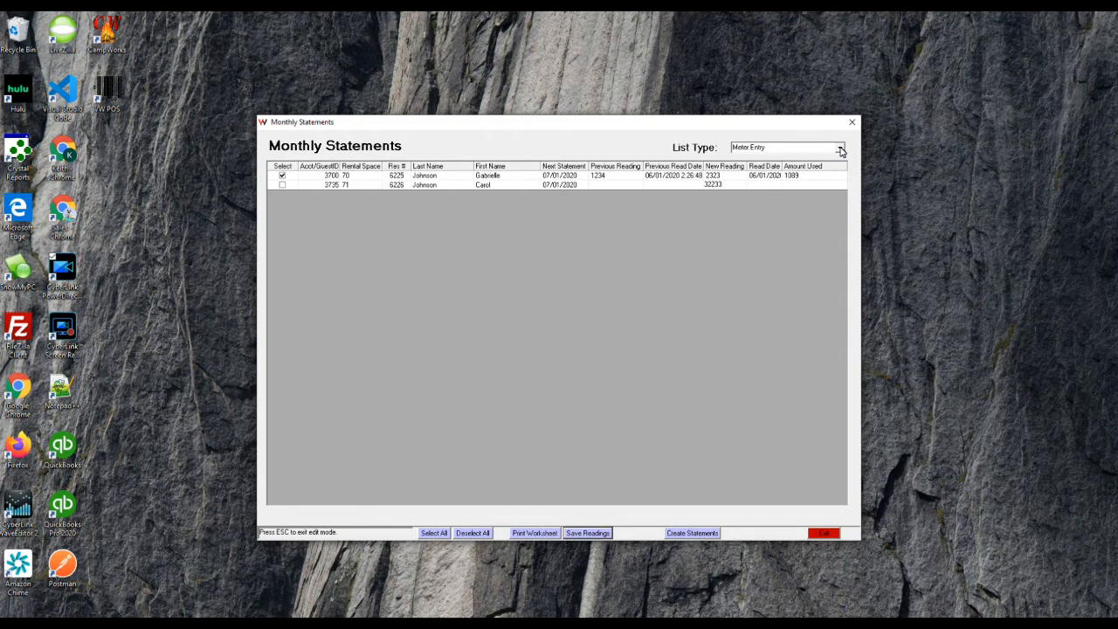
pyautogui.press('BackSpace')
pyautogui.press('BackSpace')
pyautogui.press('BackSpace')
pyautogui.press('BackSpace')
pyautogui.press('BackSpace')
pyautogui.press('Escape')
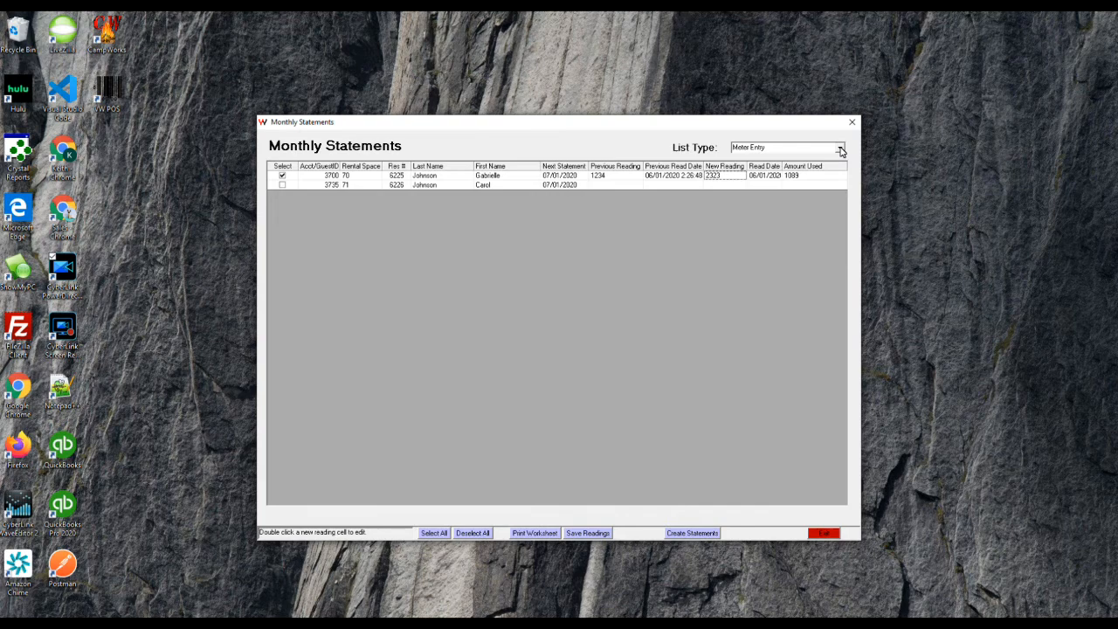
pyautogui.press('Return')
pyautogui.press('BackSpace')
pyautogui.press('BackSpace')
pyautogui.press('BackSpace')
pyautogui.press('BackSpace')
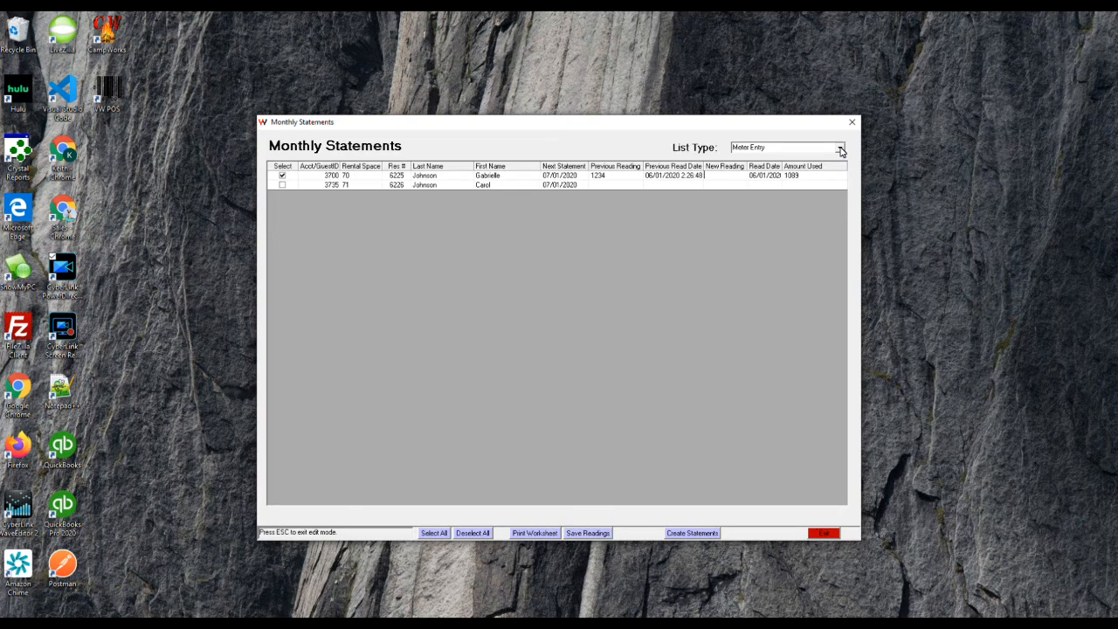
pyautogui.click(841, 150)
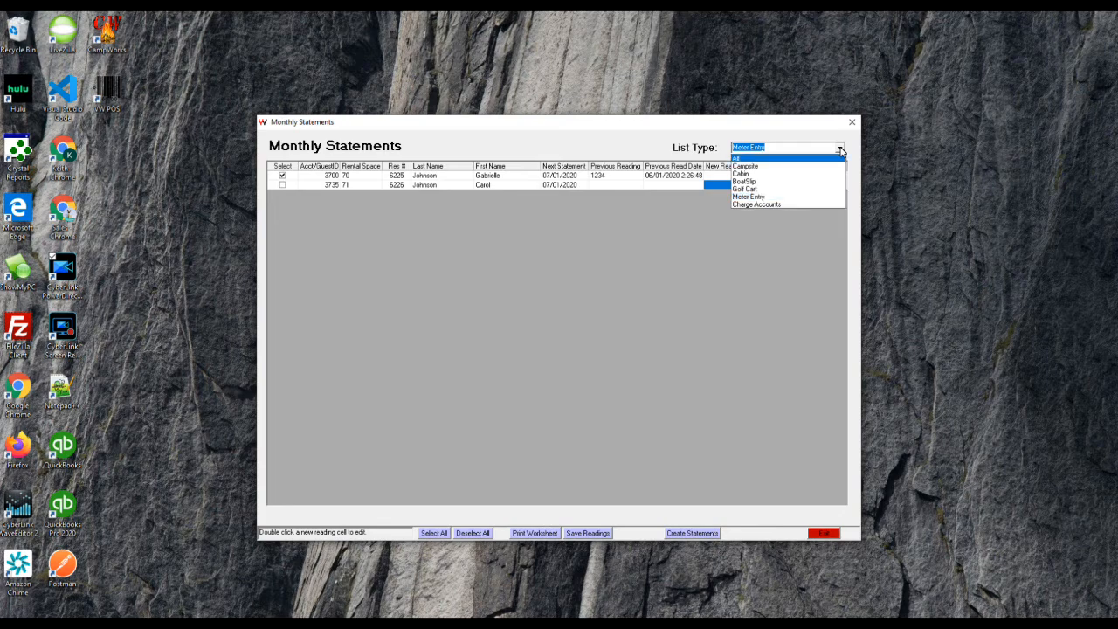
# Step: List all statements and review space 71's guest profile and reservation charges and billing details
pyautogui.click(841, 157)
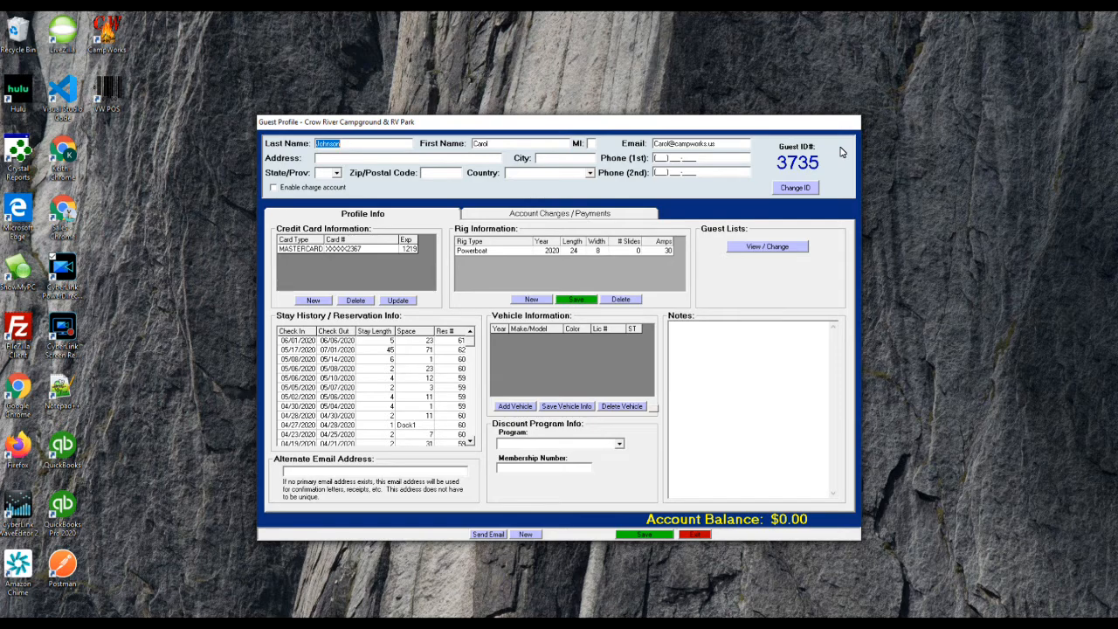
pyautogui.press('Escape')
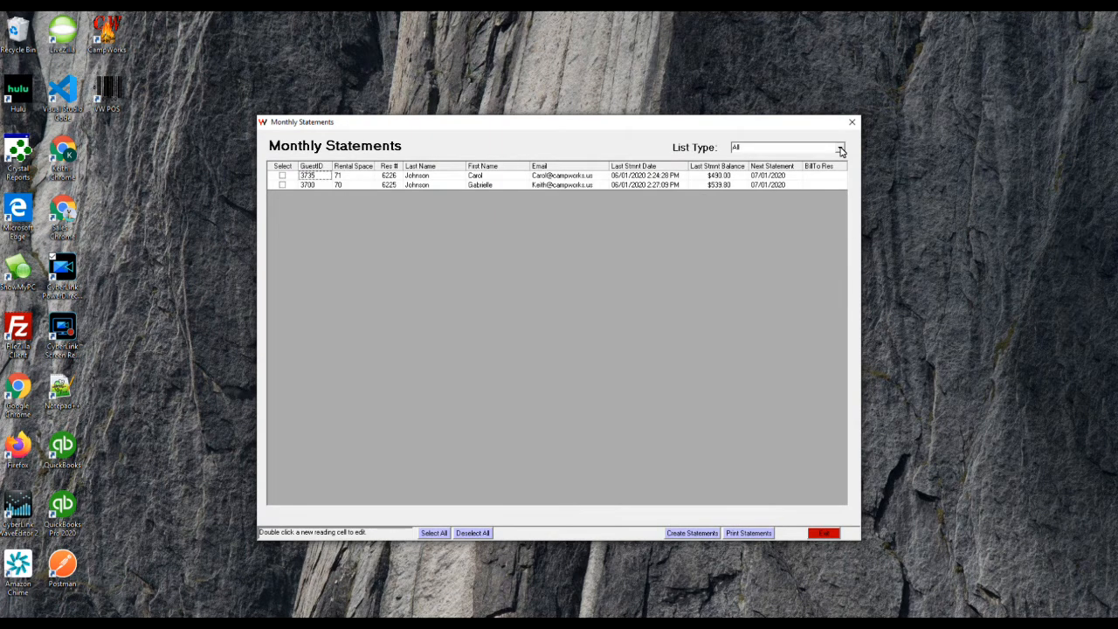
pyautogui.press('Right')
pyautogui.press('Return')
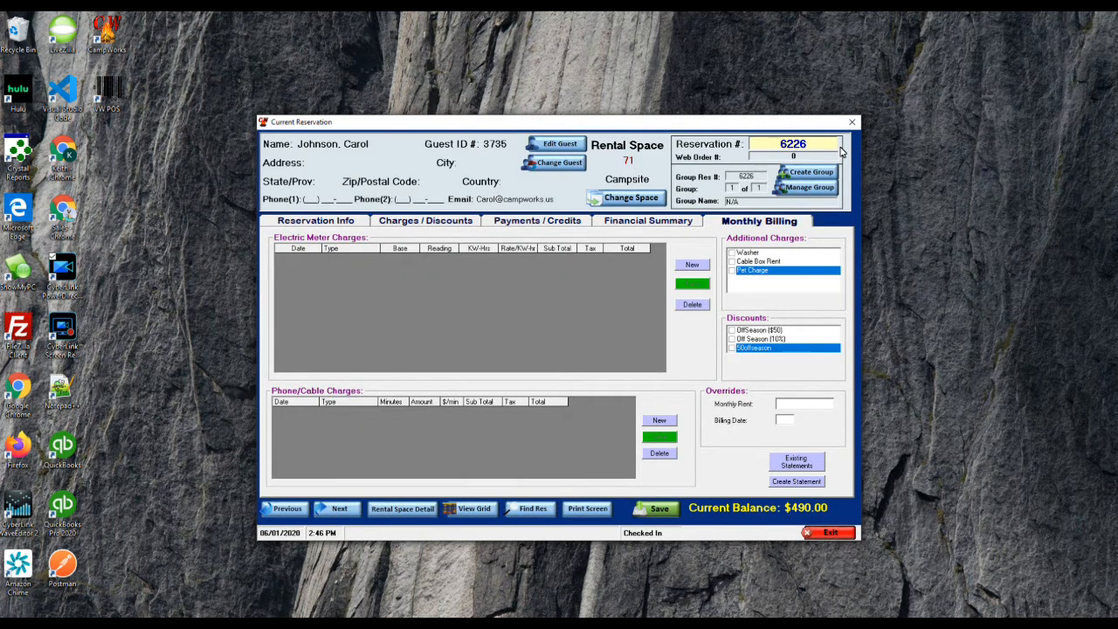
pyautogui.press('Escape')
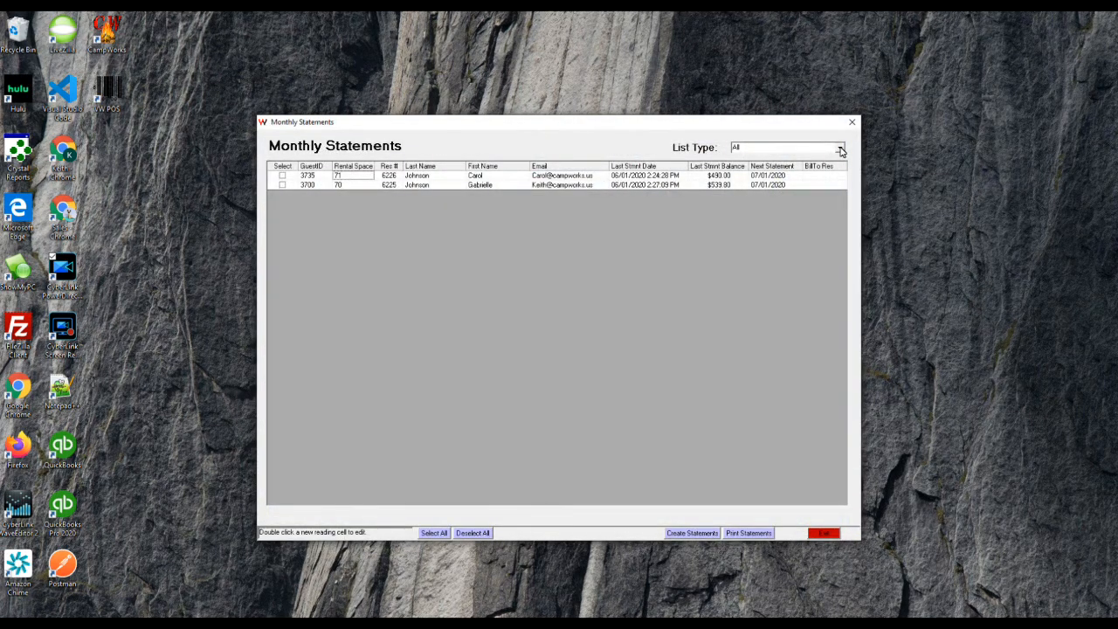
pyautogui.press('Return')
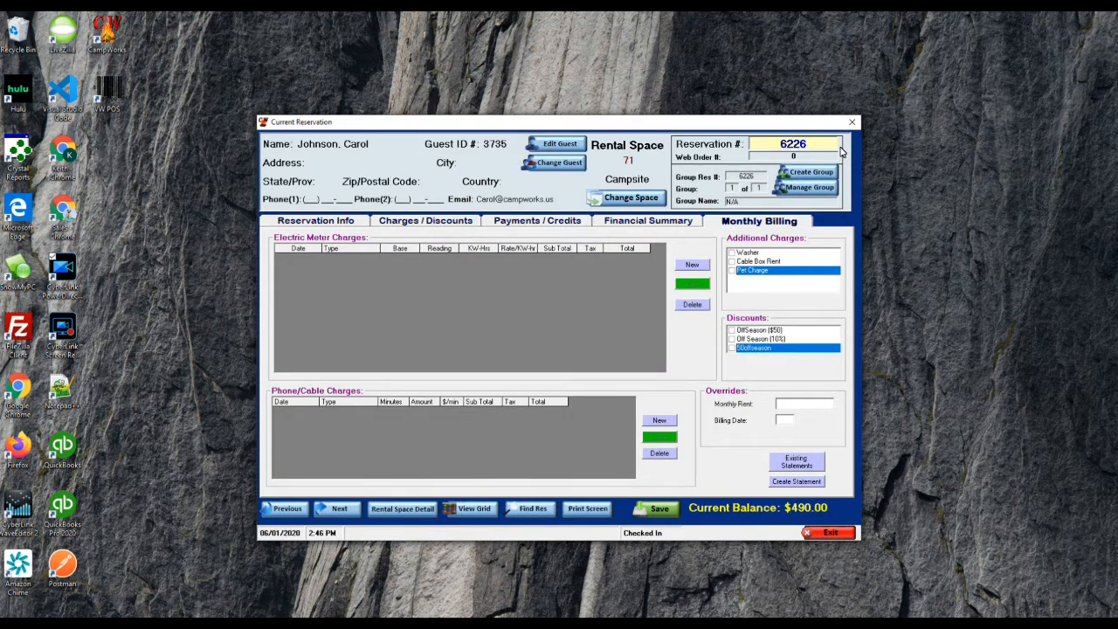
pyautogui.hotkey('ctrl', 'Tab')
pyautogui.hotkey('ctrl', 'Tab')
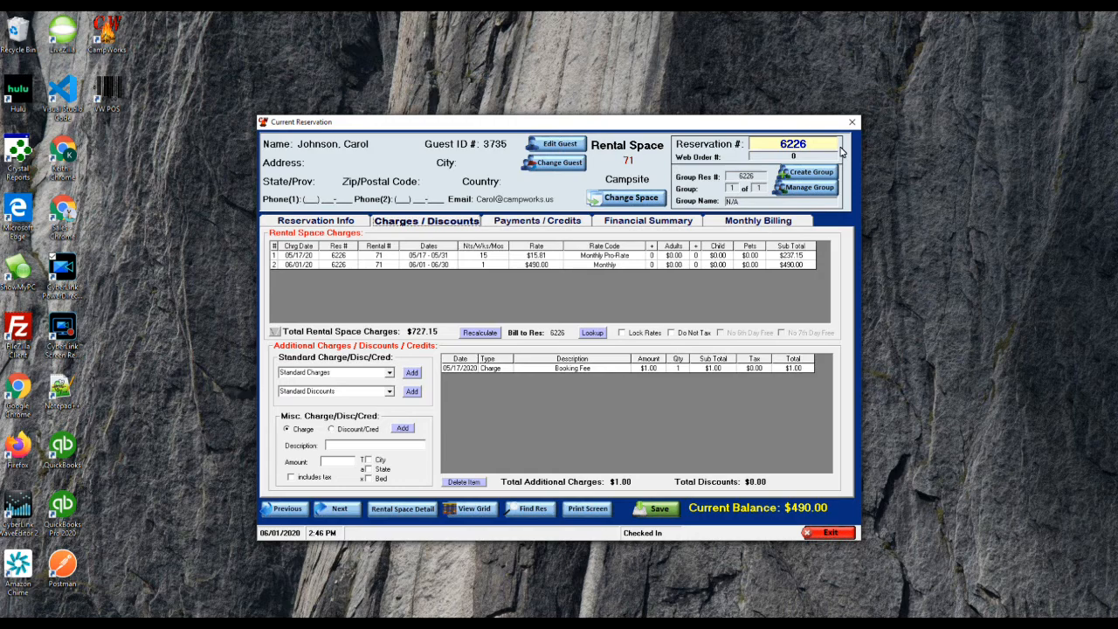
pyautogui.hotkey('ctrl', 'Tab')
pyautogui.hotkey('ctrl', 'Tab')
pyautogui.hotkey('ctrl', 'Tab')
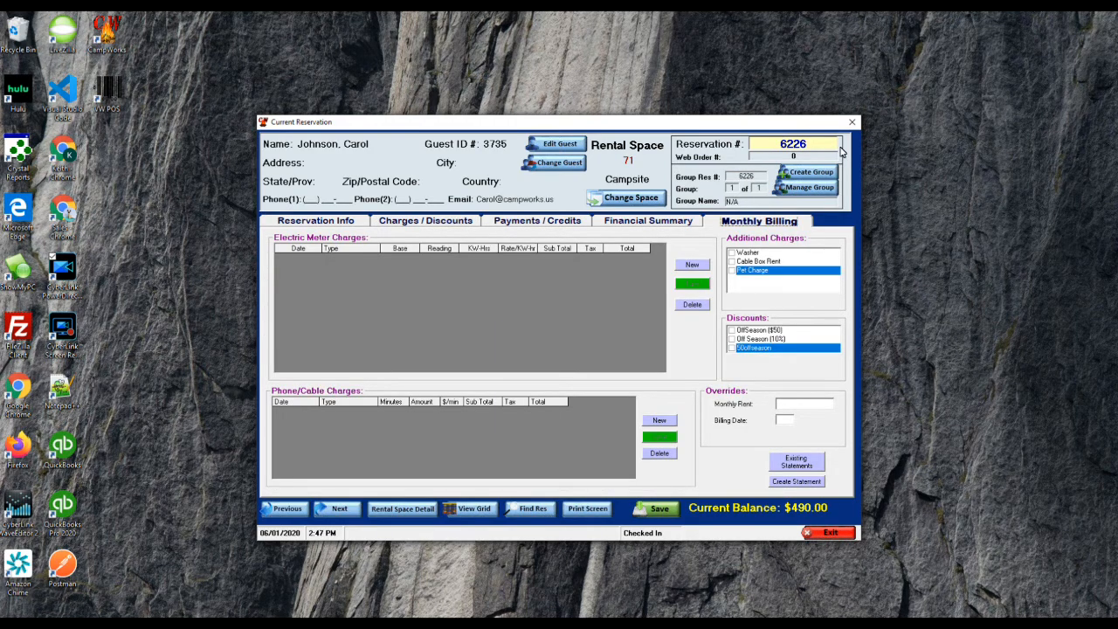
pyautogui.hotkey('alt', 'F4')
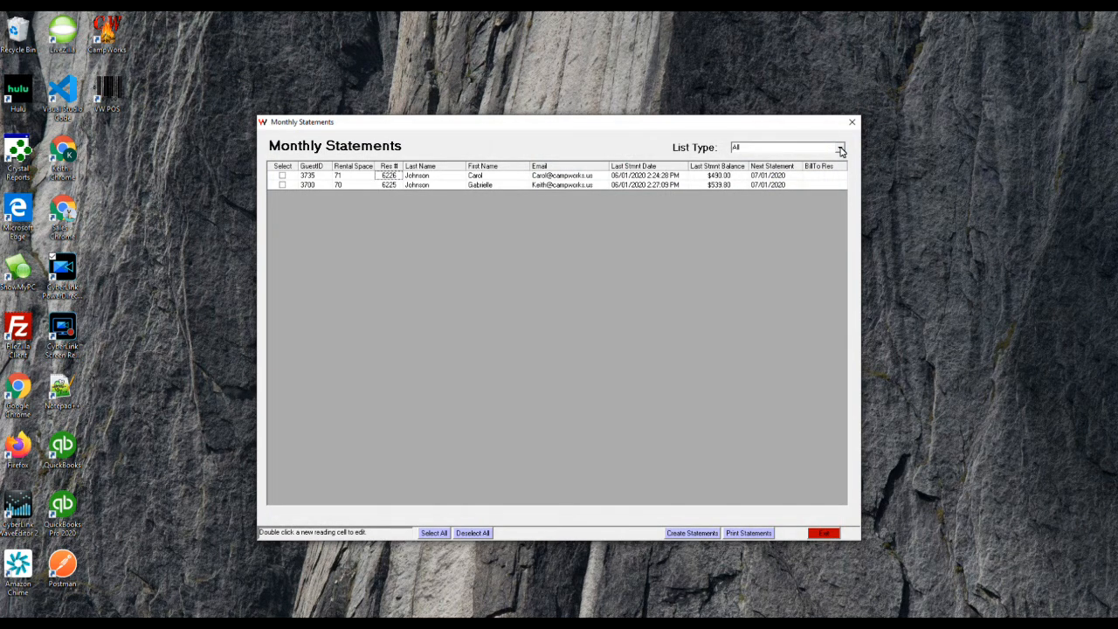
# Step: Choose space 70's 05/01/2020–05/31/2020 statement to print
pyautogui.doubleClick(647, 186)
pyautogui.click(581, 356)
pyautogui.doubleClick(647, 185)
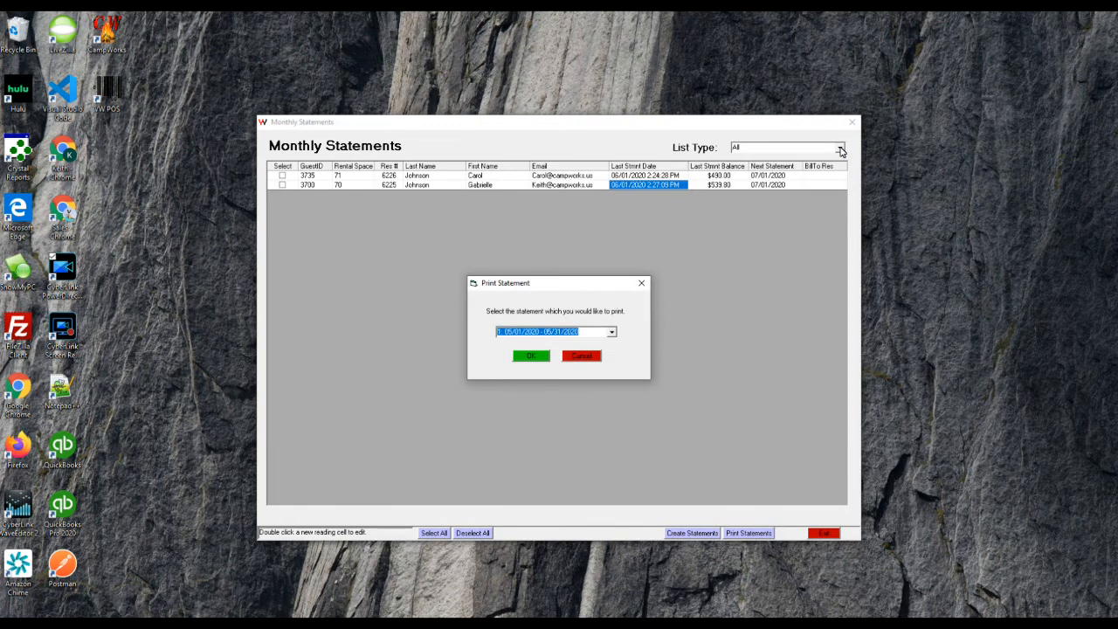
pyautogui.click(613, 332)
pyautogui.click(542, 341)
pyautogui.click(531, 355)
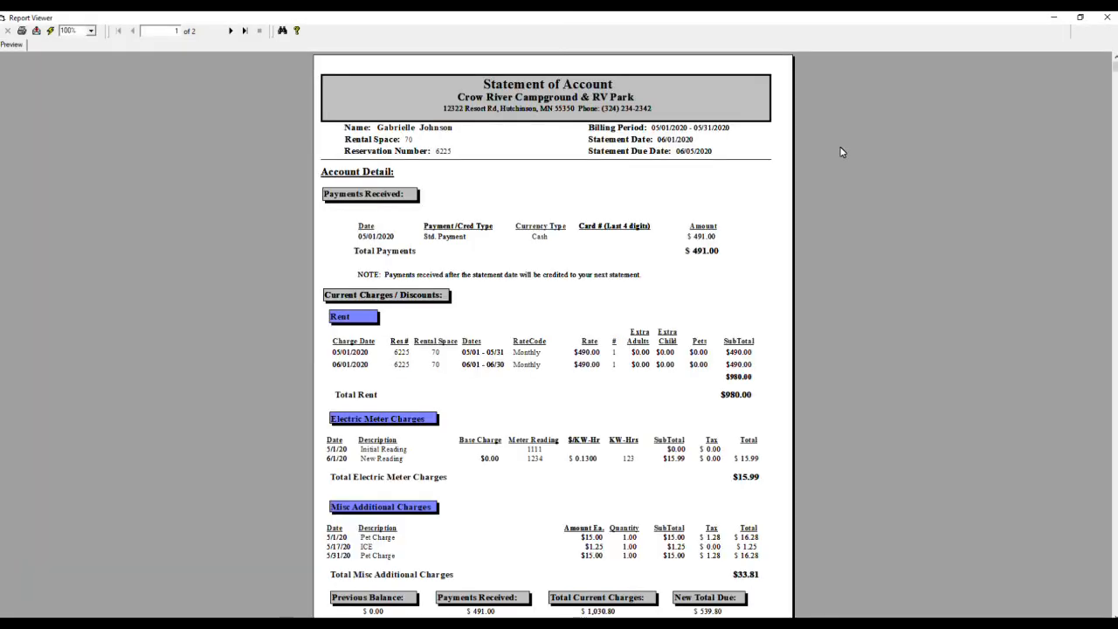
pyautogui.scroll(-2, 840, 146)
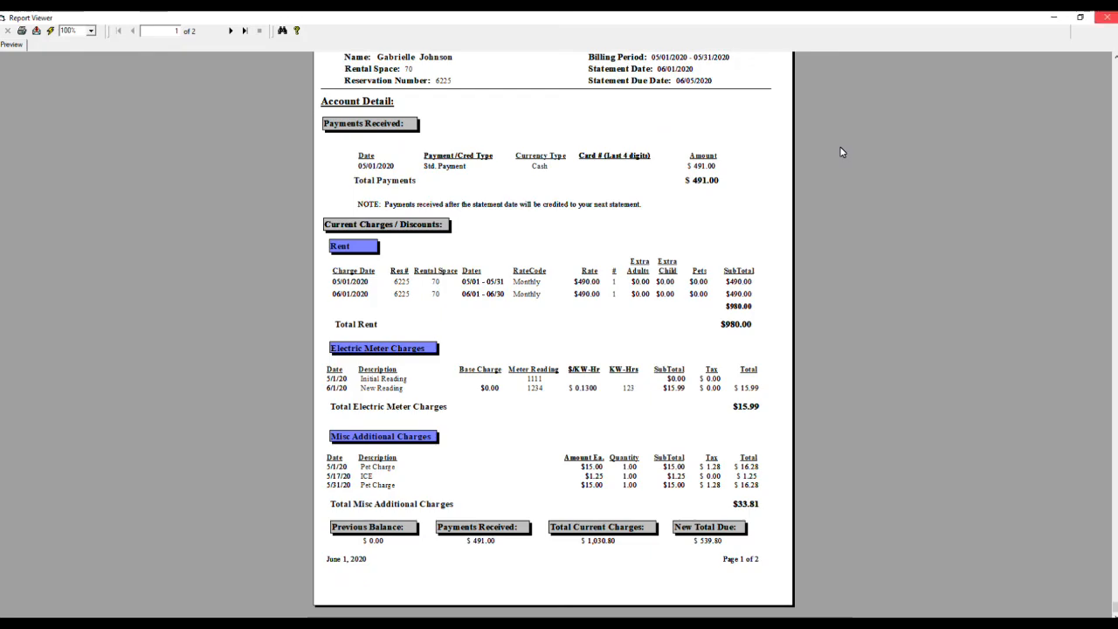
pyautogui.click(1107, 17)
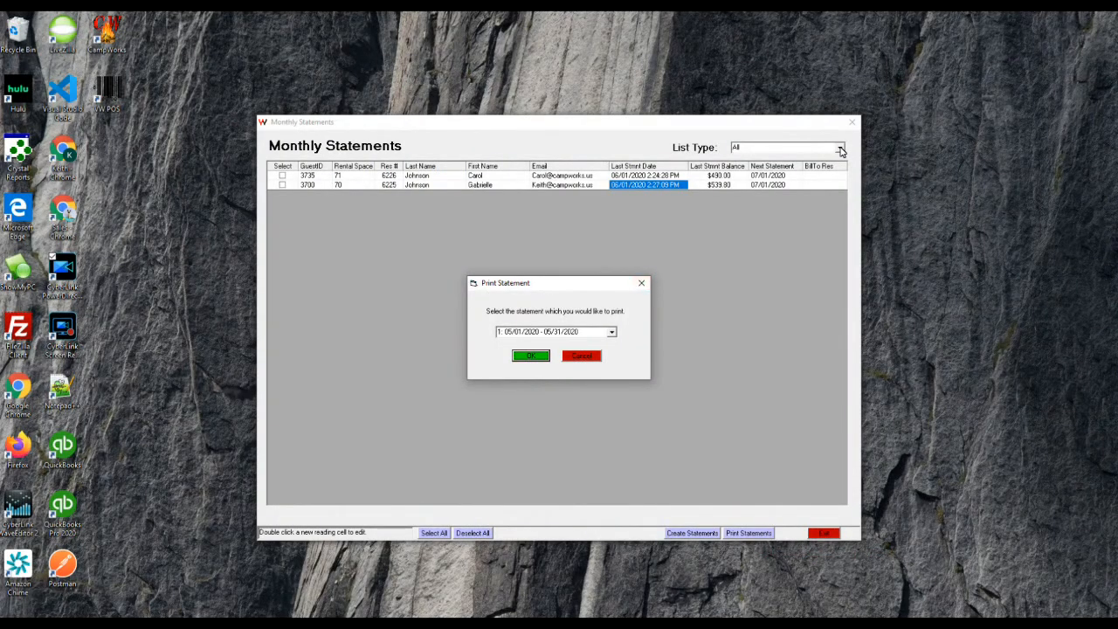
# Step: Dismiss the print statement choice and switch List Type to Meter Entry, then back to All
pyautogui.press('Escape')
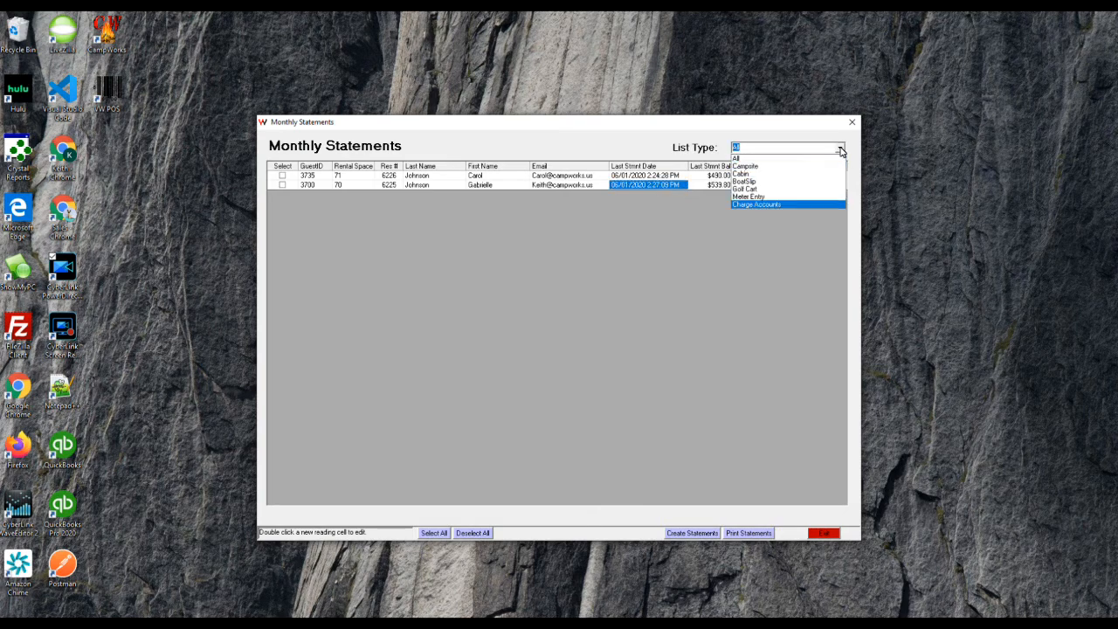
pyautogui.press('Up')
pyautogui.press('Return')
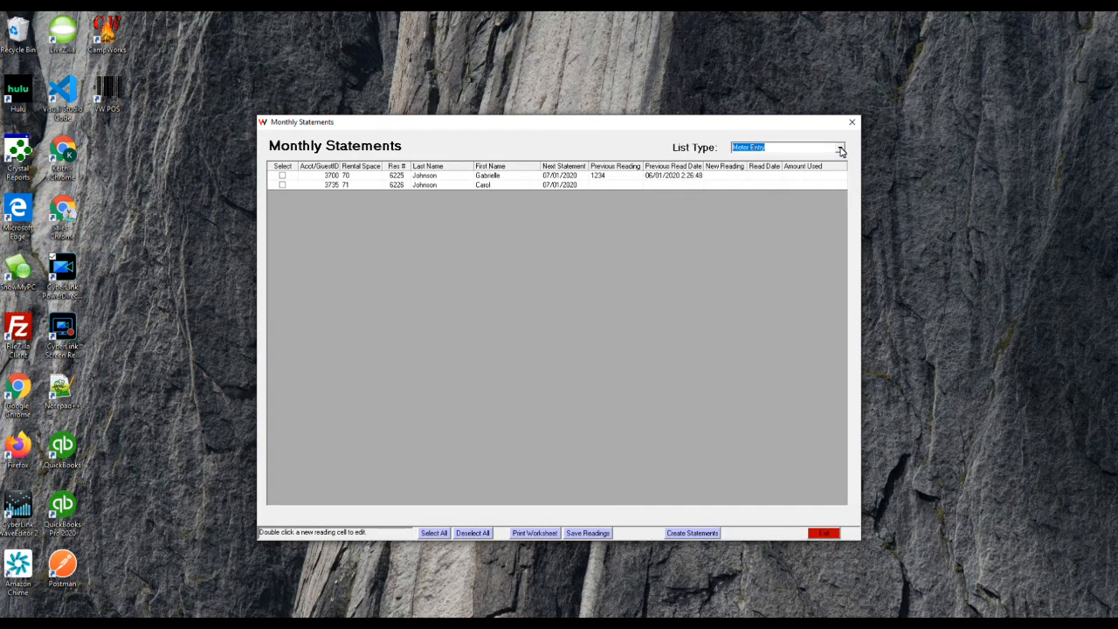
pyautogui.click(840, 151)
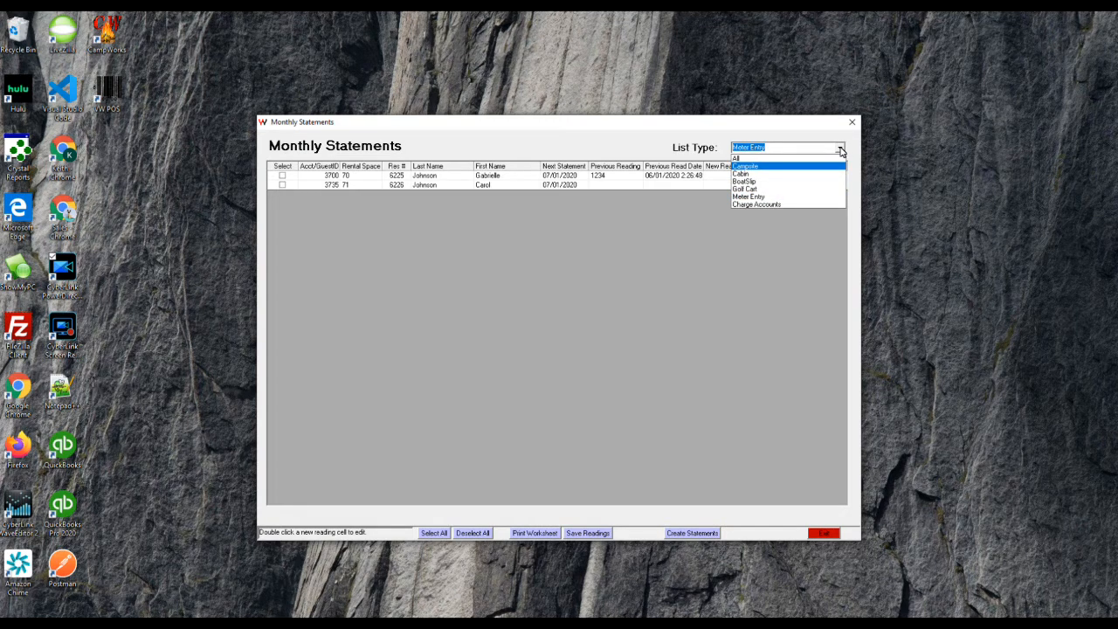
pyautogui.press('Up')
pyautogui.press('Return')
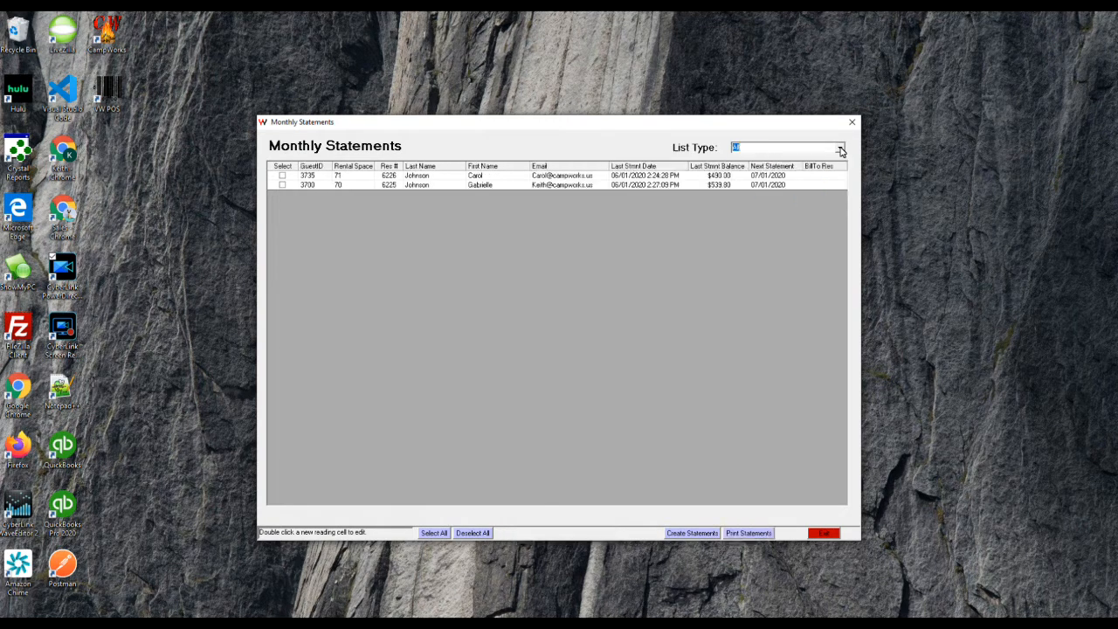
# Step: Select all statement rows, then re-toggle the checkboxes for spaces 70 and 71
pyautogui.click(434, 533)
pyautogui.click(283, 186)
pyautogui.click(282, 176)
pyautogui.click(282, 186)
pyautogui.click(282, 175)
# Step: Refresh the list to show sites 69–73, with spaces 70 and 71 at $539.80 and $490.00
pyautogui.click(749, 533)
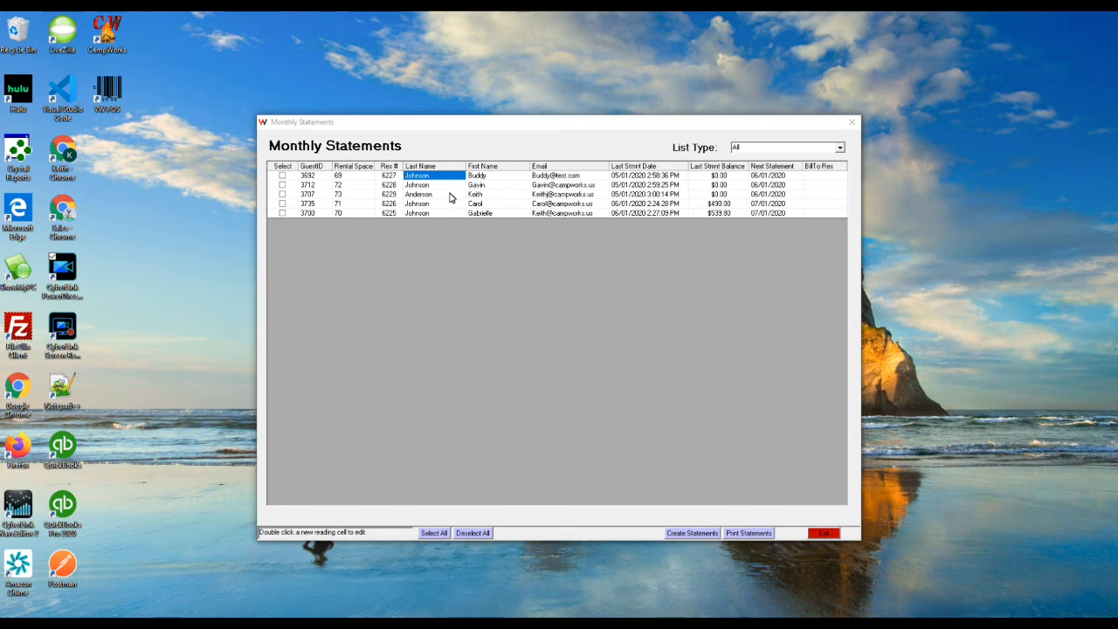
# Step: Check the last statement dates in the first rows of the list
pyautogui.click(637, 175)
pyautogui.press('Down')
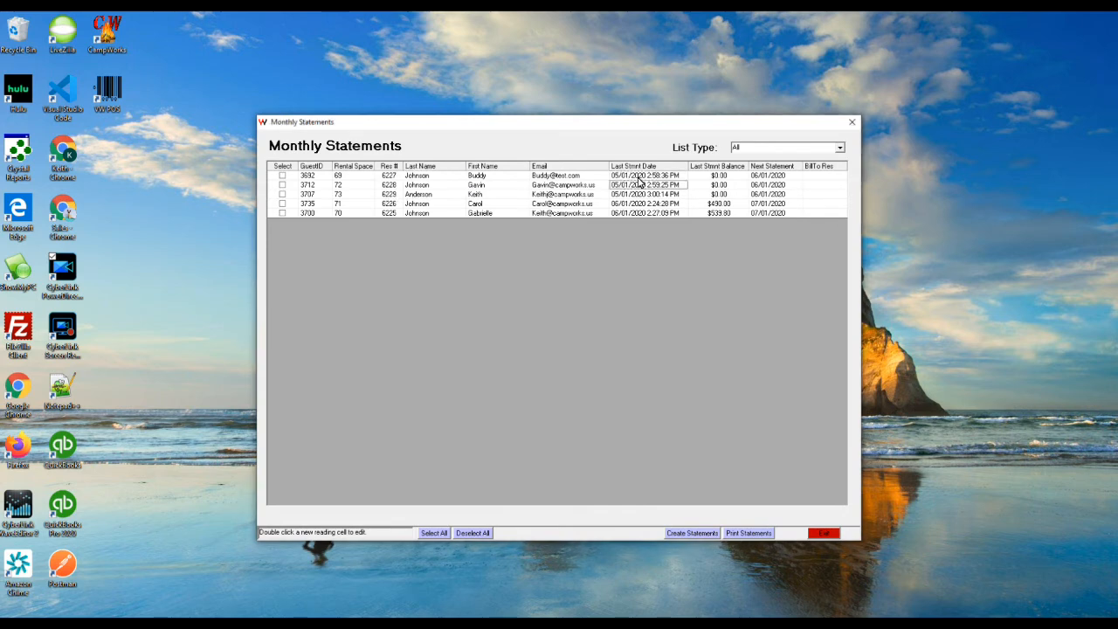
pyautogui.press('Down')
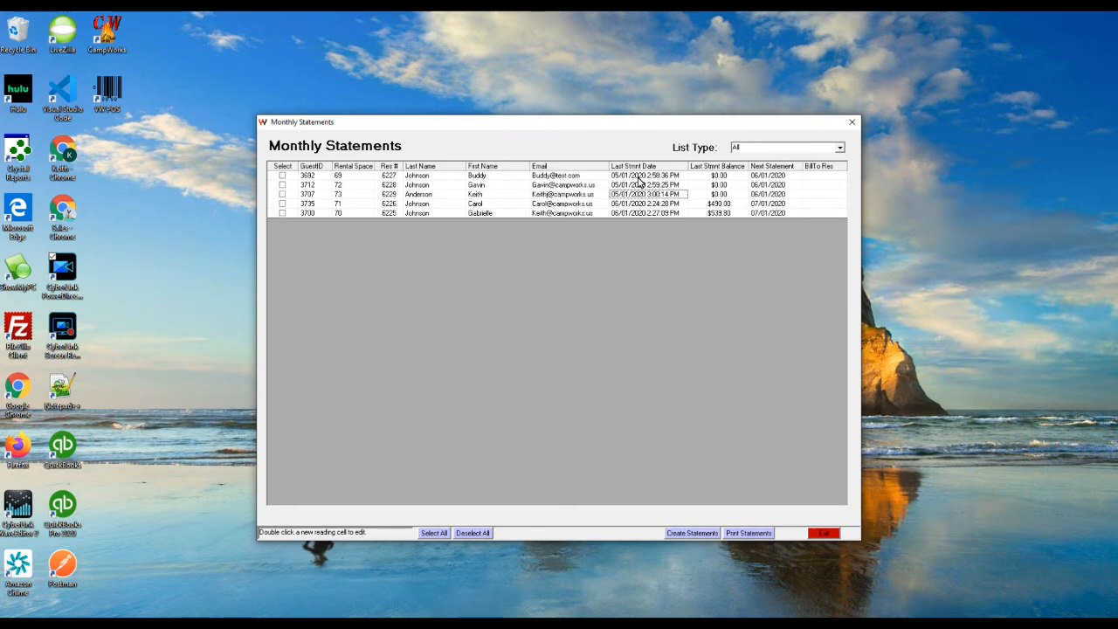
pyautogui.press('Up')
pyautogui.press('Up')
pyautogui.press('Right')
pyautogui.press('Right')
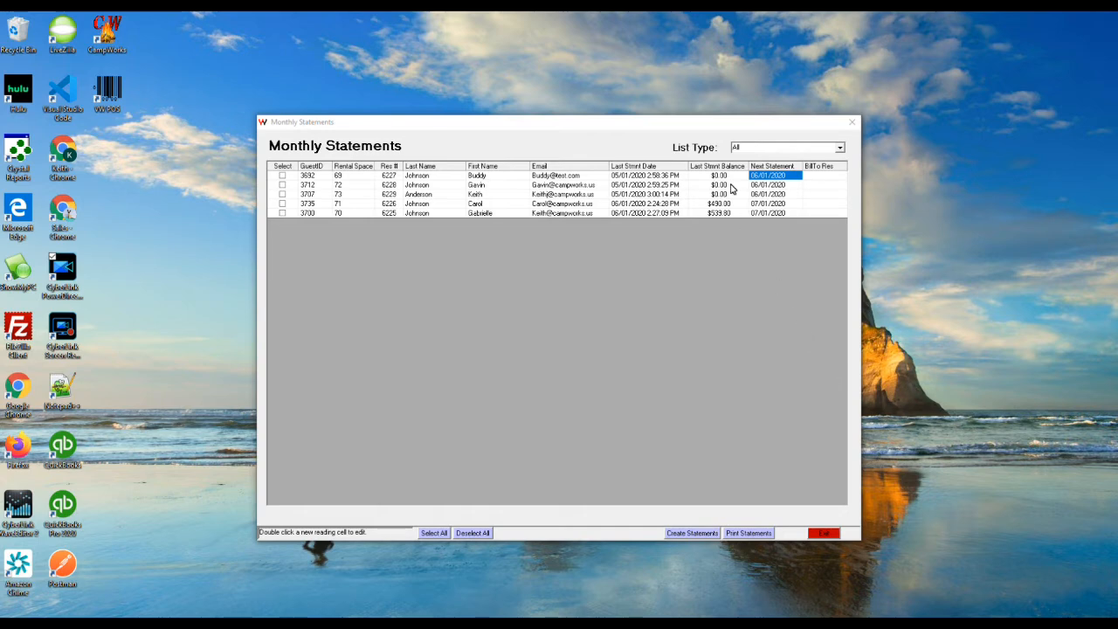
# Step: Set List Type to Meter Entry to show previous and new meter readings
pyautogui.click(839, 148)
pyautogui.press('Down')
pyautogui.press('Down')
pyautogui.press('Down')
pyautogui.press('Down')
pyautogui.press('Down')
pyautogui.press('Down')
pyautogui.press('Up')
pyautogui.press('Return')
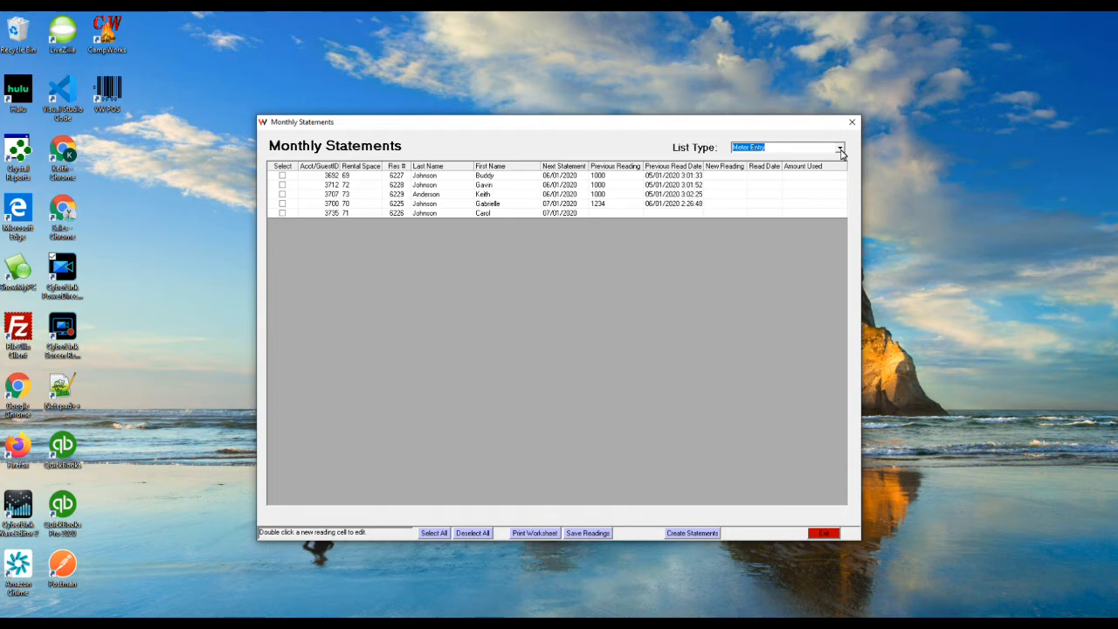
# Step: Enter new readings 1234, 1123 and 1432 for sites 69, 72 and 73, and save them
pyautogui.press('Tab')
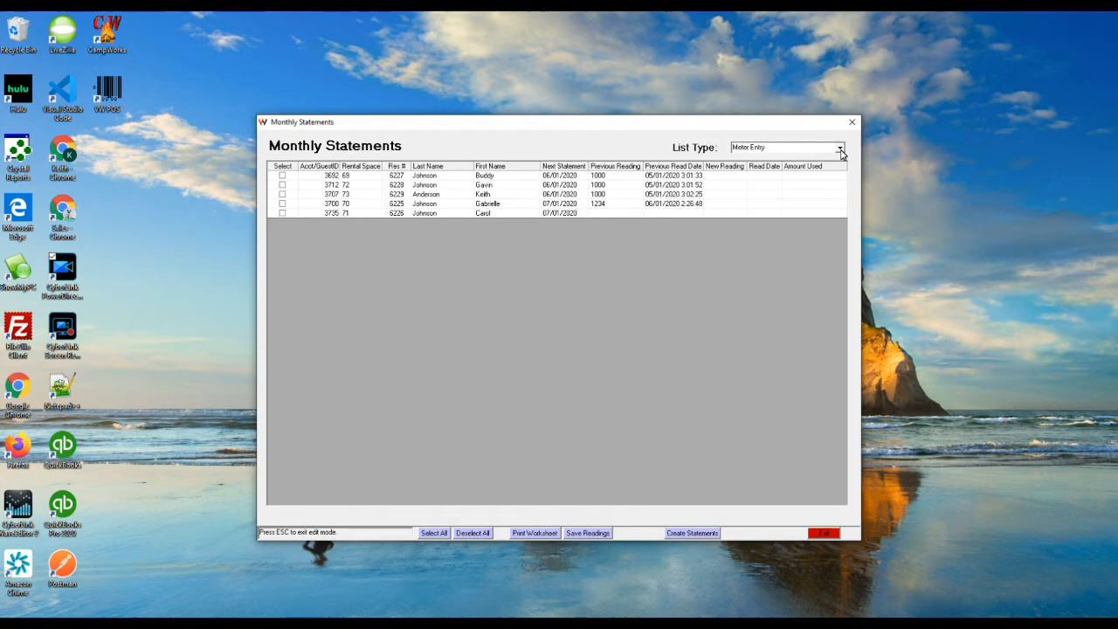
pyautogui.write('1234')
pyautogui.press('Return')
pyautogui.write('1123')
pyautogui.press('Return')
pyautogui.write('14')
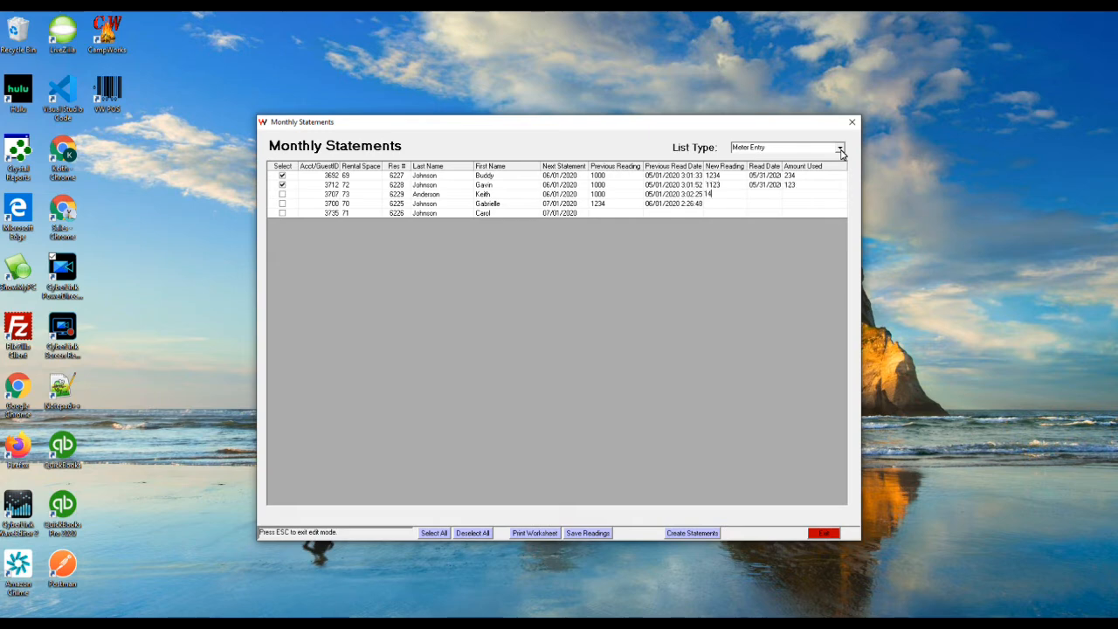
pyautogui.write('32')
pyautogui.press('Return')
pyautogui.click(588, 533)
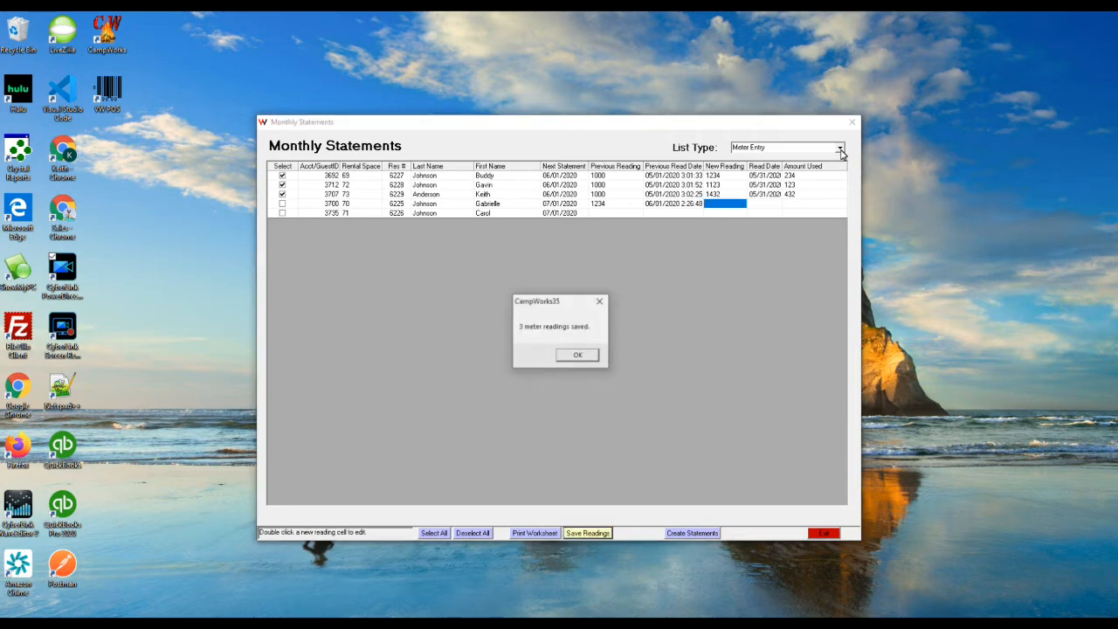
pyautogui.press('Return')
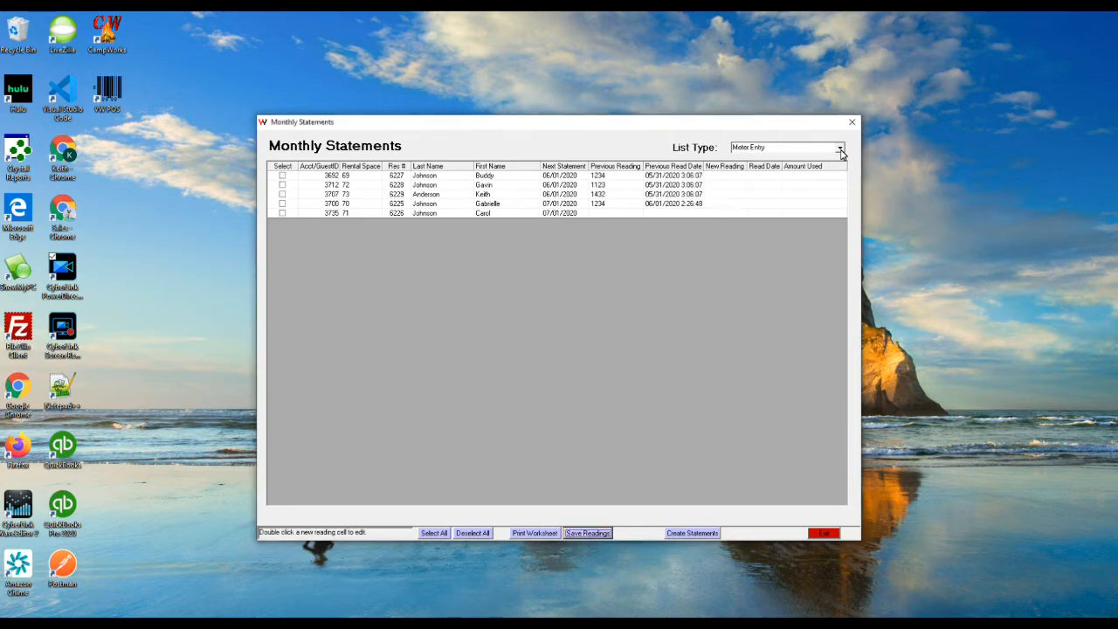
# Step: Show all sites, tick sites 69, 72 and 73, and run Create Statements
pyautogui.click(841, 151)
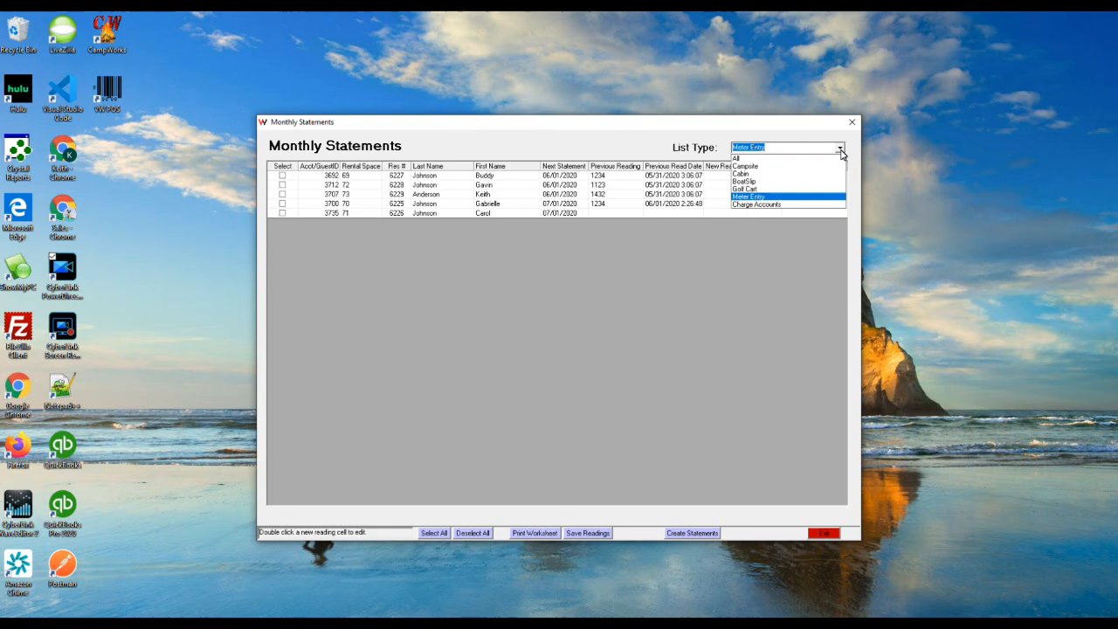
pyautogui.click(841, 157)
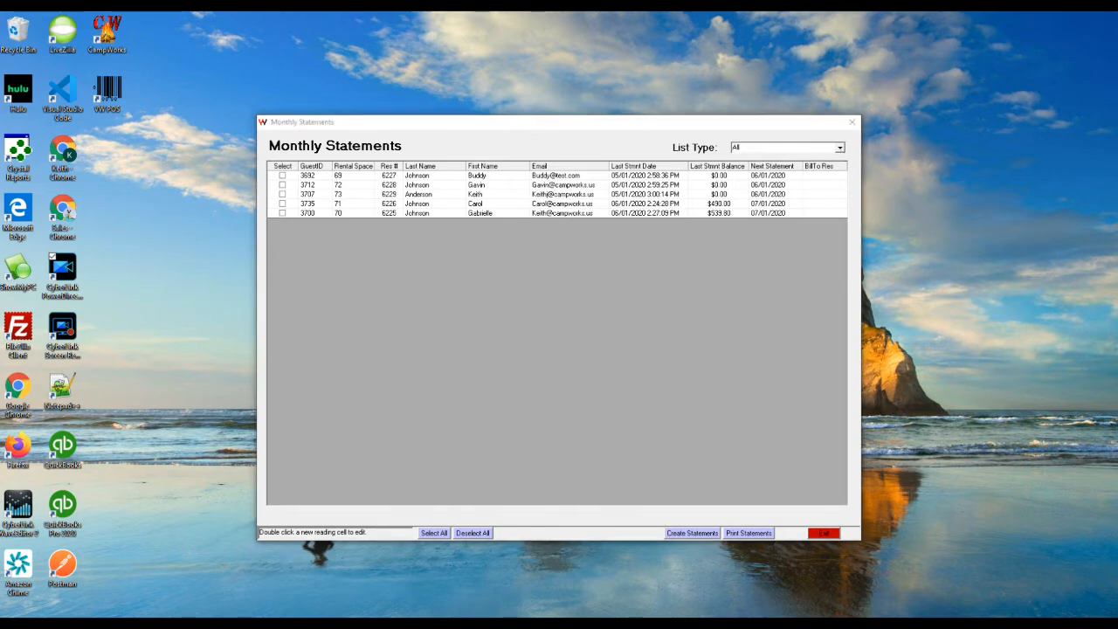
pyautogui.click(281, 177)
pyautogui.click(282, 178)
pyautogui.click(282, 193)
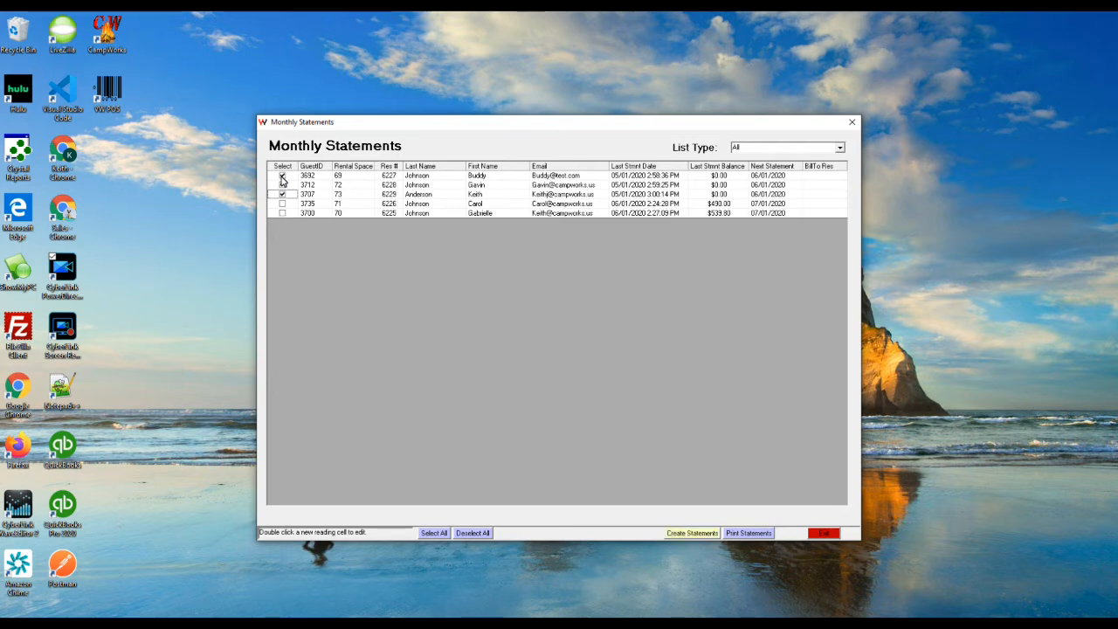
pyautogui.click(692, 533)
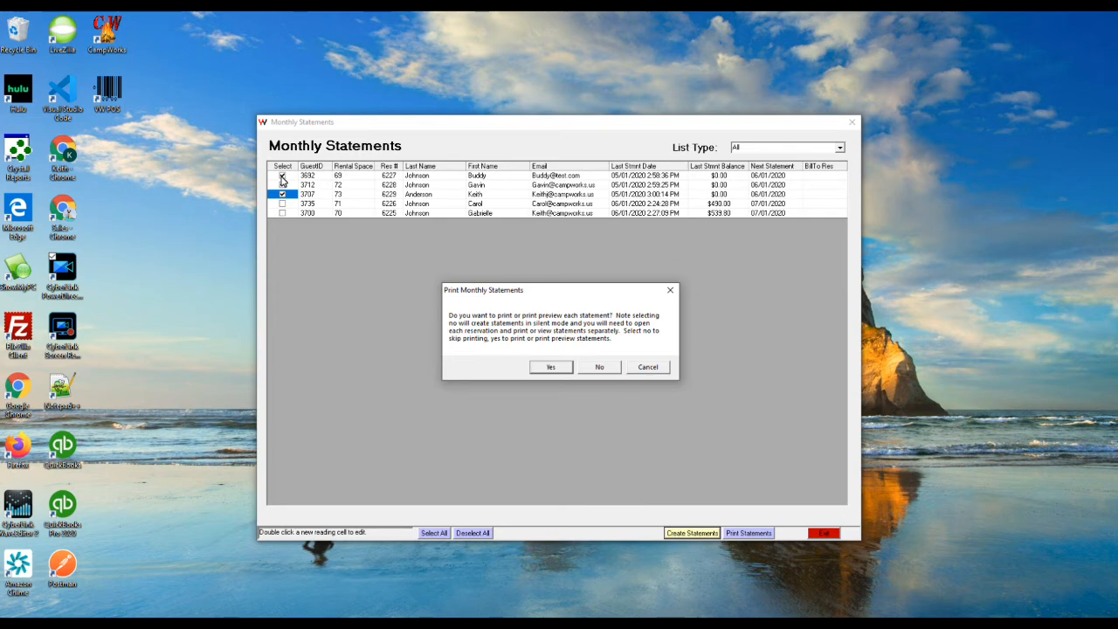
# Step: Confirm printing and choose to preview each monthly statement as it is created
pyautogui.press('Return')
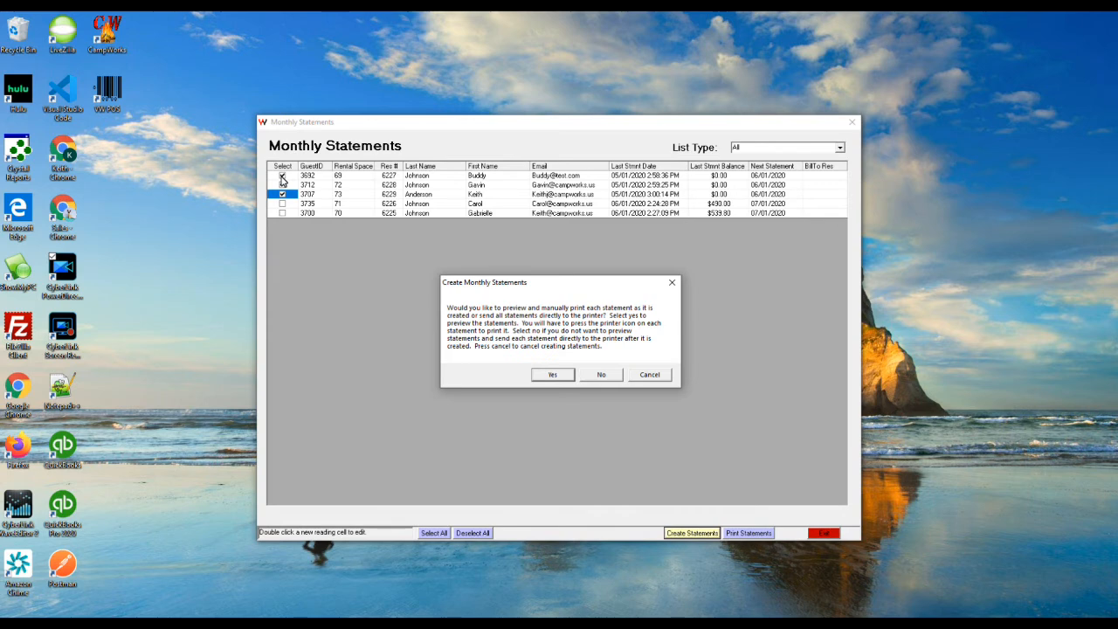
pyautogui.press('Return')
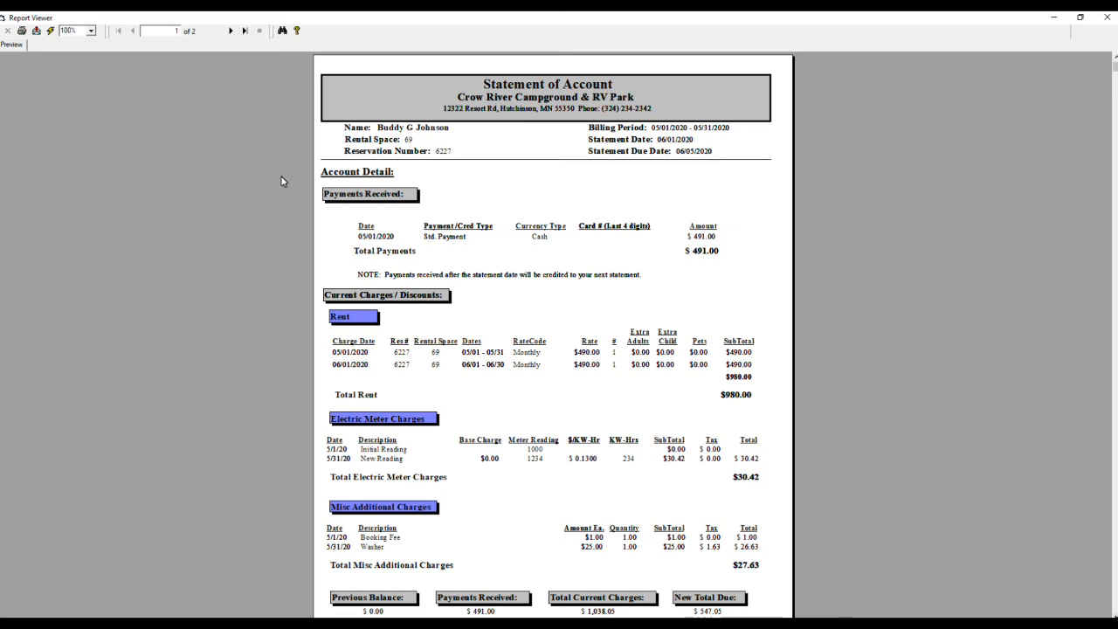
# Step: Scroll to the footer of site 69's statement, then close its preview
pyautogui.scroll(-2, 282, 181)
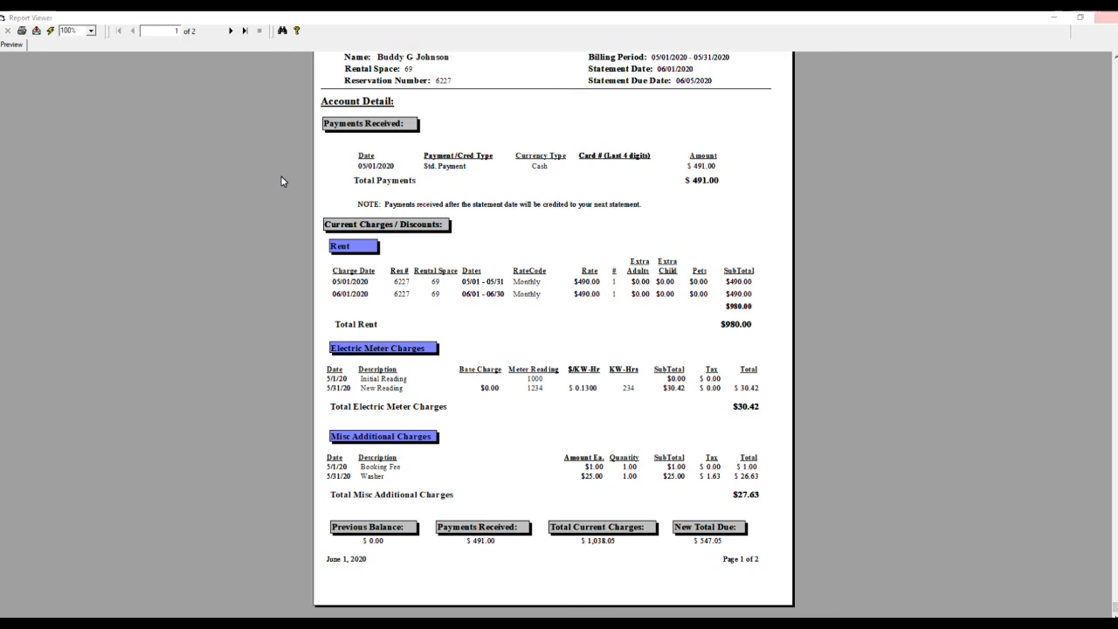
pyautogui.click(1107, 17)
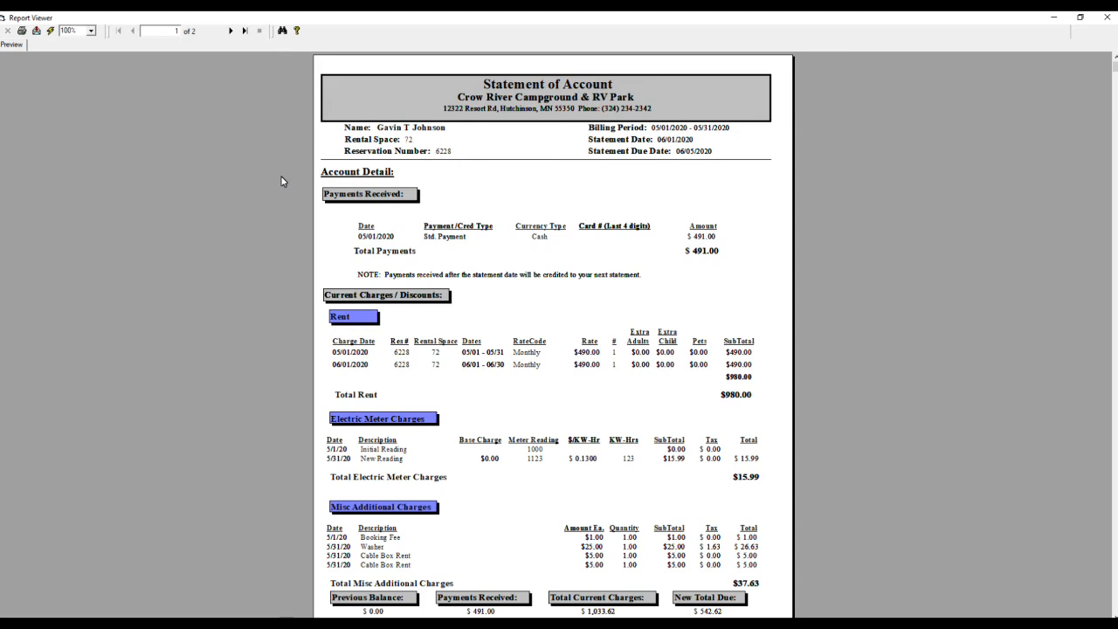
# Step: Review and close site 72's statement, then scroll through site 73's statement
pyautogui.scroll(-1, 281, 181)
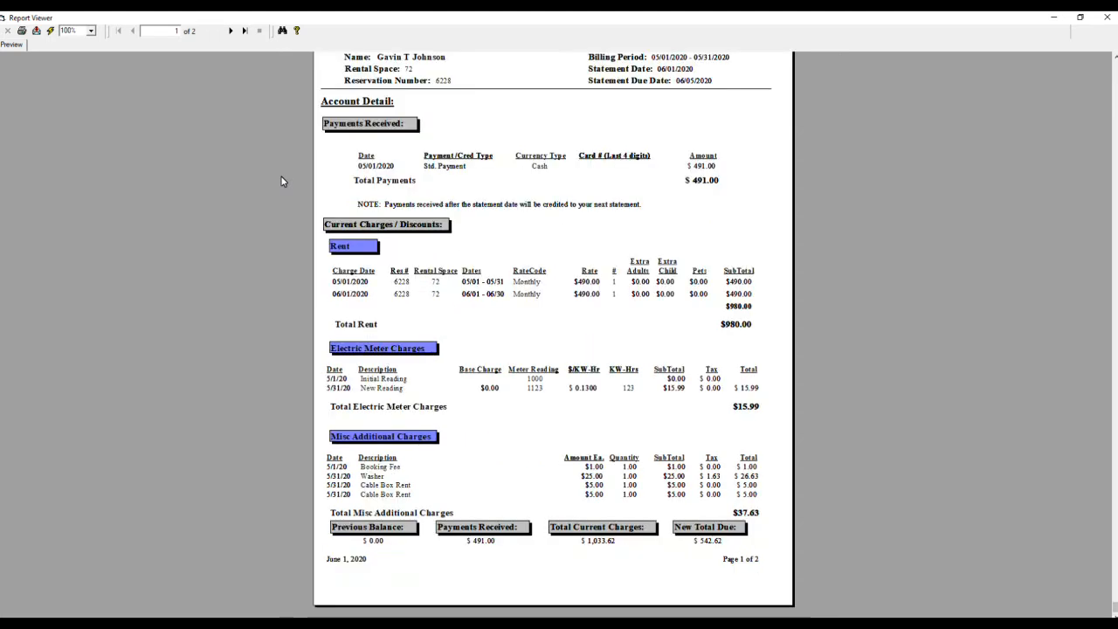
pyautogui.click(1106, 18)
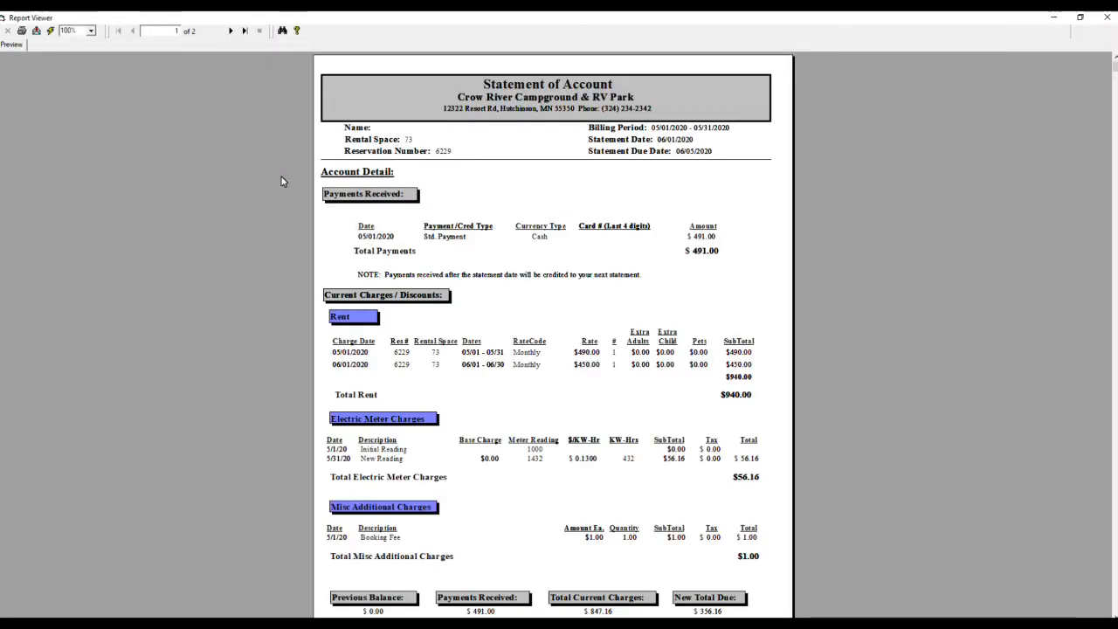
pyautogui.scroll(-2, 281, 181)
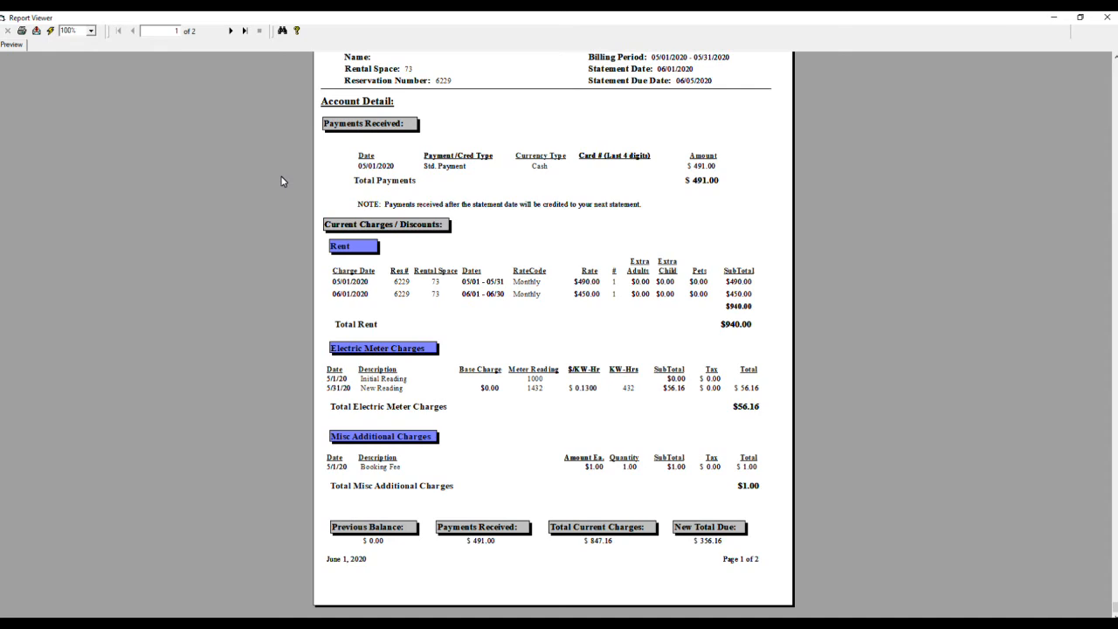
pyautogui.scroll(2, 282, 181)
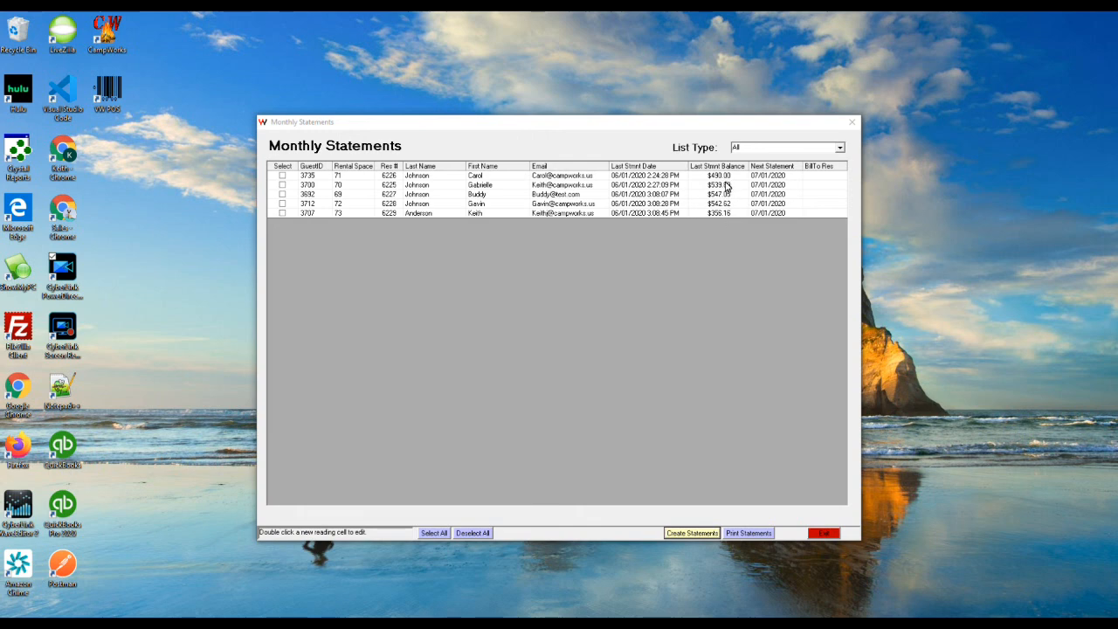
# Step: Exit Monthly Statements and list sites 69–73 (statement date 06/01/2020) under Meter Readings / Statements to Create
pyautogui.click(825, 532)
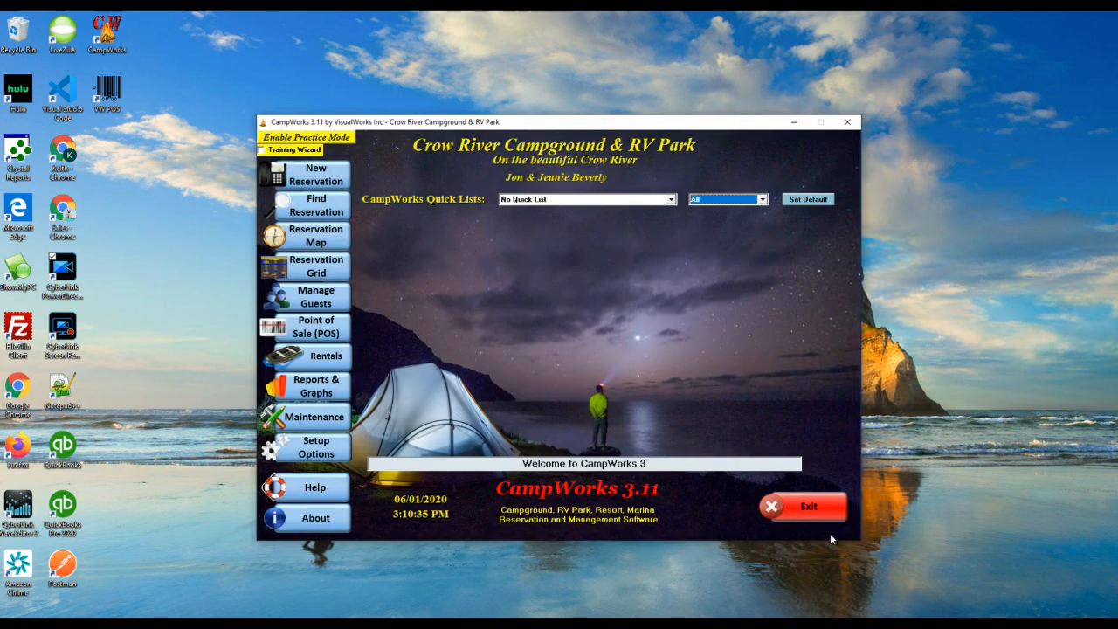
pyautogui.click(671, 200)
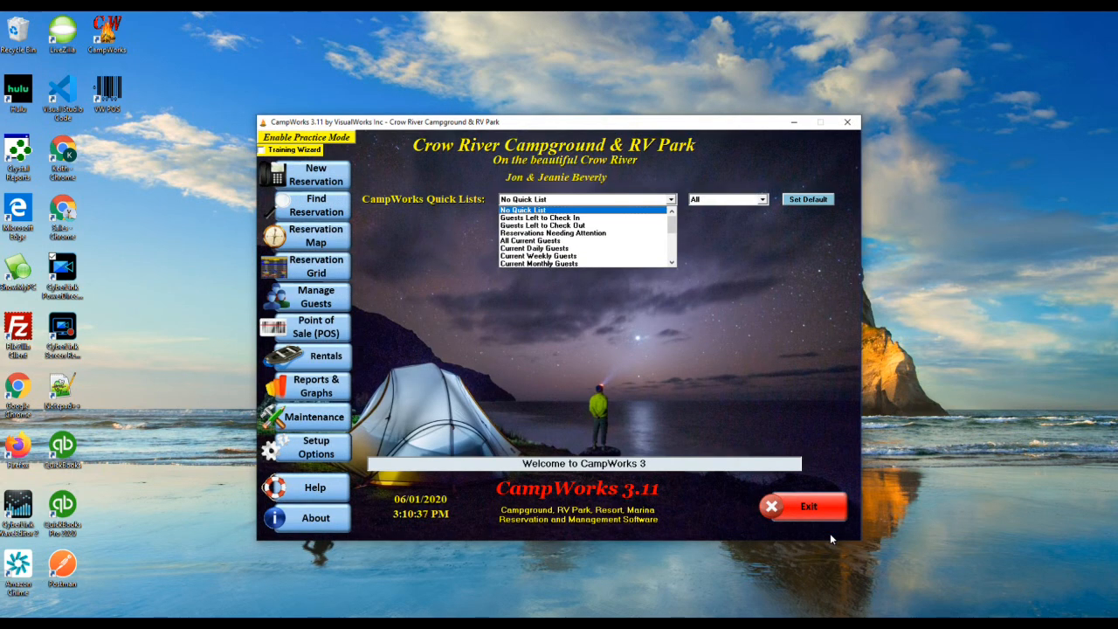
pyautogui.moveTo(671, 225); pyautogui.dragTo(672, 250)
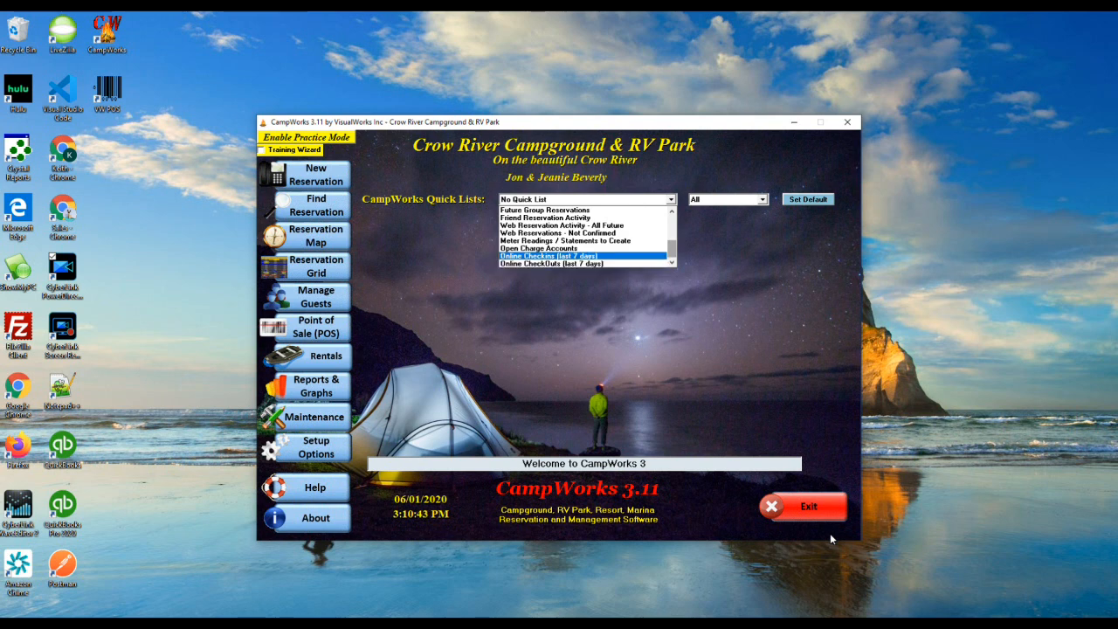
pyautogui.press('Up')
pyautogui.press('Up')
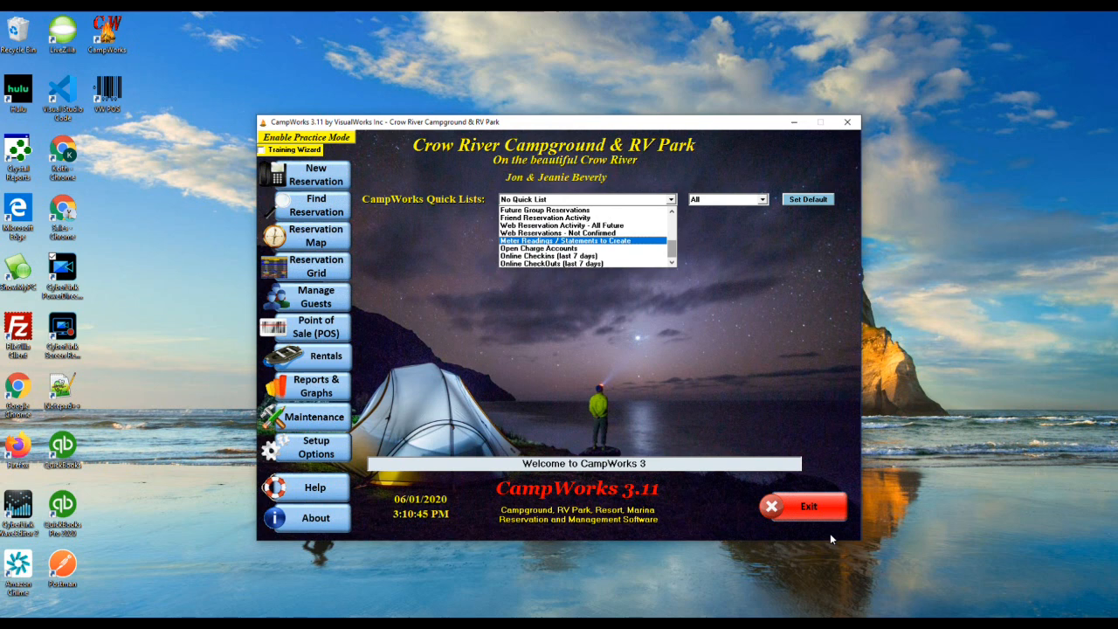
pyautogui.press('Return')
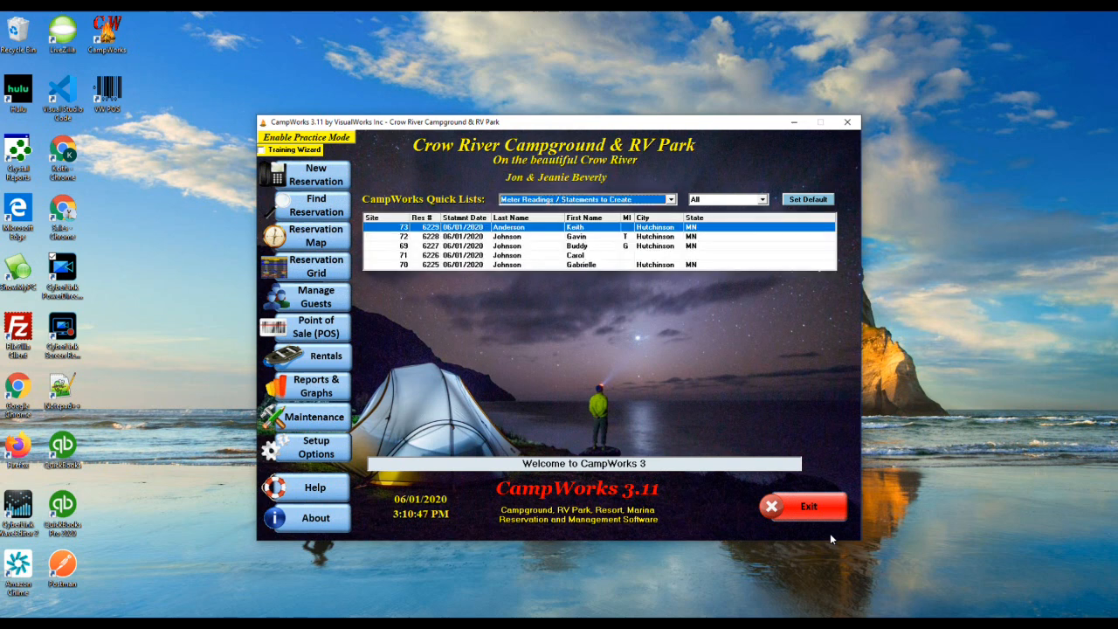